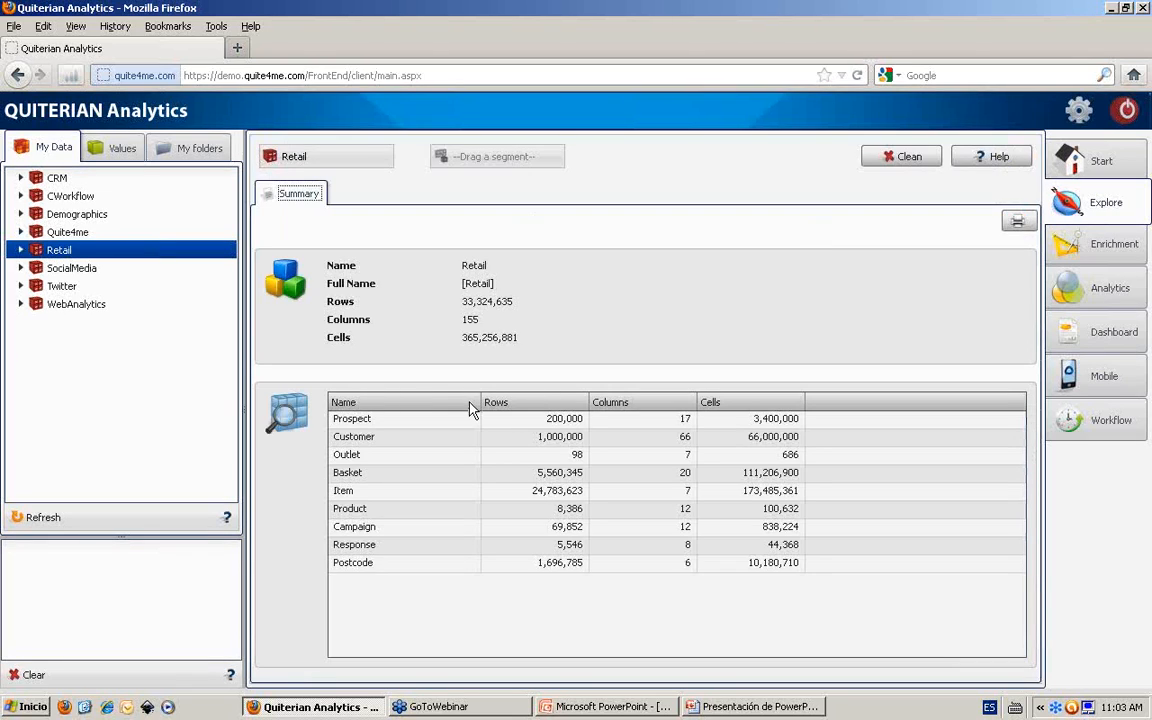
Review the Prospect, Customer, Basket, Product and Item tables in the Retail summary and consult the webinar agenda slide
left_click(453, 426)
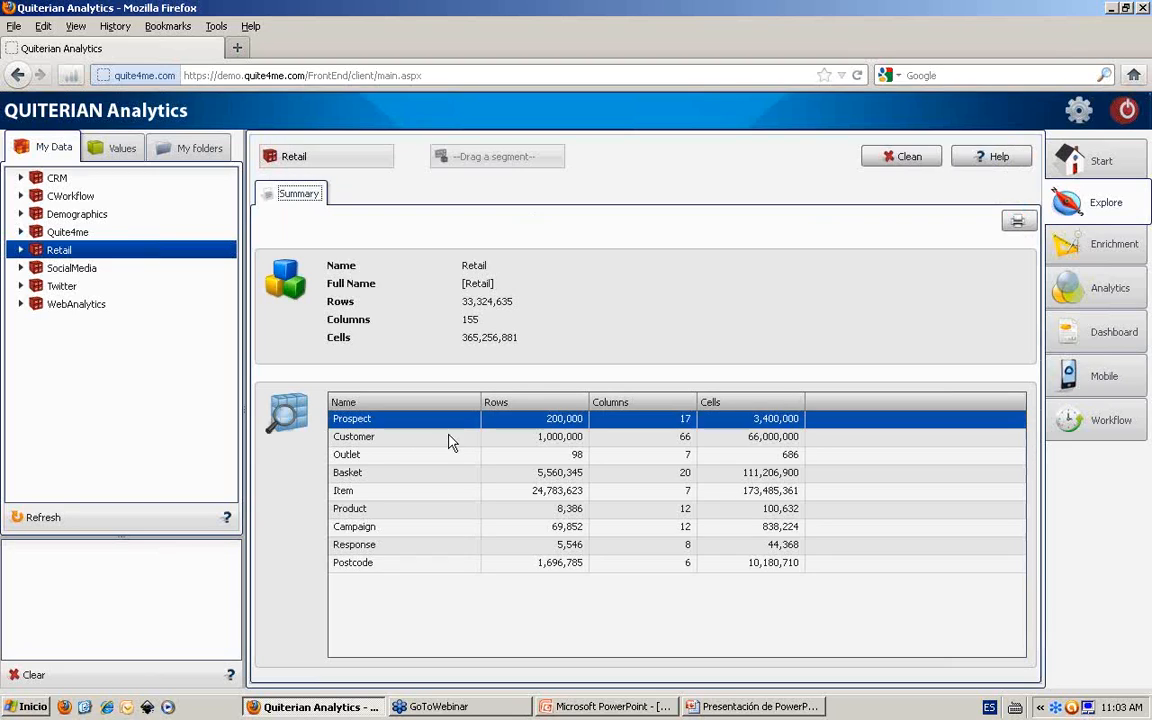
left_click(450, 438)
left_click(438, 478)
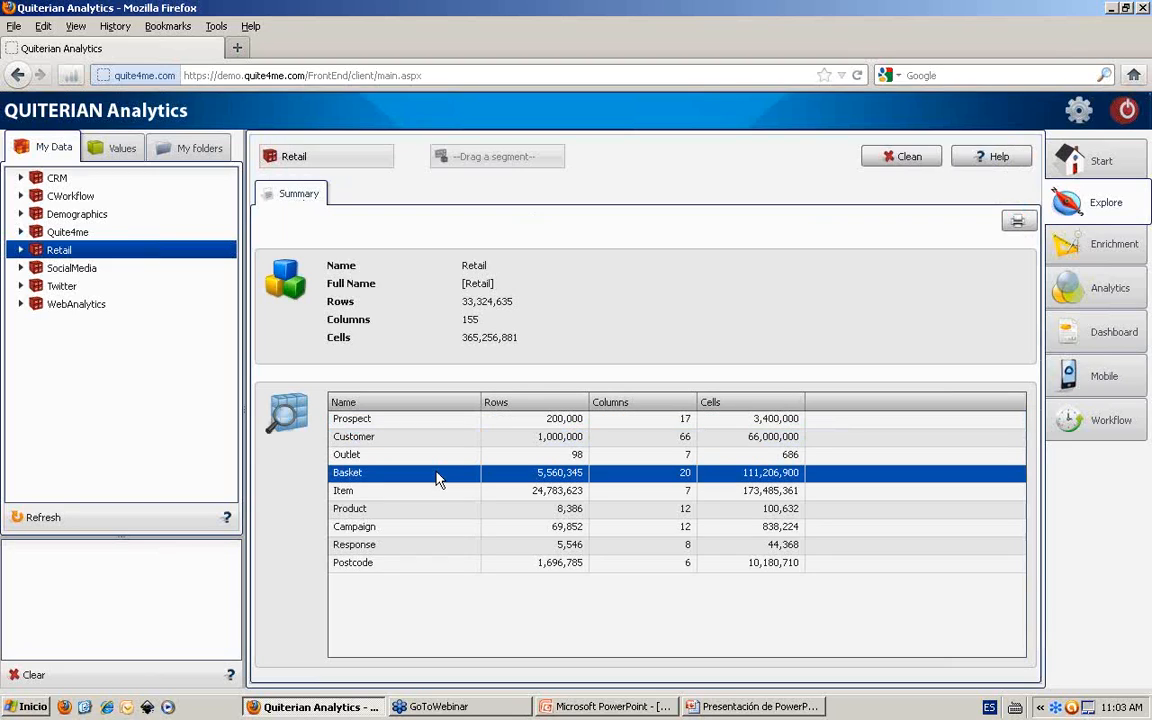
left_click(425, 507)
left_click(425, 494)
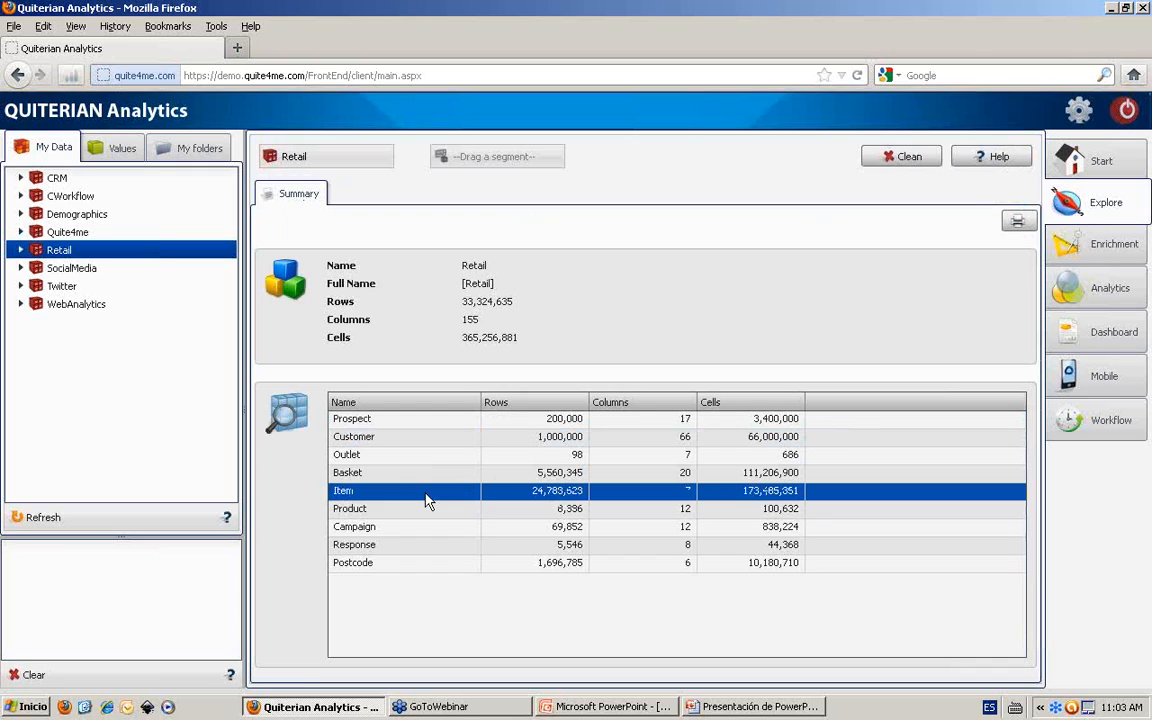
key("alt+Tab")
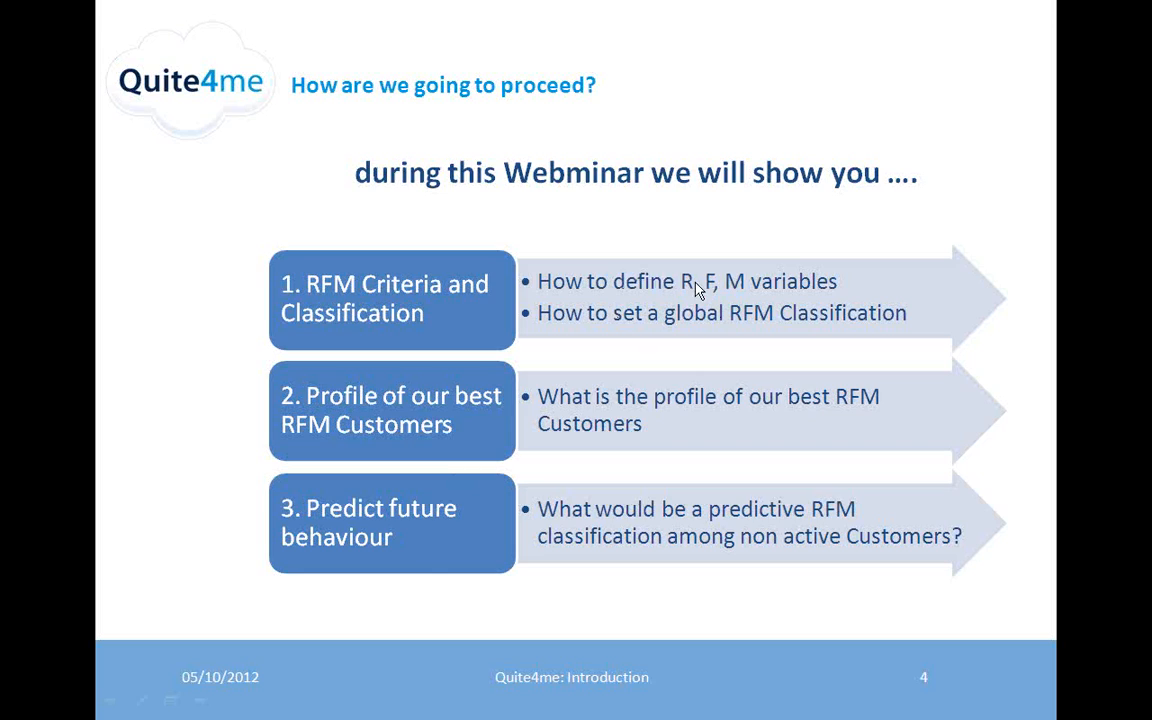
key("alt+Tab")
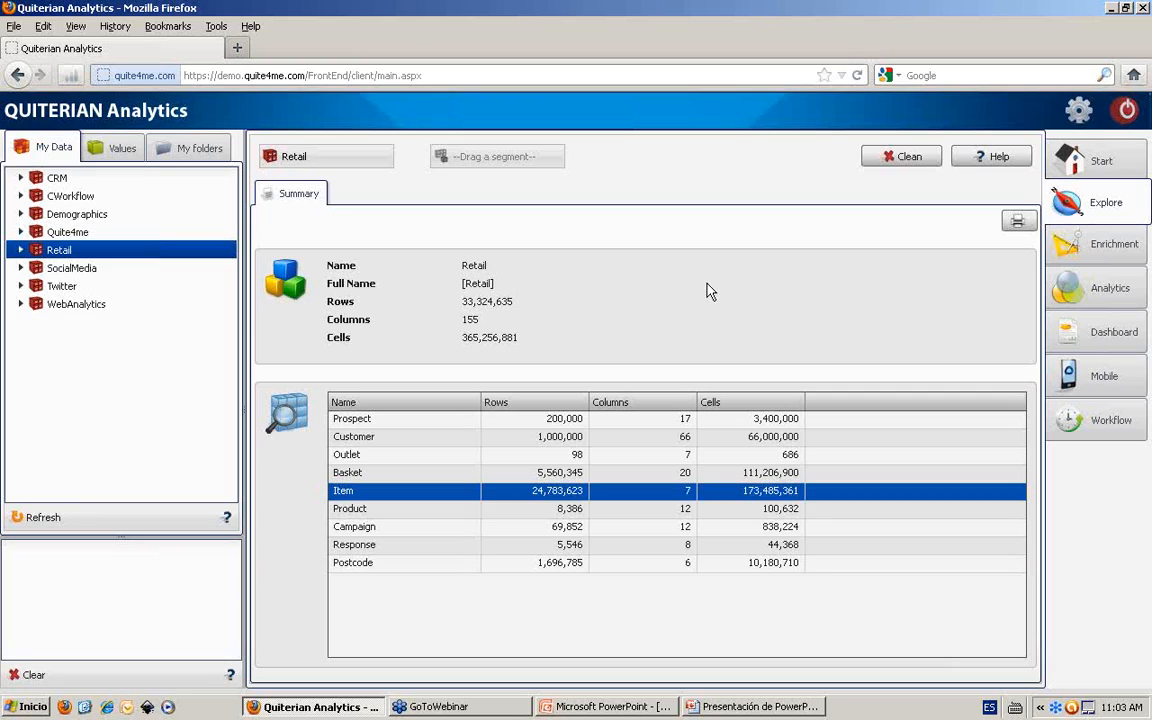
Start a new aggregate in the Enrichment area and expand the Retail database to show its tables
left_click(1097, 247)
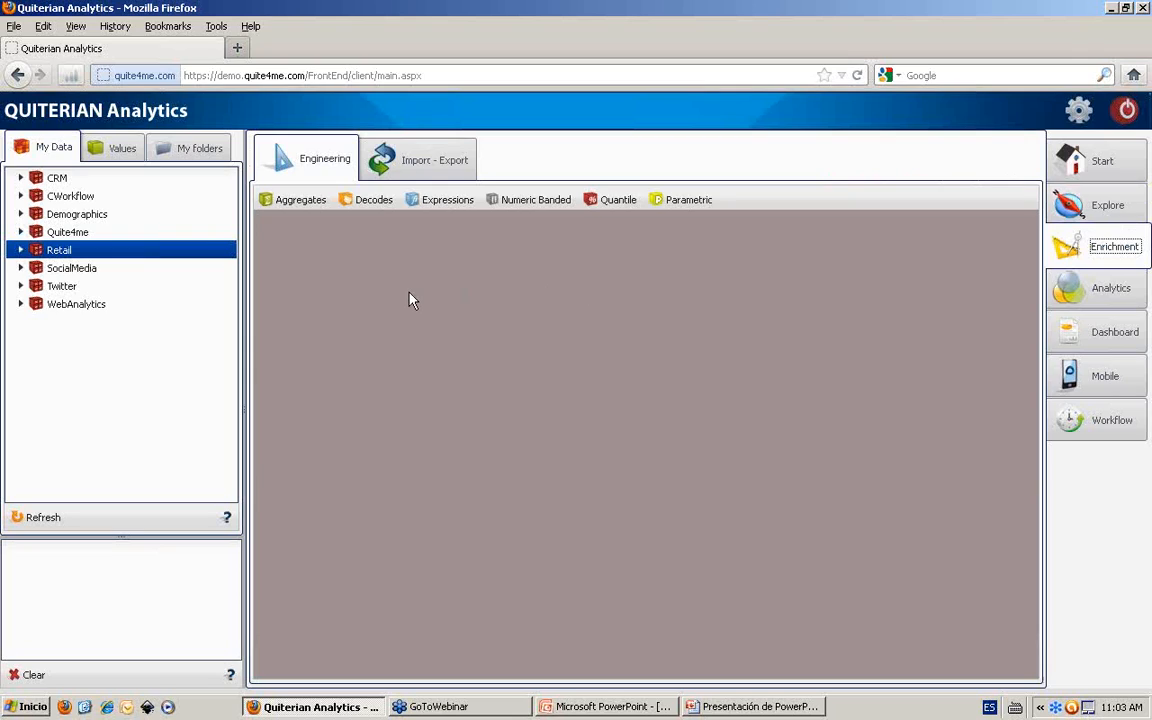
double_click(103, 256)
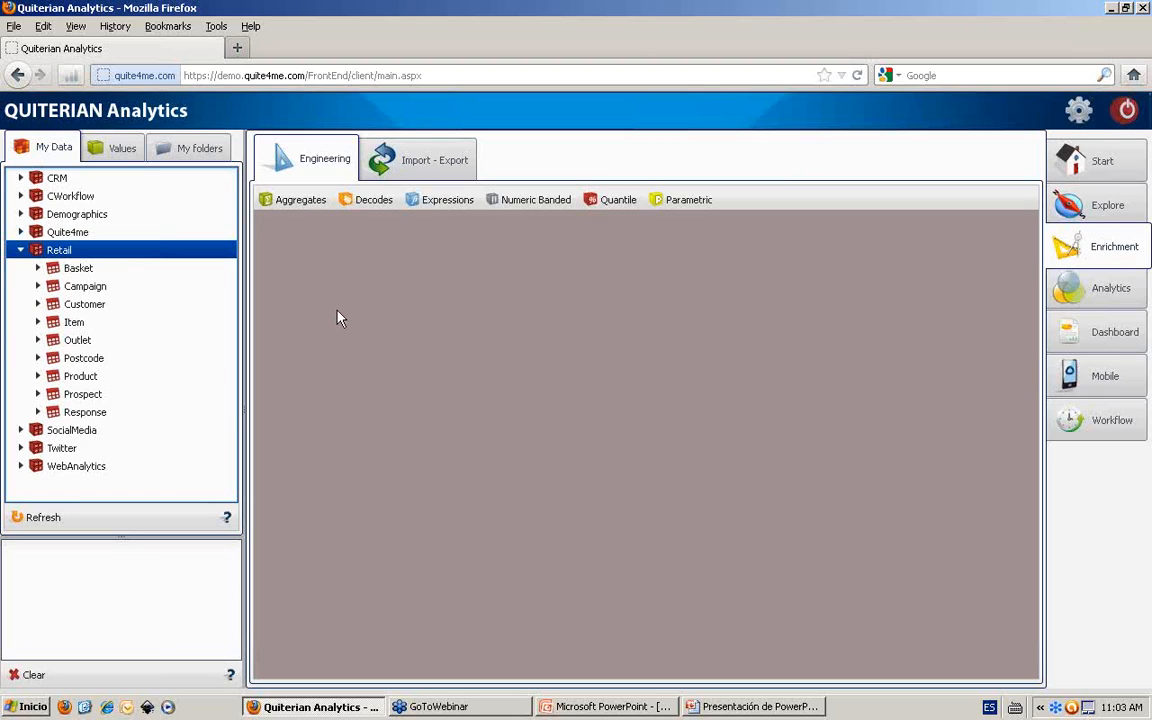
left_click(305, 201)
Examine the columns of Retail's Basket table, including Date, and collapse the table again
left_click(98, 271)
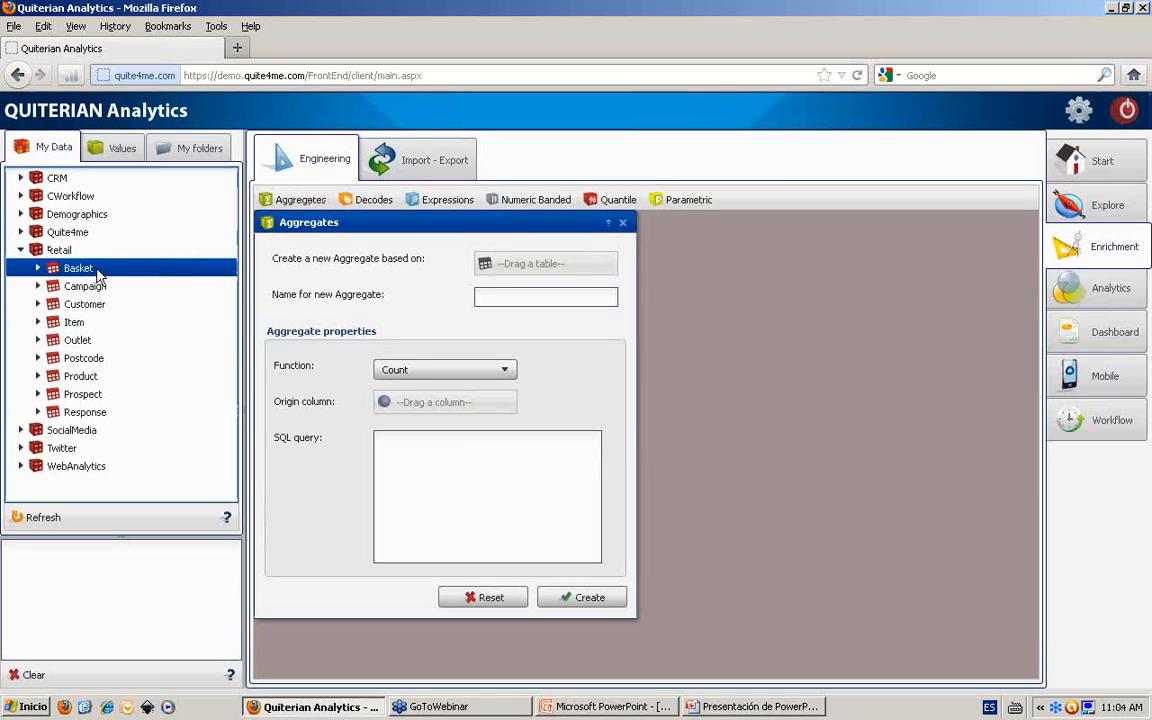
double_click(98, 270)
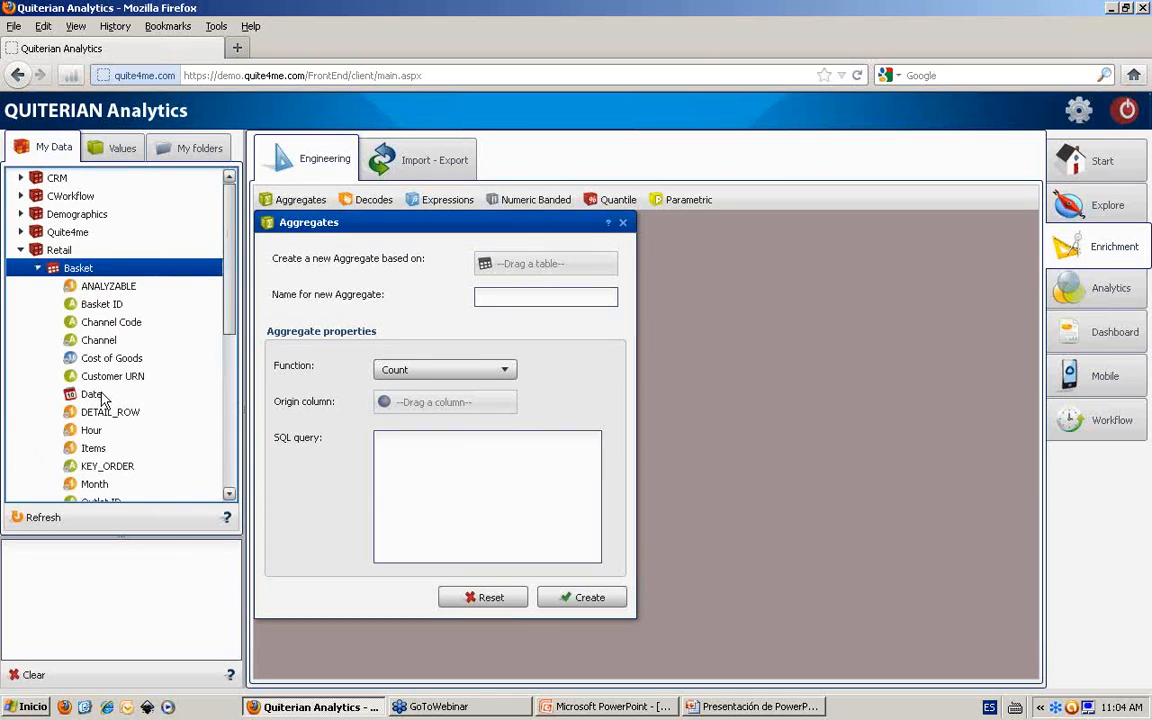
left_click(93, 393)
double_click(66, 266)
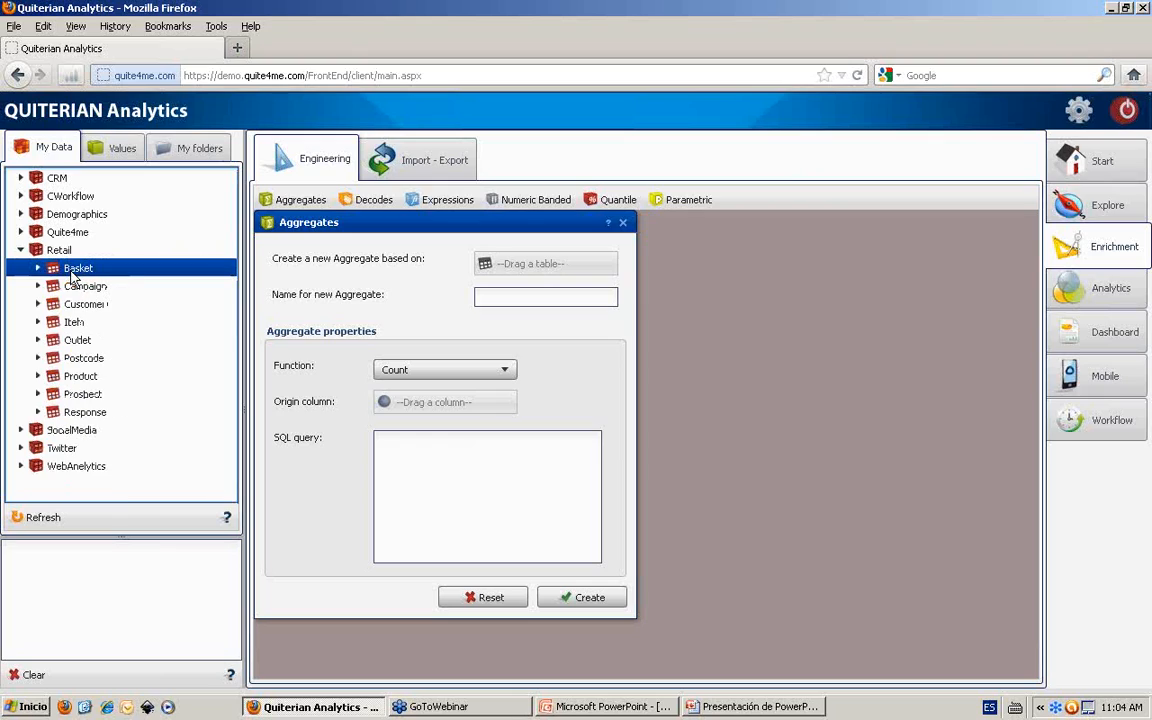
Base the new aggregate on the Customer table and name it _Freq_Month
left_click(61, 308)
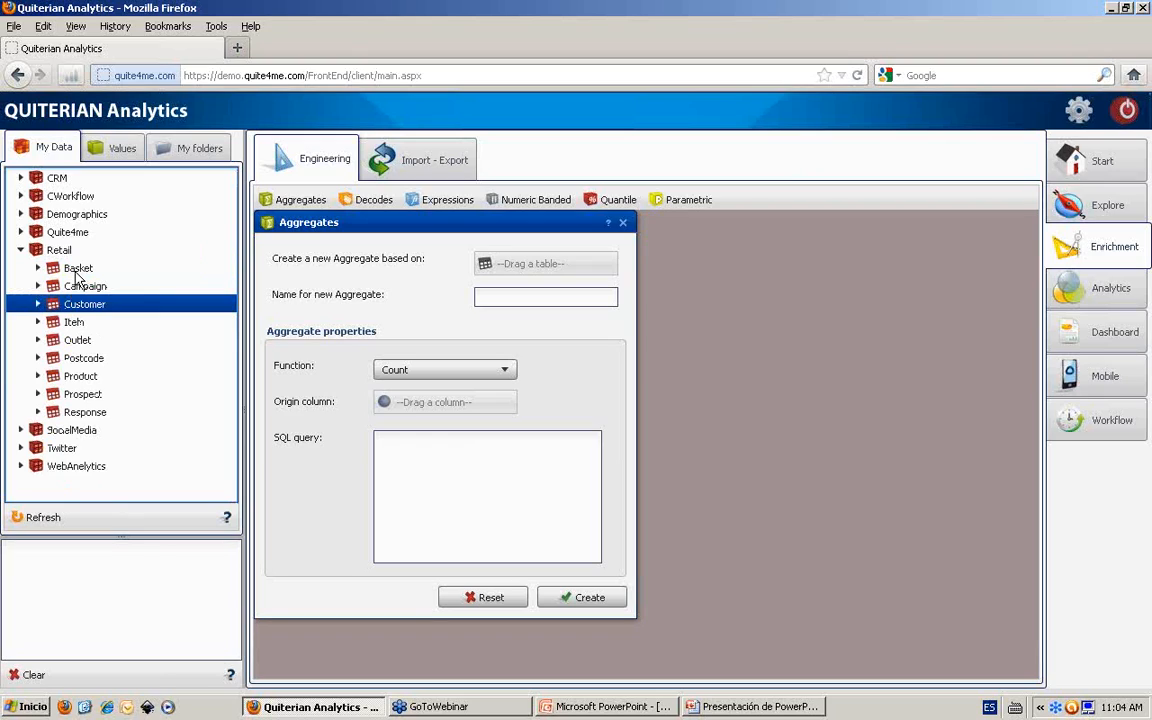
left_click_drag(70, 308, 503, 268)
left_click(497, 293)
type("_")
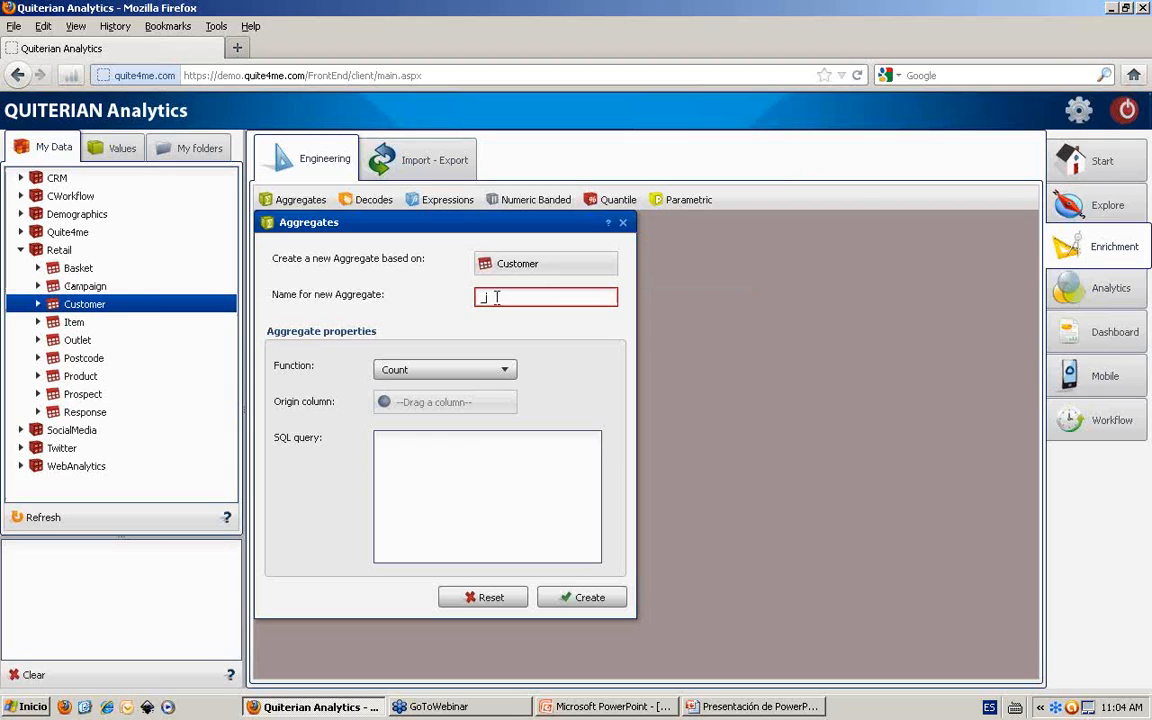
type("Freq_Monthl")
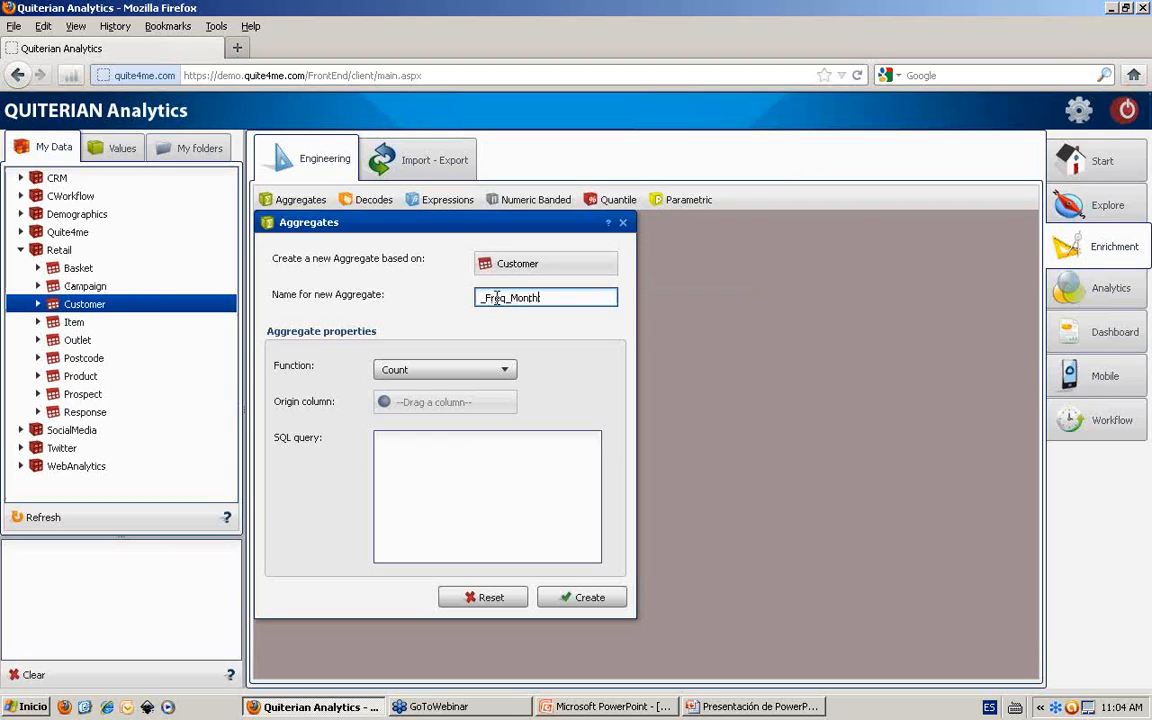
Set the Basket table's Customer URN as the aggregate's origin column
left_click(113, 274)
double_click(113, 272)
left_click_drag(110, 376, 425, 405)
Write the SQL query to SELECT DISTINCT Basket's Customer URN and Month columns FROM [Retail].[Basket]
left_click(419, 440)
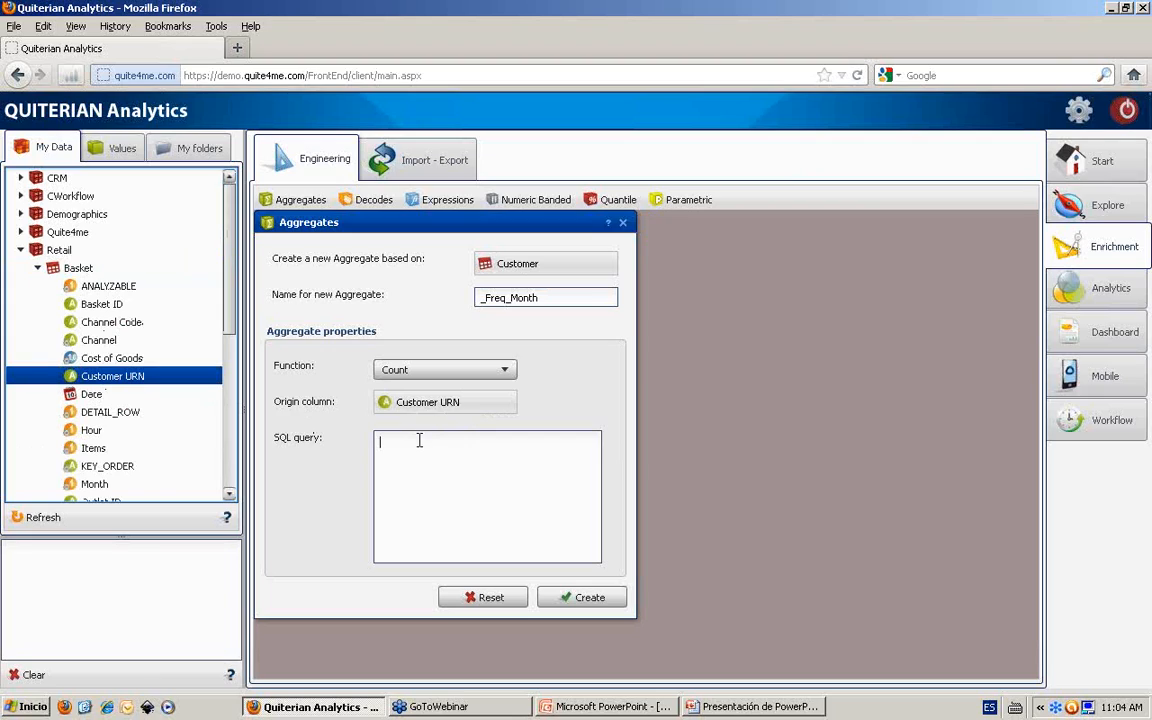
type("SELECT ")
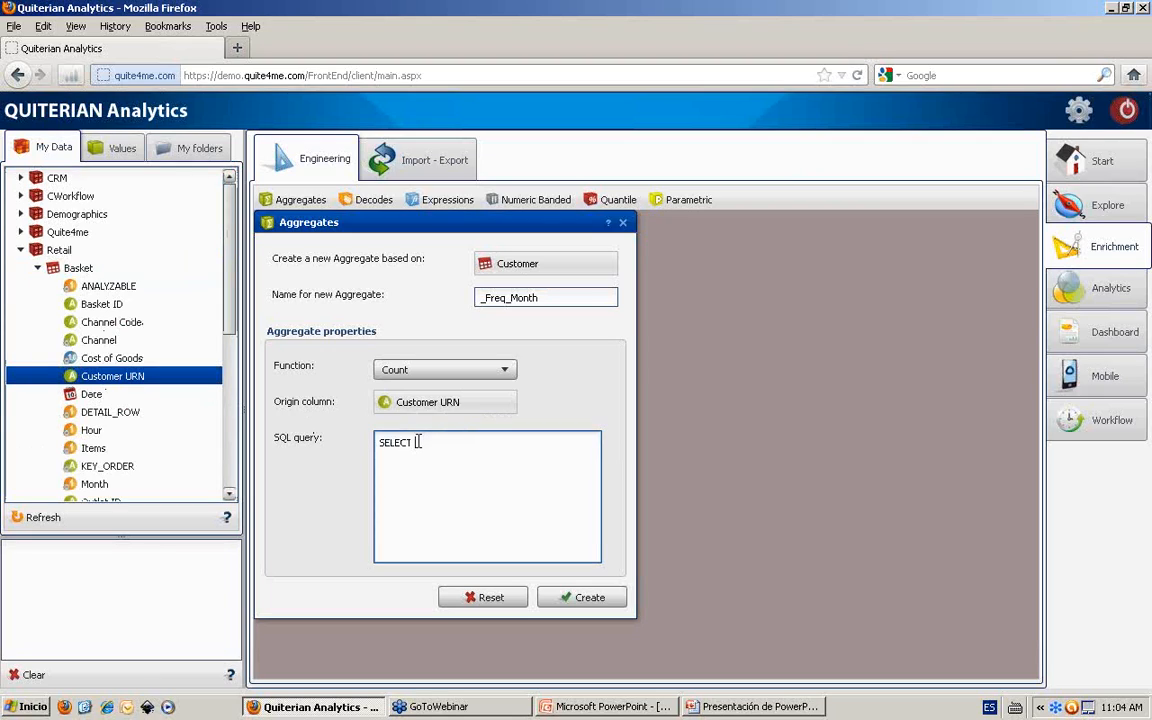
type("DISTINCT")
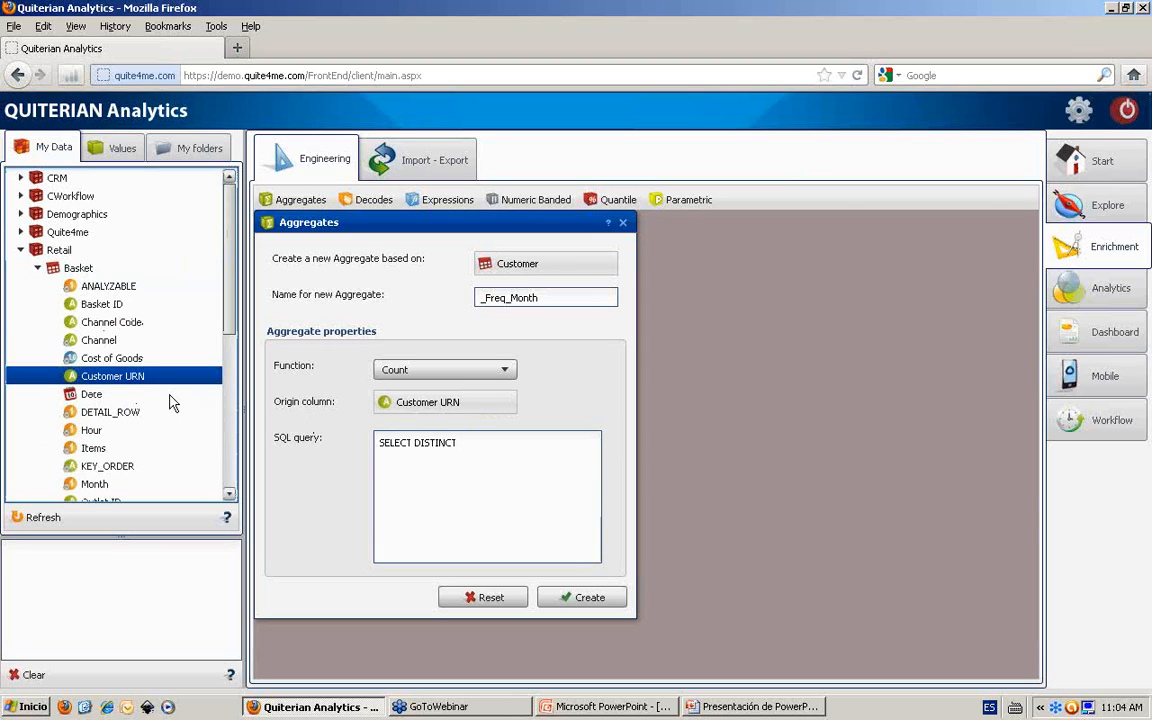
left_click_drag(452, 487, 456, 485)
left_click(556, 455)
type(",")
left_click_drag(94, 484, 527, 458)
left_click(527, 458)
type("FROM")
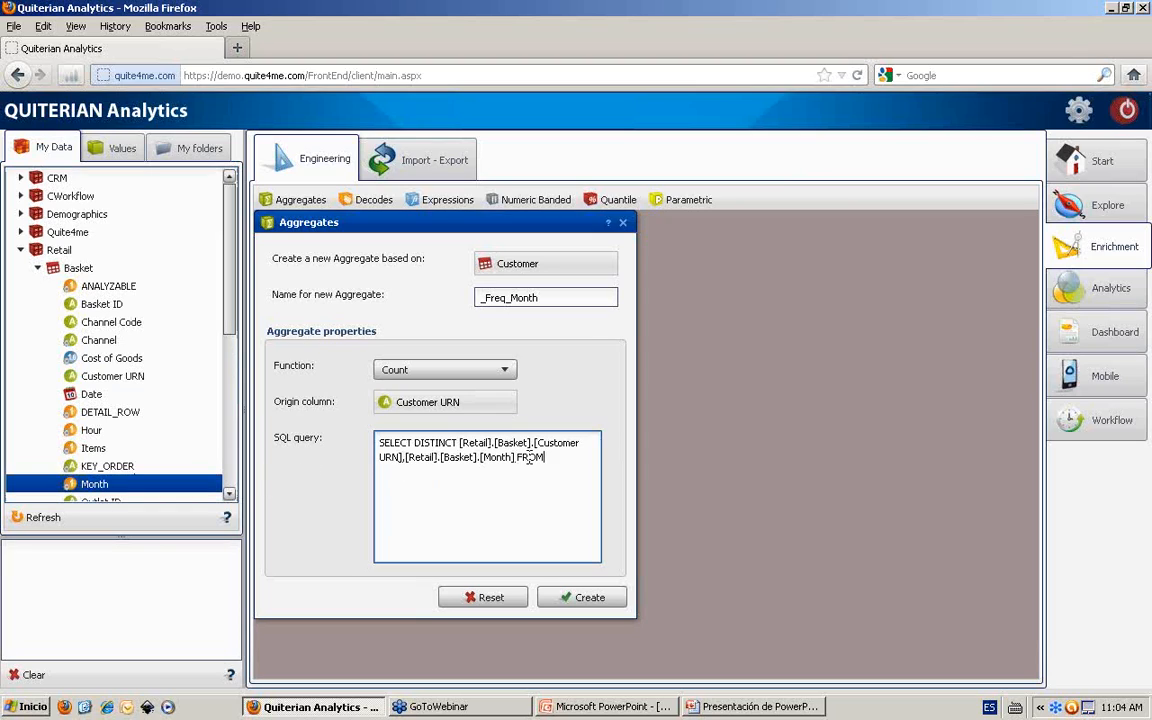
left_click_drag(78, 268, 533, 484)
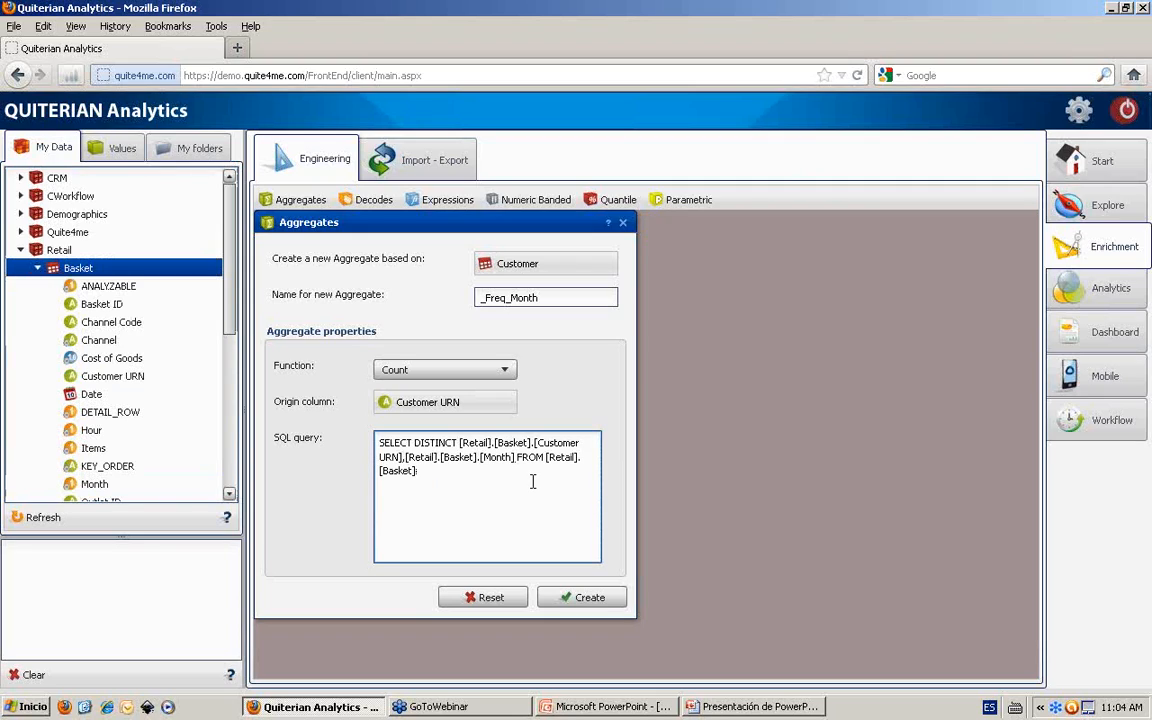
Add a WHERE clause to the query using Basket's Month value 201108, without the inserted AND operator
type("WHERE")
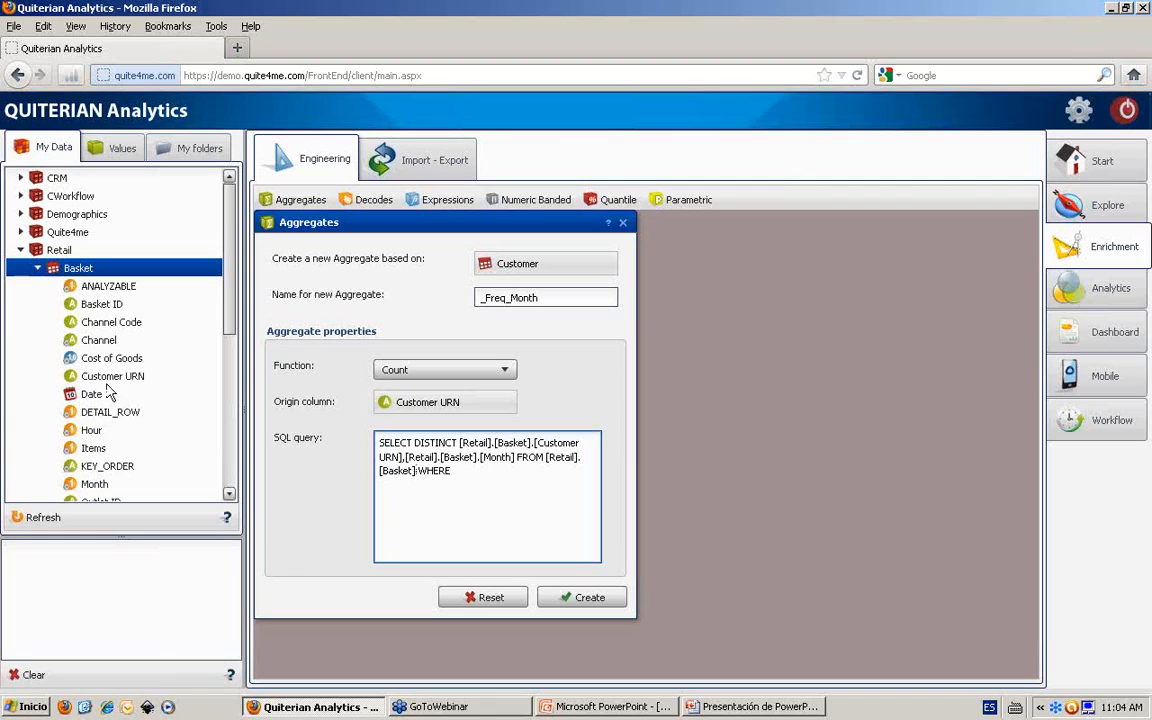
double_click(103, 486)
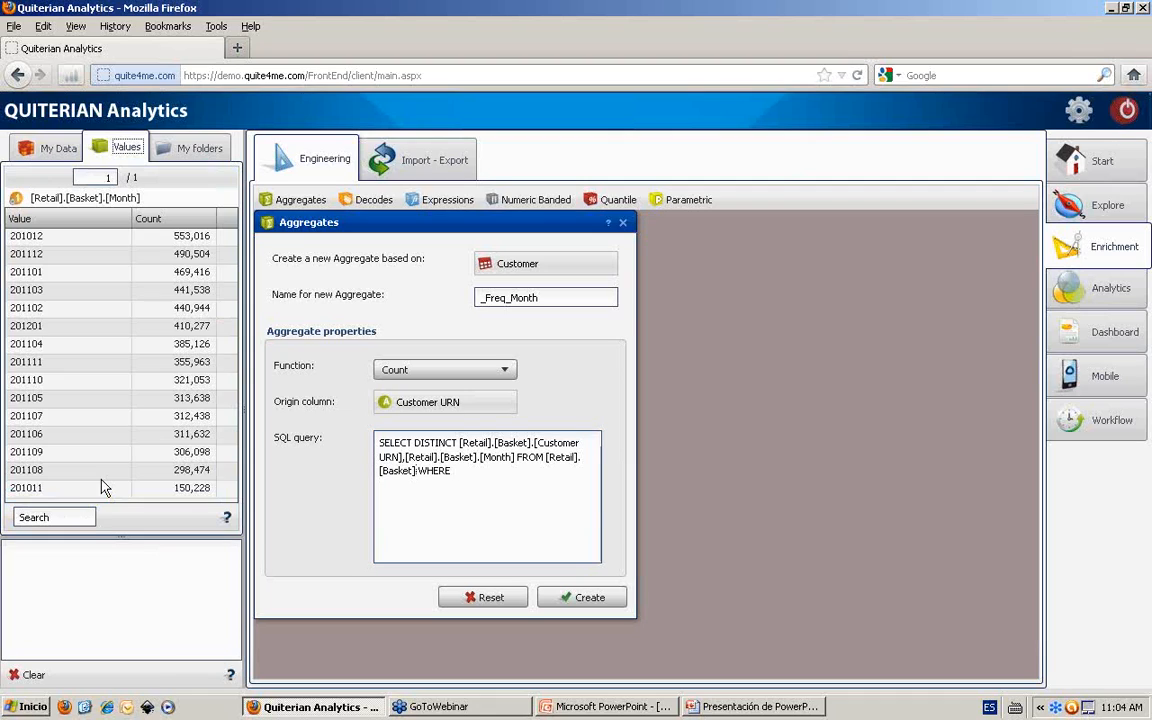
left_click(62, 221)
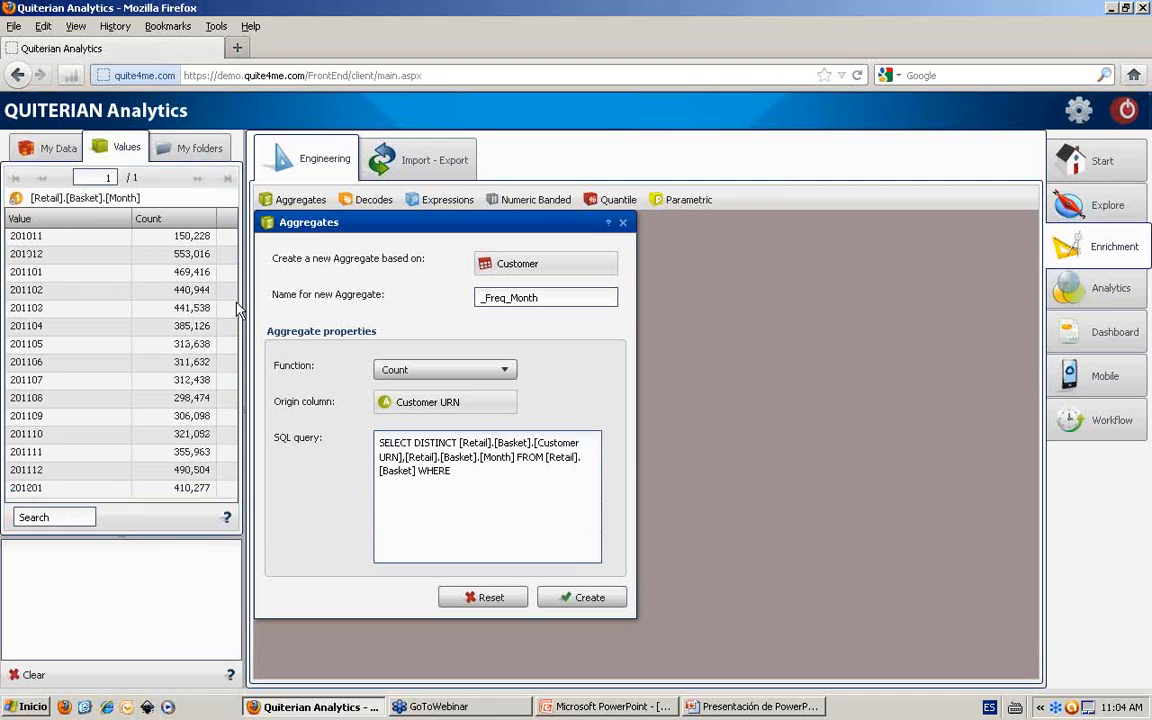
left_click(103, 488)
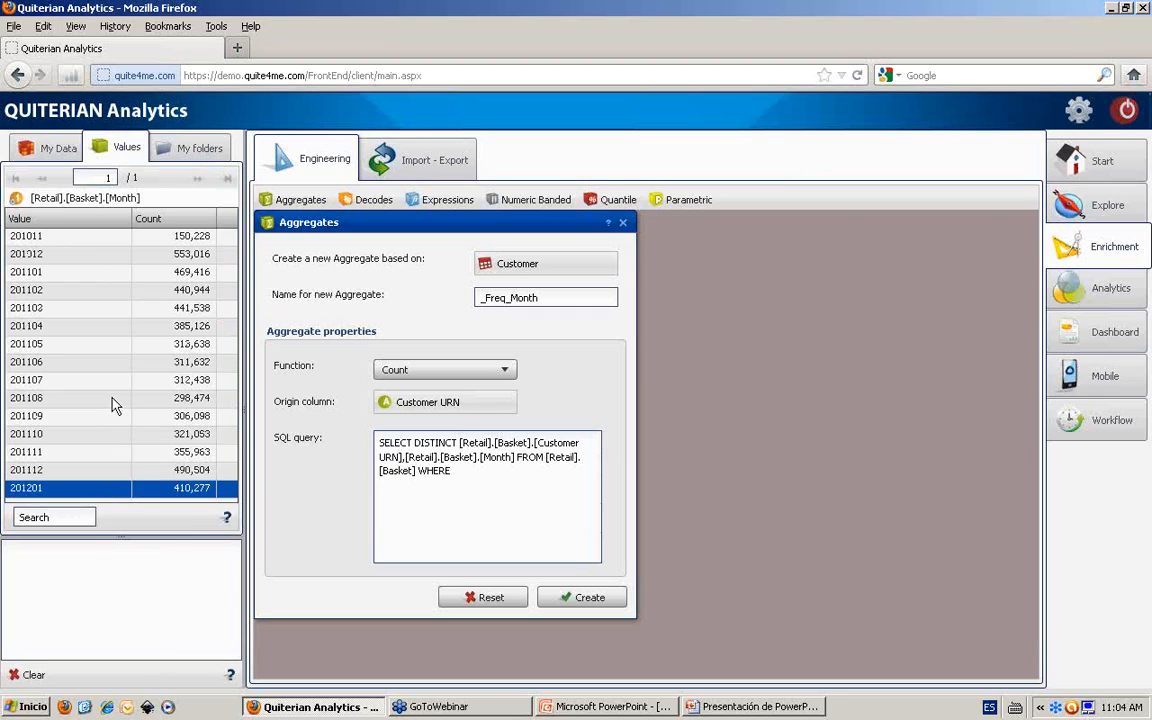
left_click(114, 400)
left_click_drag(115, 406, 520, 516)
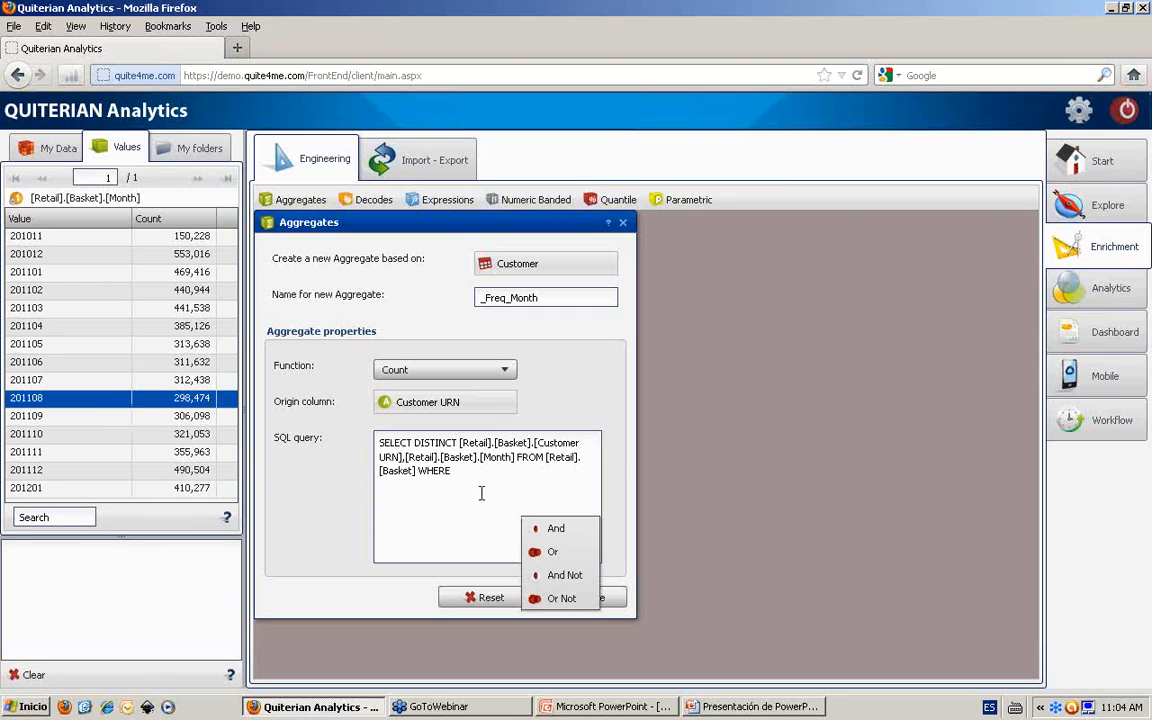
left_click(556, 529)
double_click(461, 471)
key("Delete")
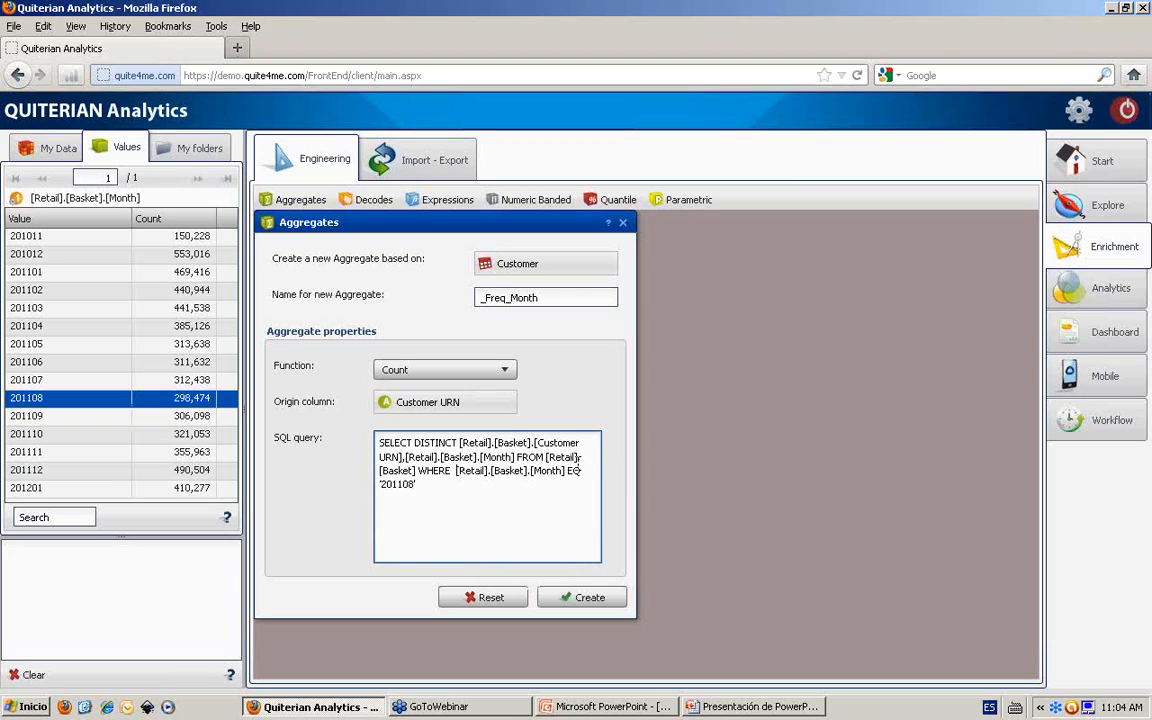
Change the Month condition's operator to GE, end the query with a semicolon and create the aggregate
double_click(573, 471)
key("Delete")
type("GE")
left_click(561, 548)
type(";")
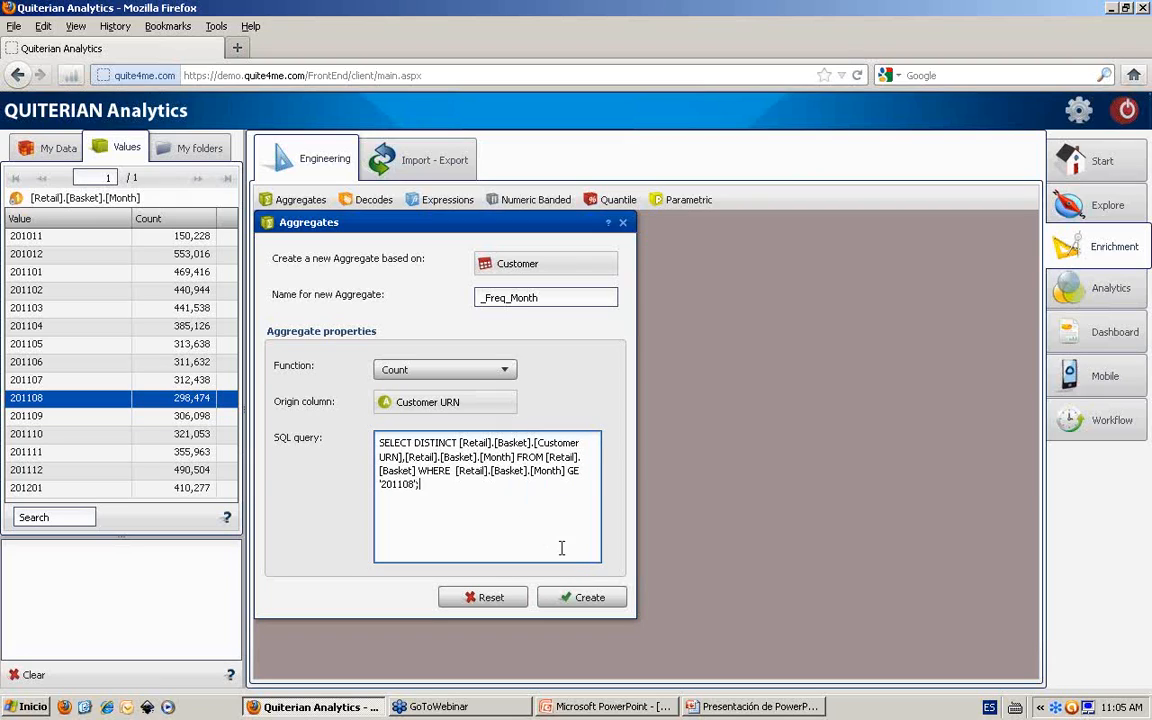
left_click(579, 596)
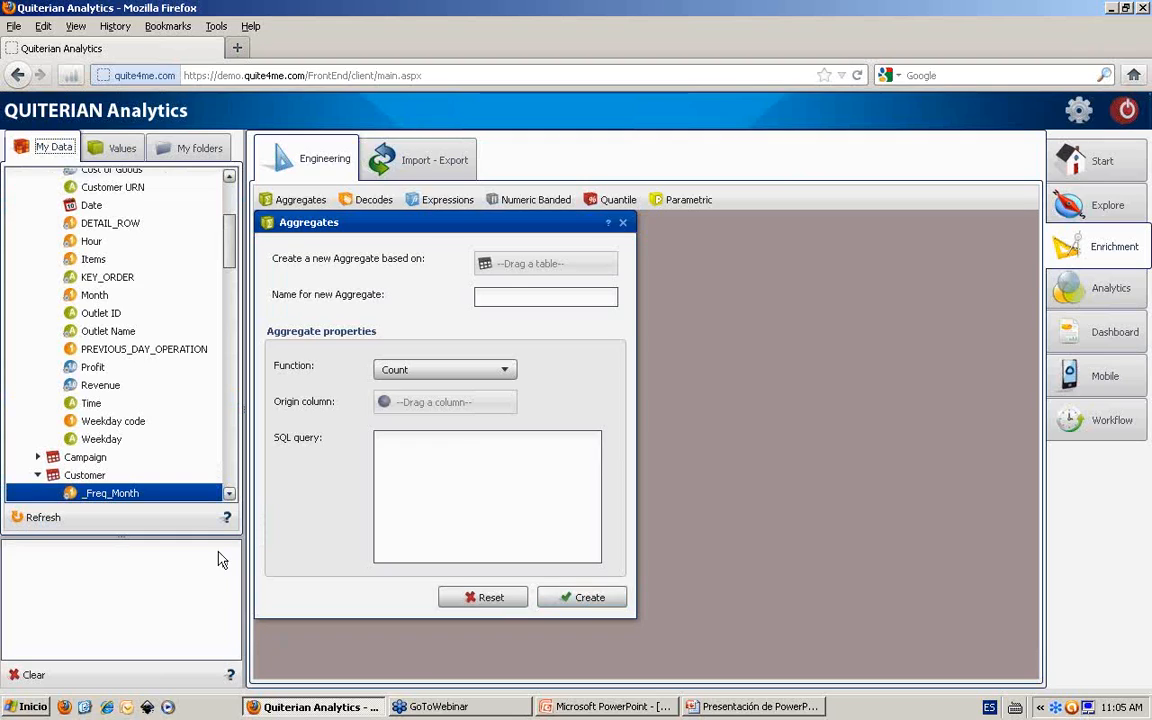
Examine the value distribution of the Customer table's _Freq_Month column, sorted by value
left_click(229, 493)
left_click(229, 493)
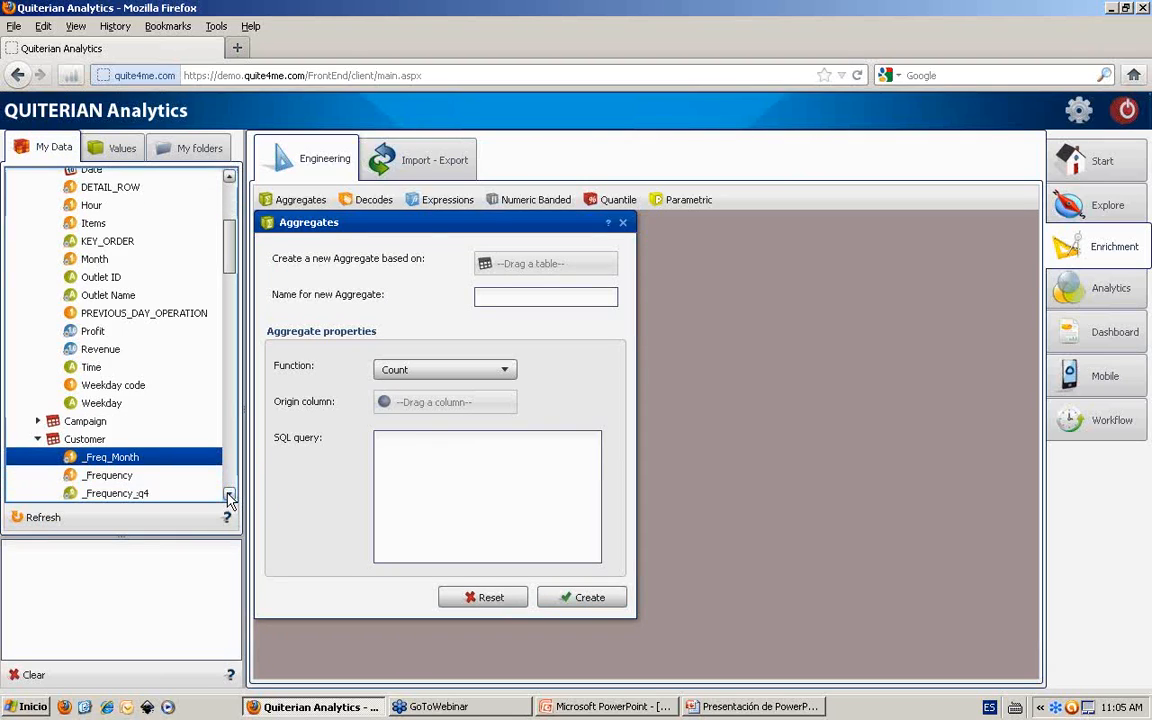
double_click(150, 458)
left_click(72, 224)
left_click(180, 237)
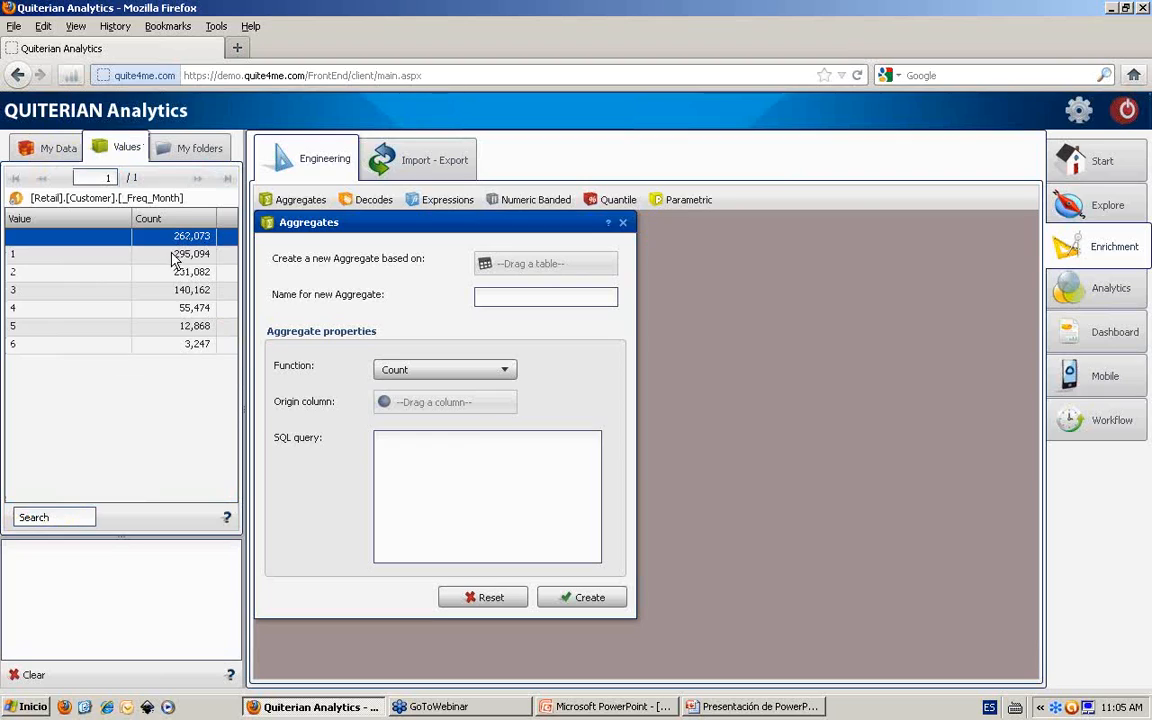
left_click(174, 256)
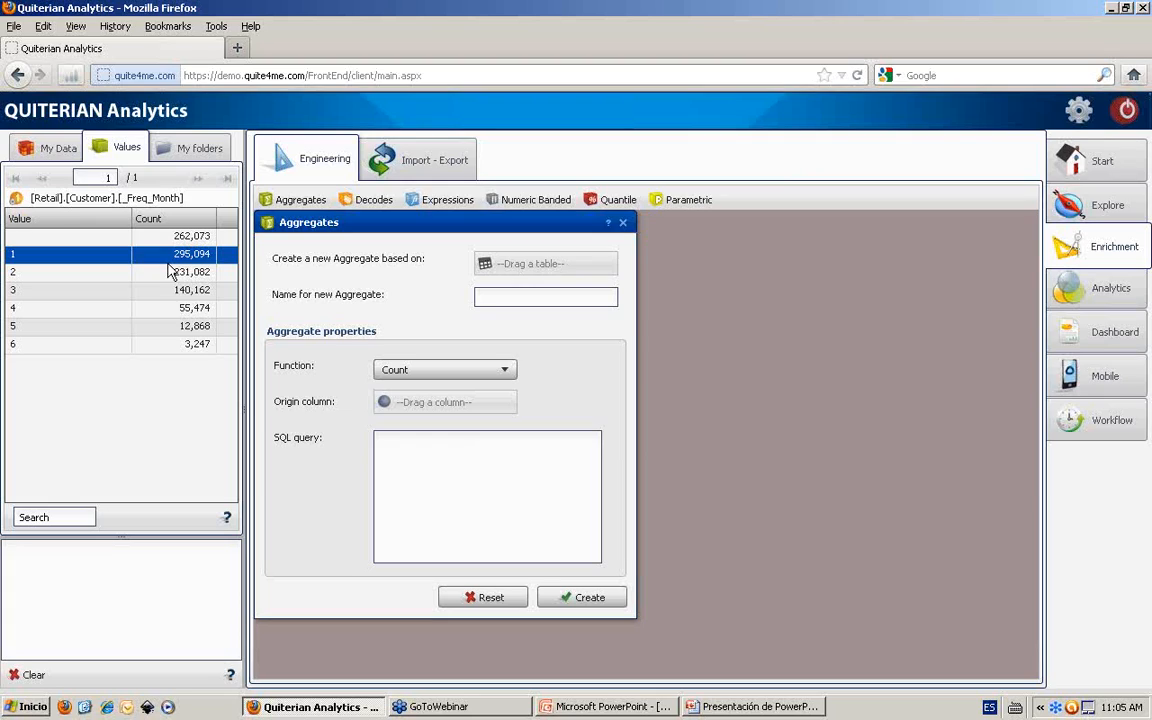
left_click(150, 344)
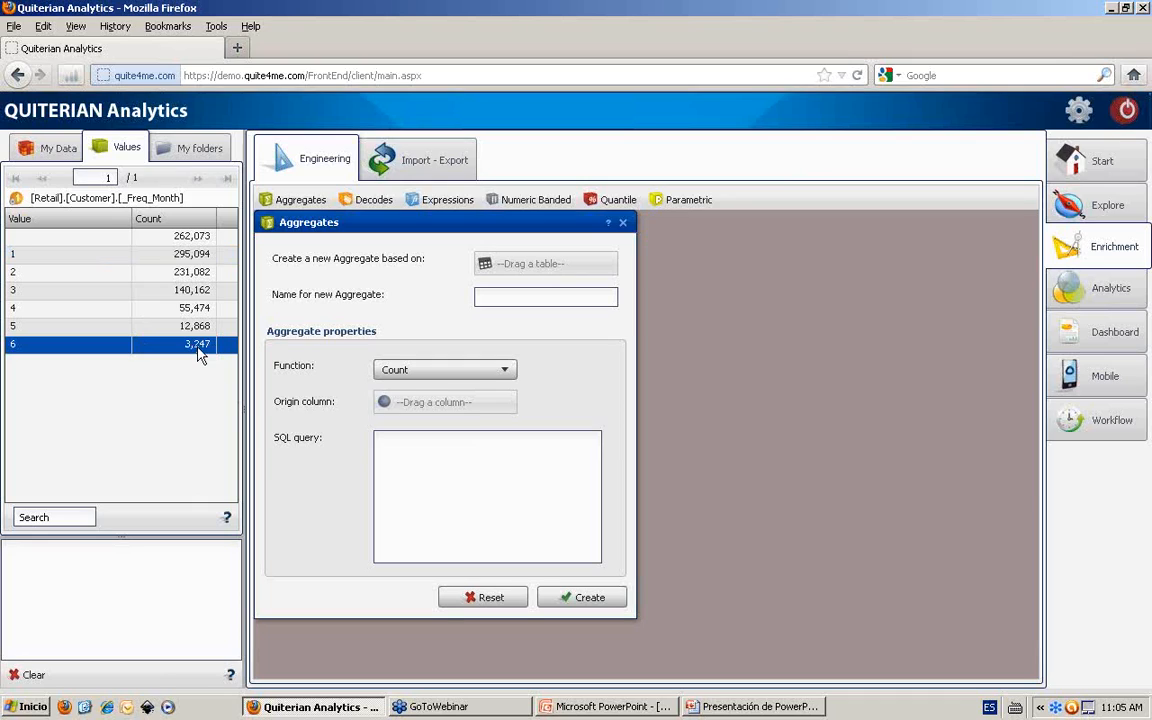
Close the empty aggregate form and open the Customer table's _Monetary aggregate to examine its definition
left_click(44, 146)
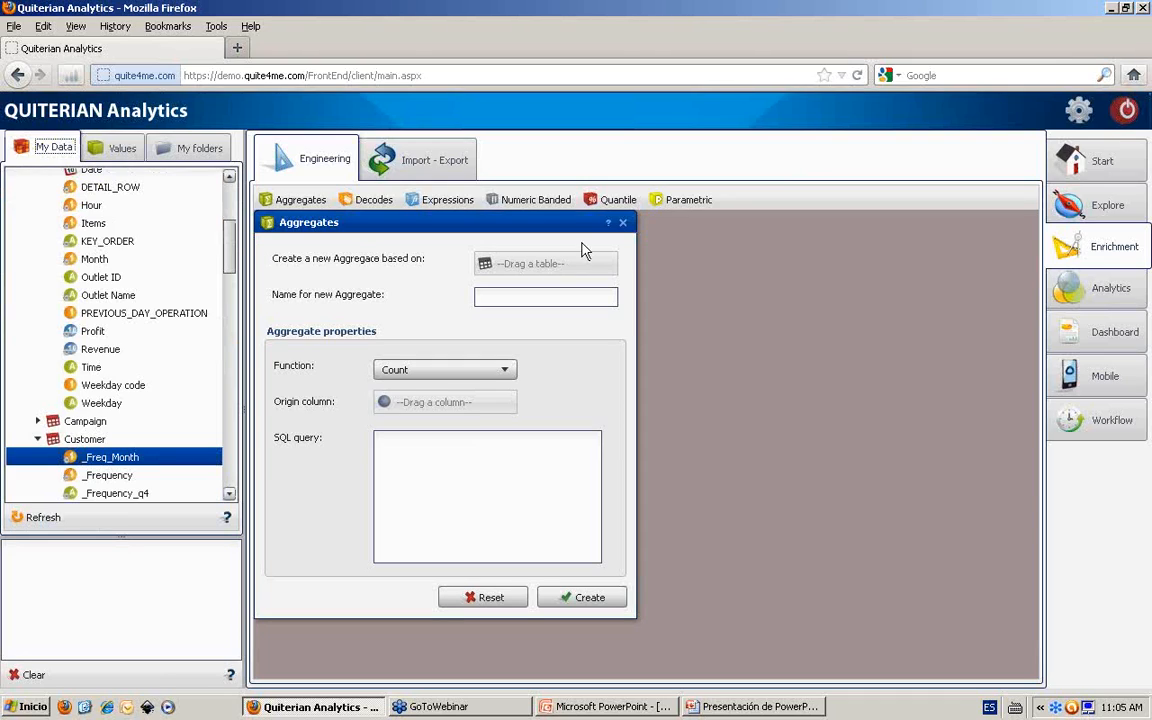
left_click(622, 222)
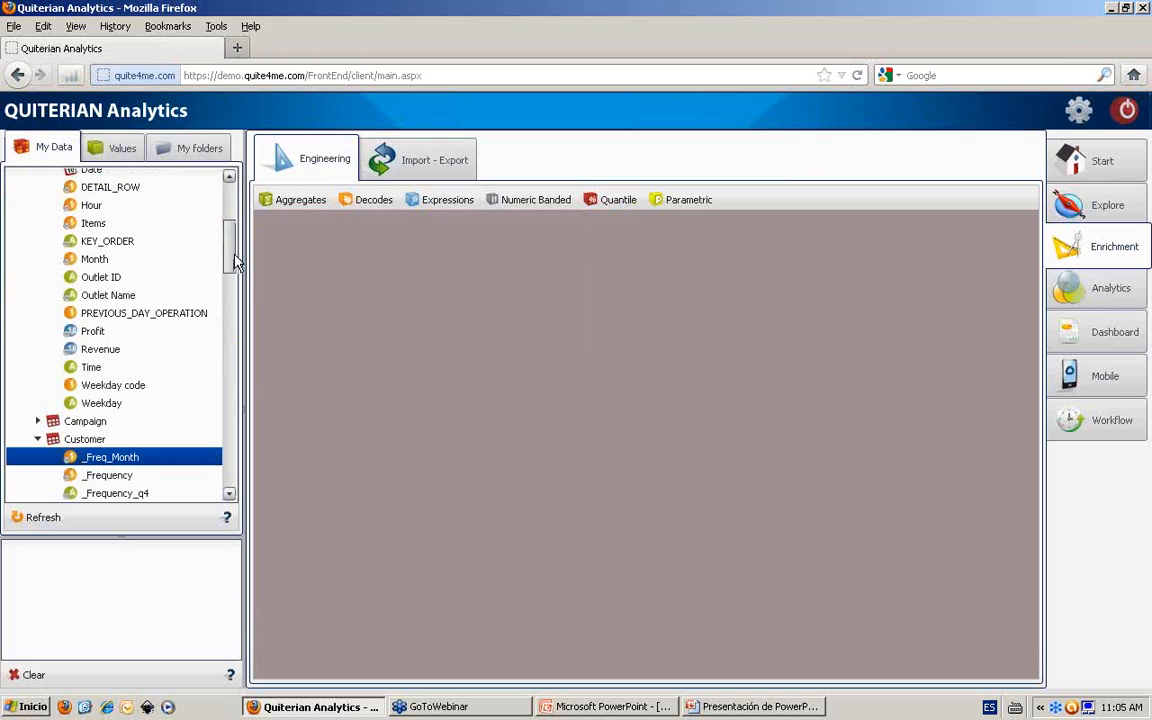
left_click_drag(234, 261, 236, 270)
right_click(118, 443)
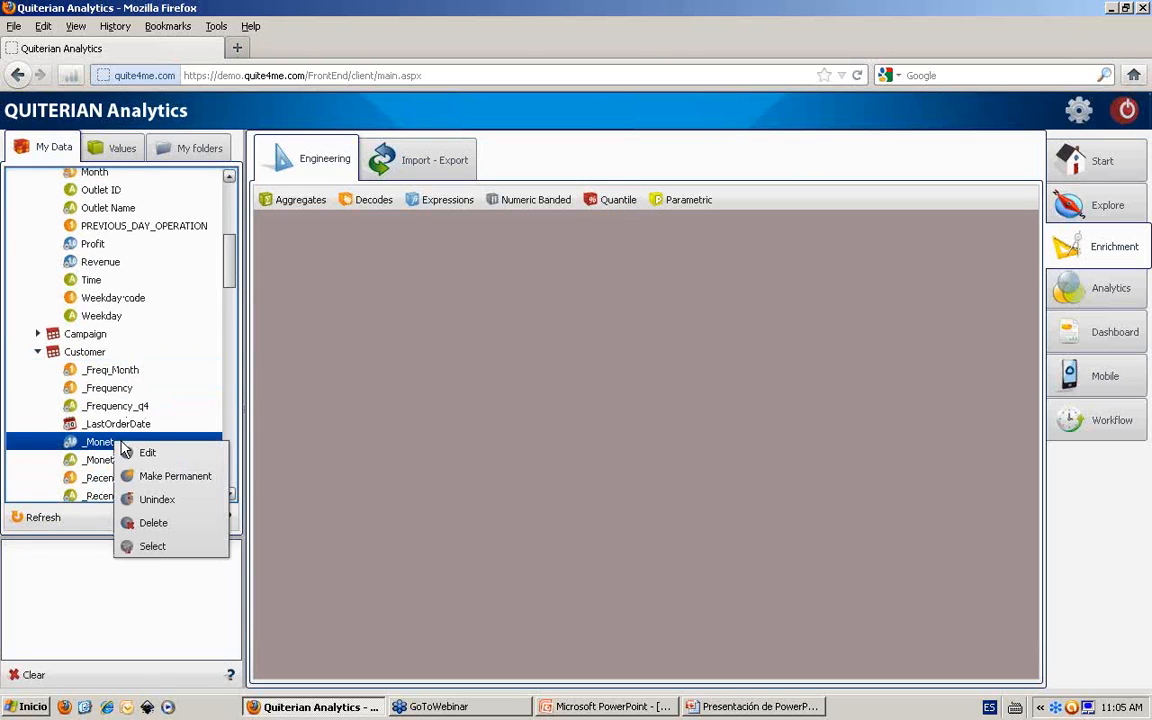
left_click(148, 454)
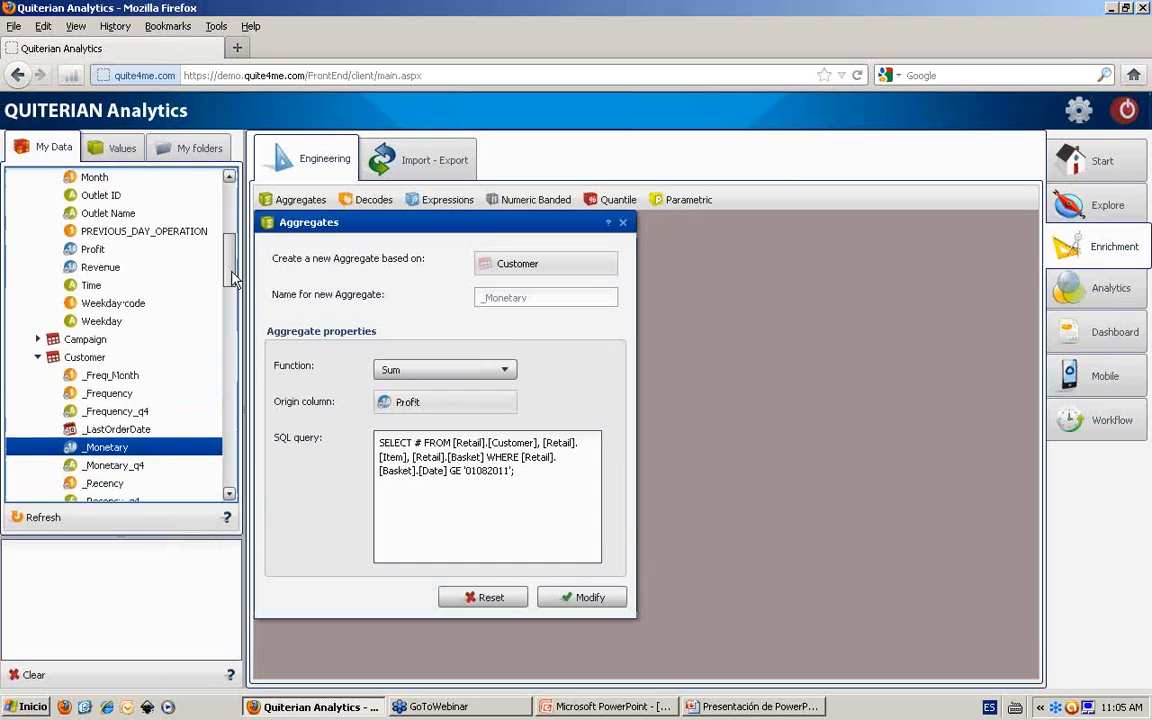
scroll(233, 283, "up", 3)
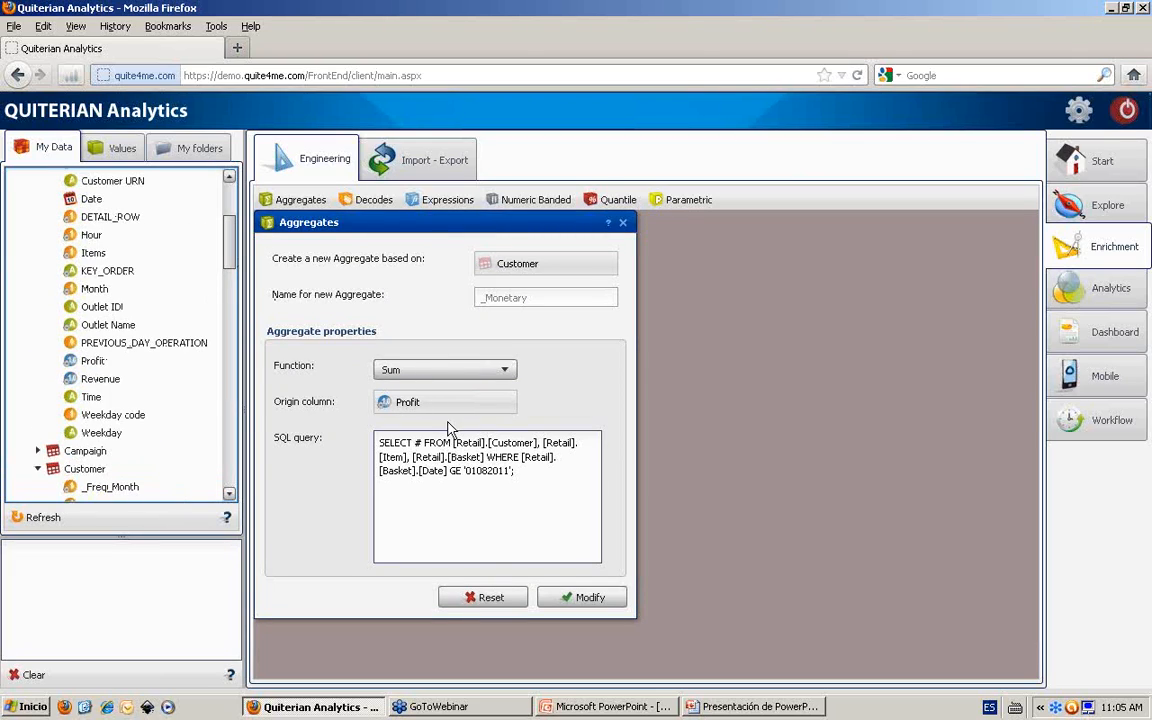
Check the date condition in the _Monetary aggregate, close it, and open the Customer table's _Recency expression to examine its formula
double_click(474, 472)
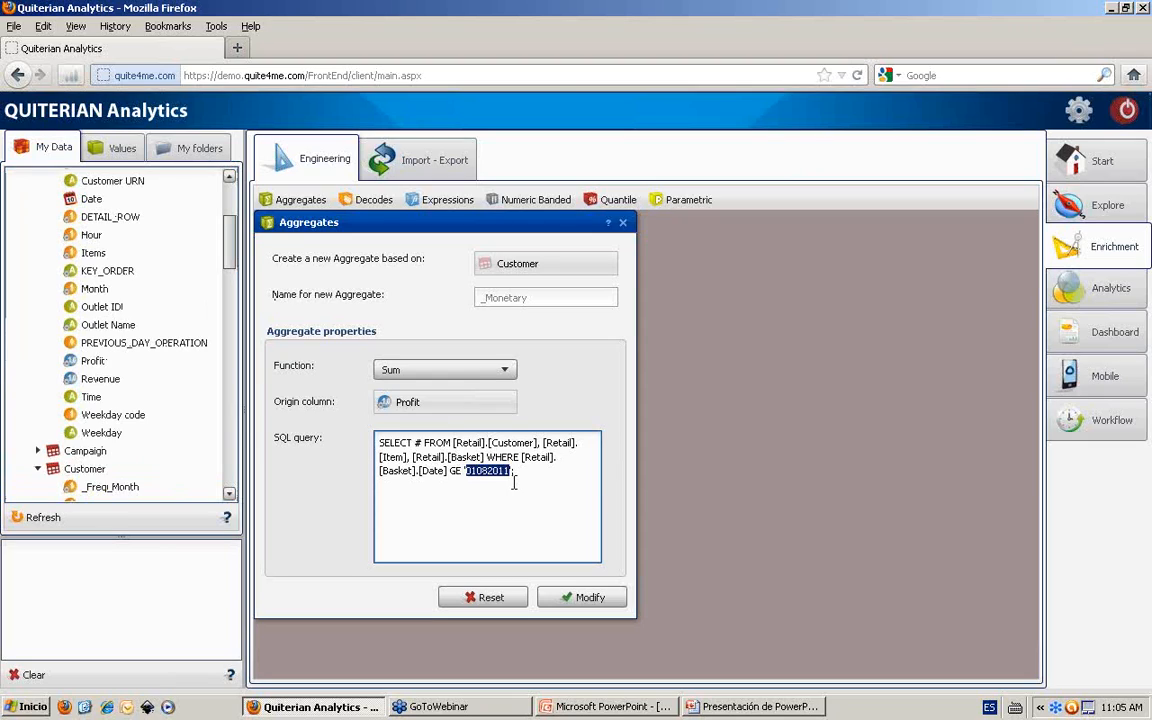
left_click(623, 226)
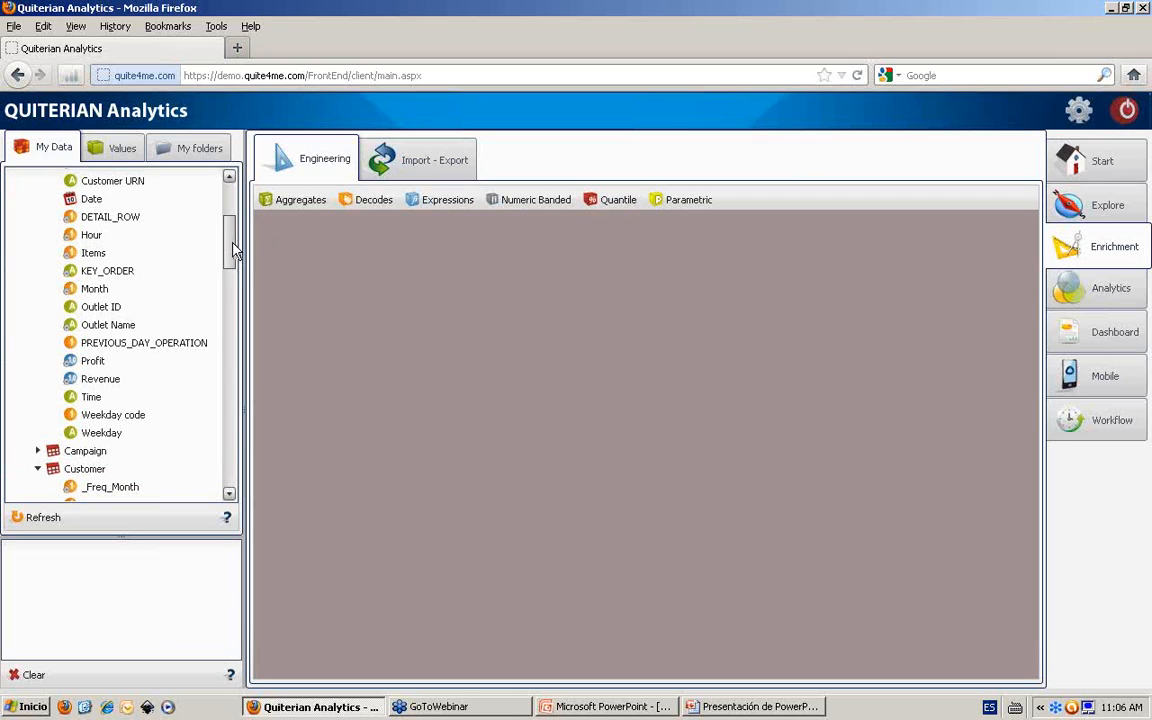
scroll(236, 265, "down", 1)
scroll(236, 265, "down", 4)
left_click(143, 351)
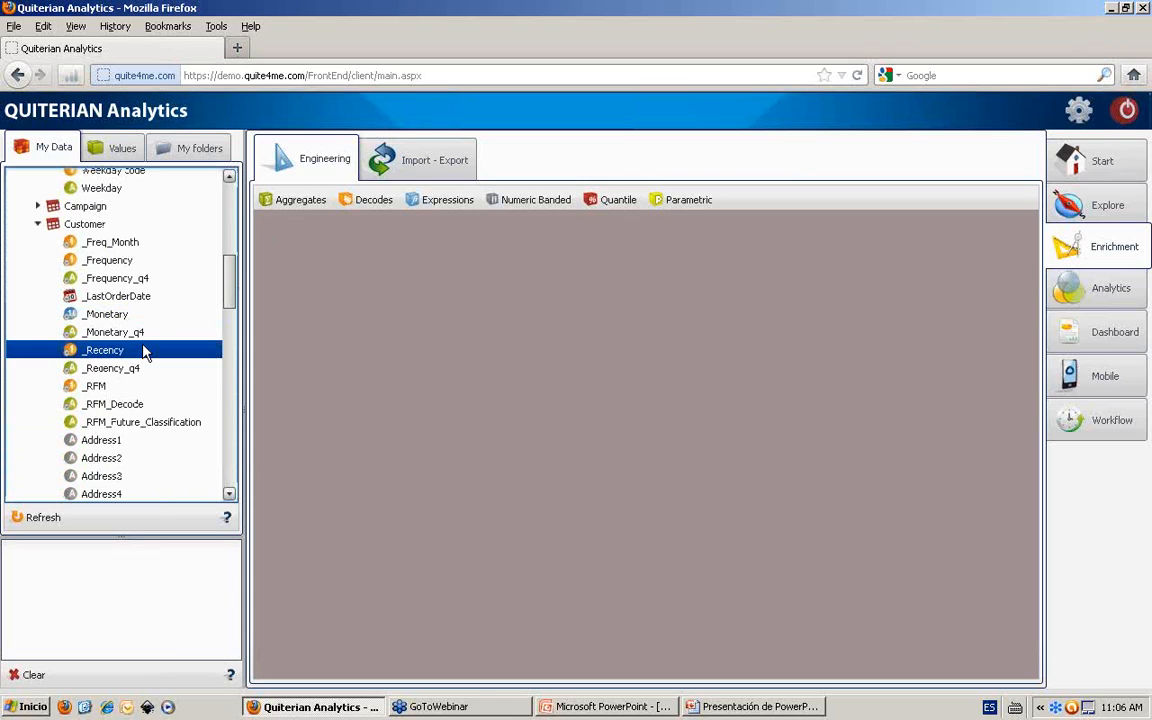
right_click(143, 351)
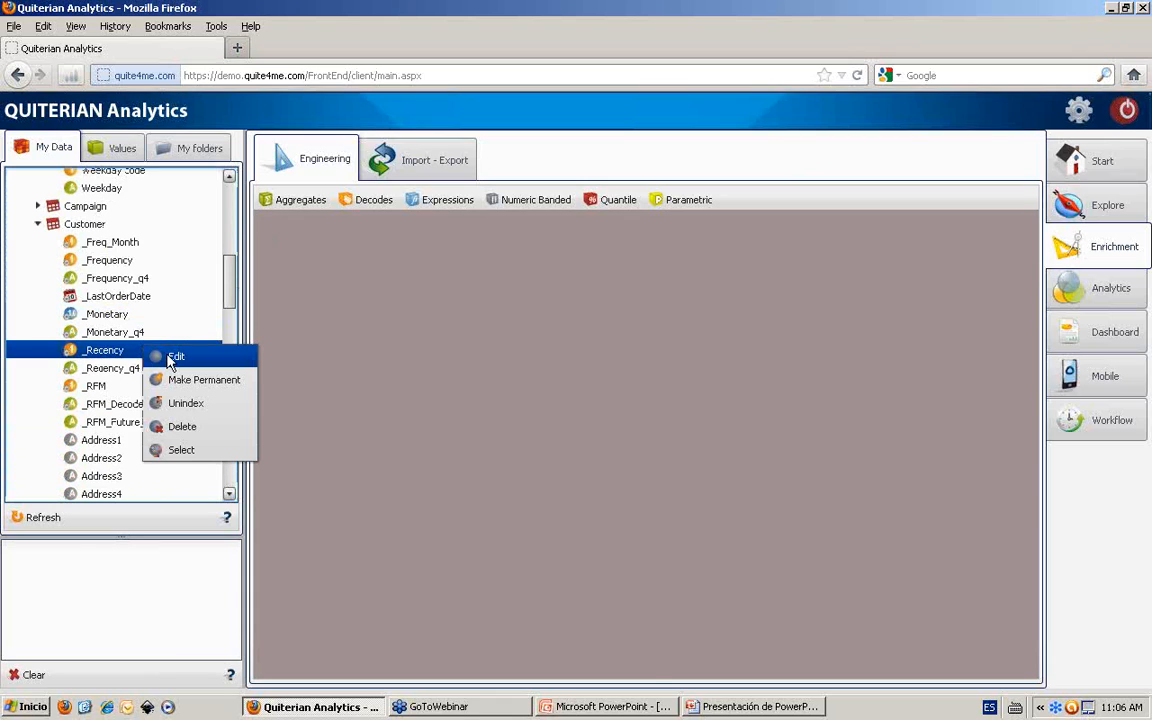
left_click(174, 357)
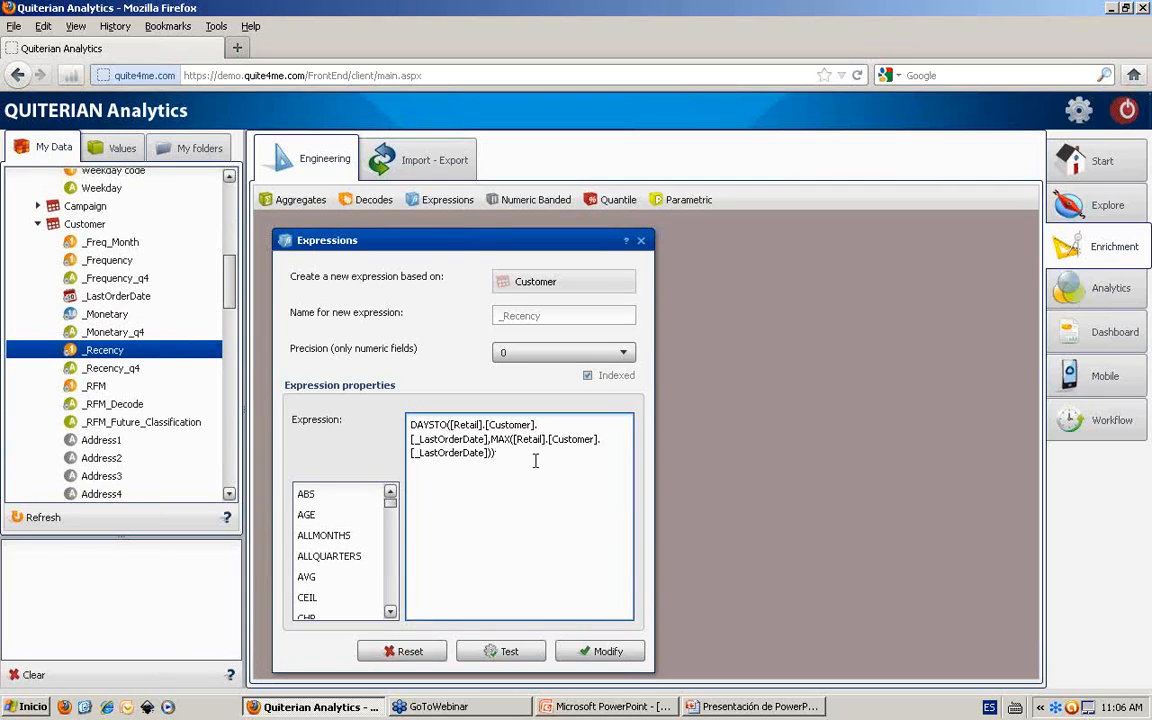
double_click(452, 452)
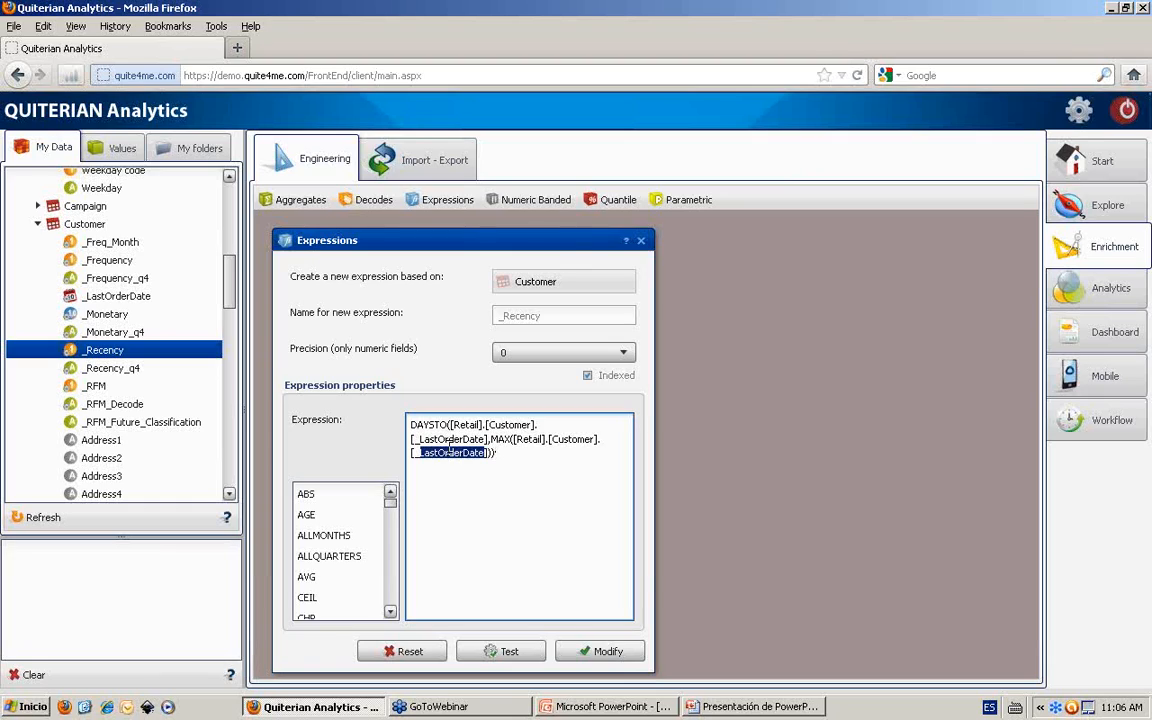
left_click(451, 453)
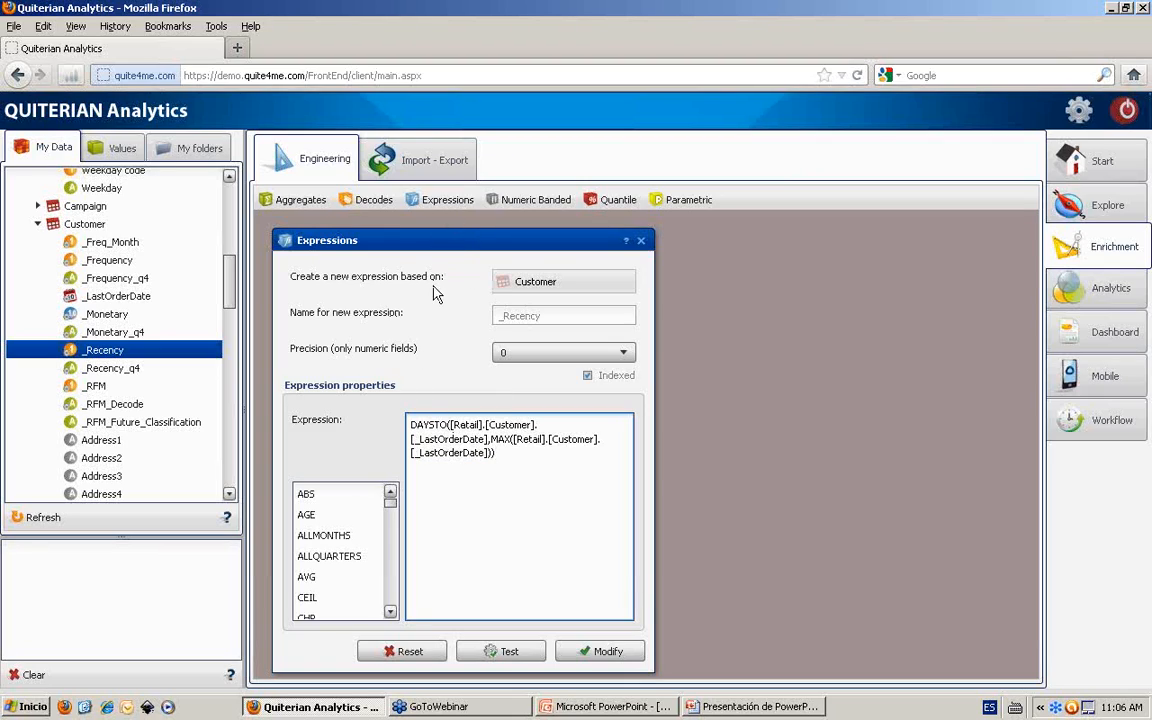
Read the description of the DAYSTO function from the function list, then close the _Recency expression without modifying it
left_click_drag(393, 504, 392, 522)
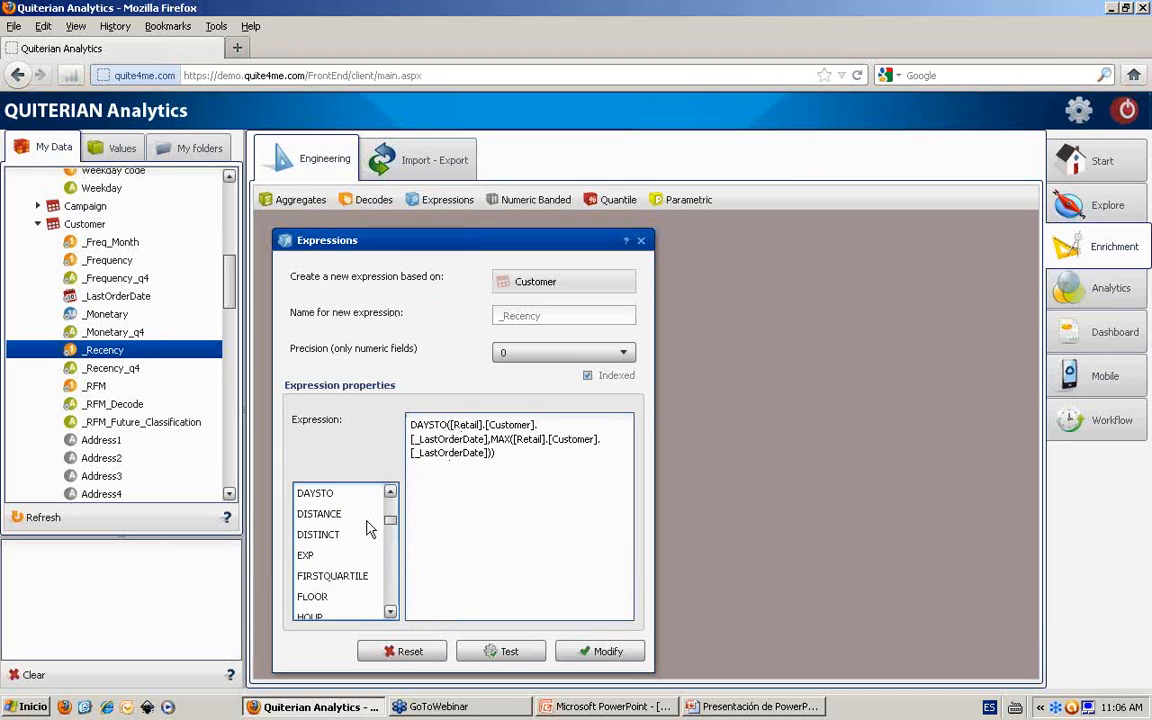
double_click(318, 494)
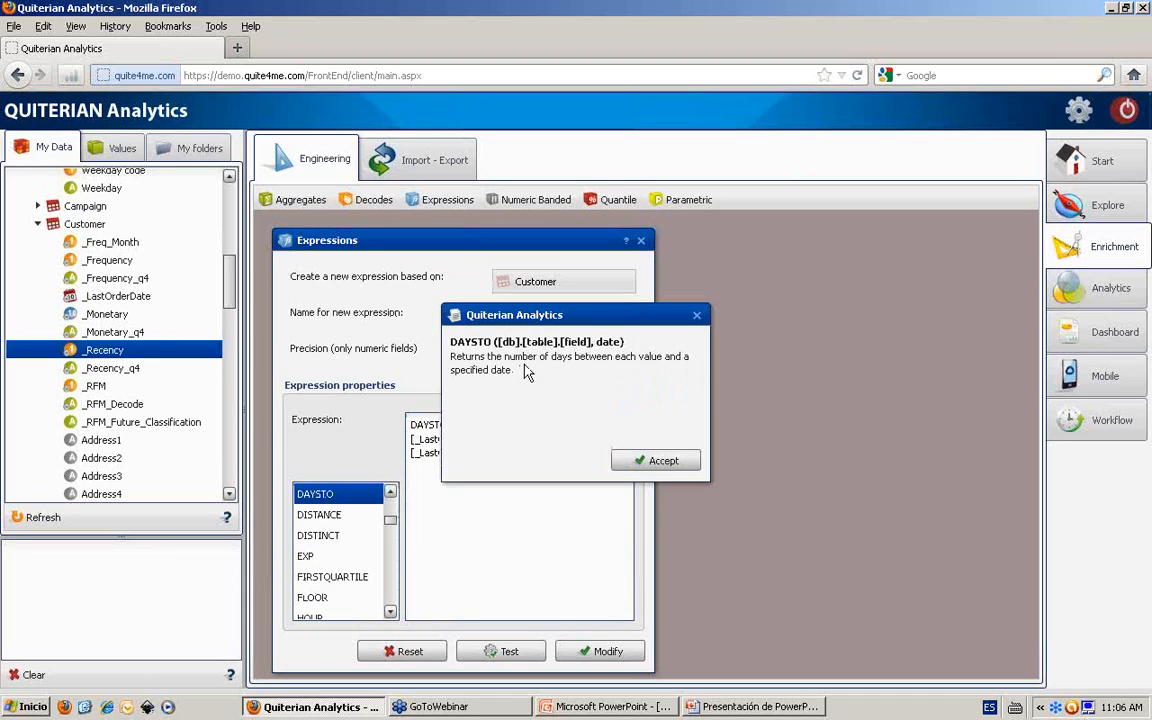
left_click(698, 318)
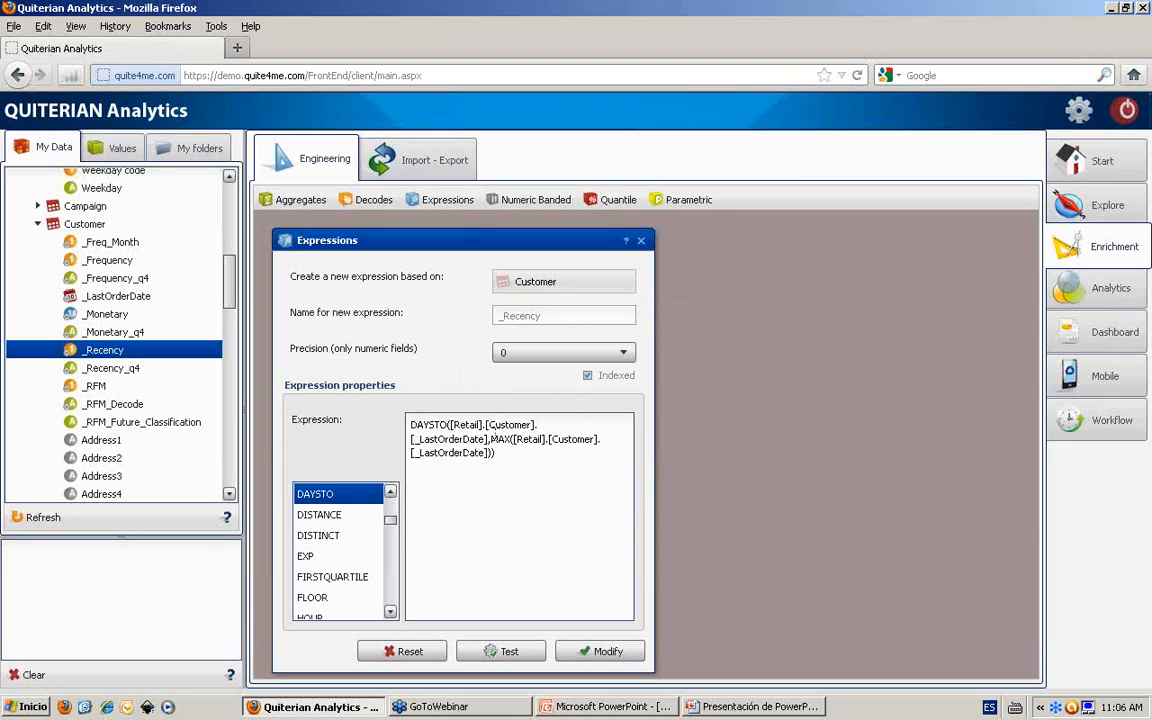
left_click(471, 442)
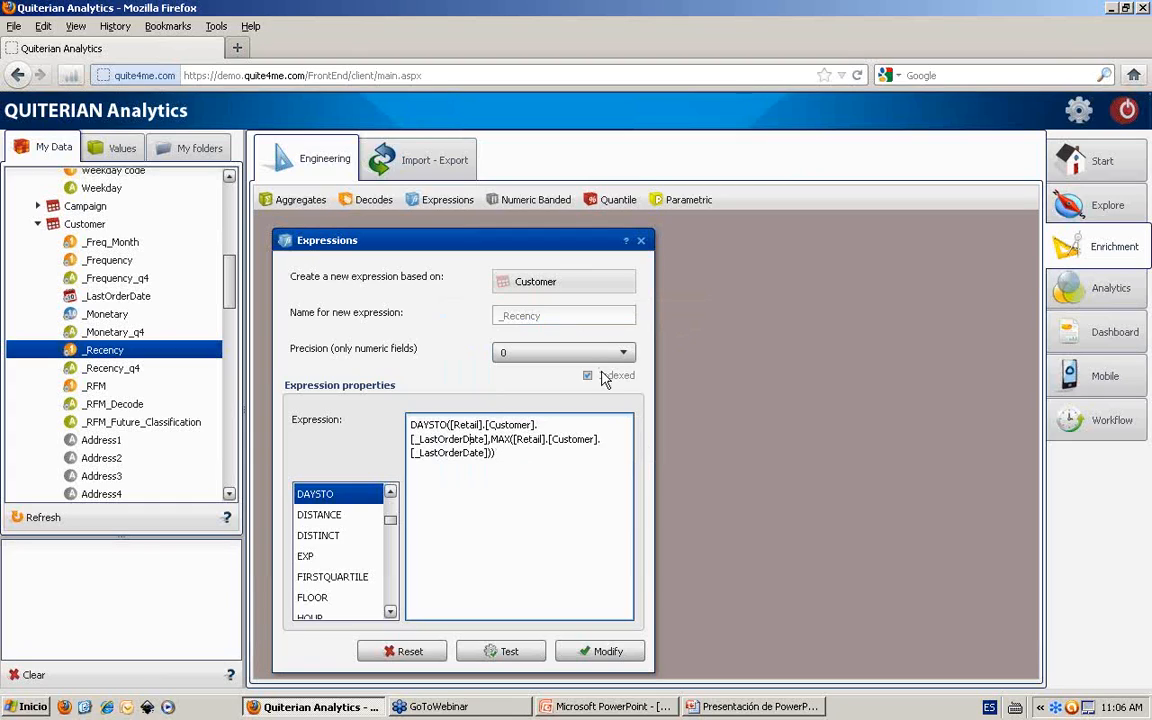
left_click(641, 242)
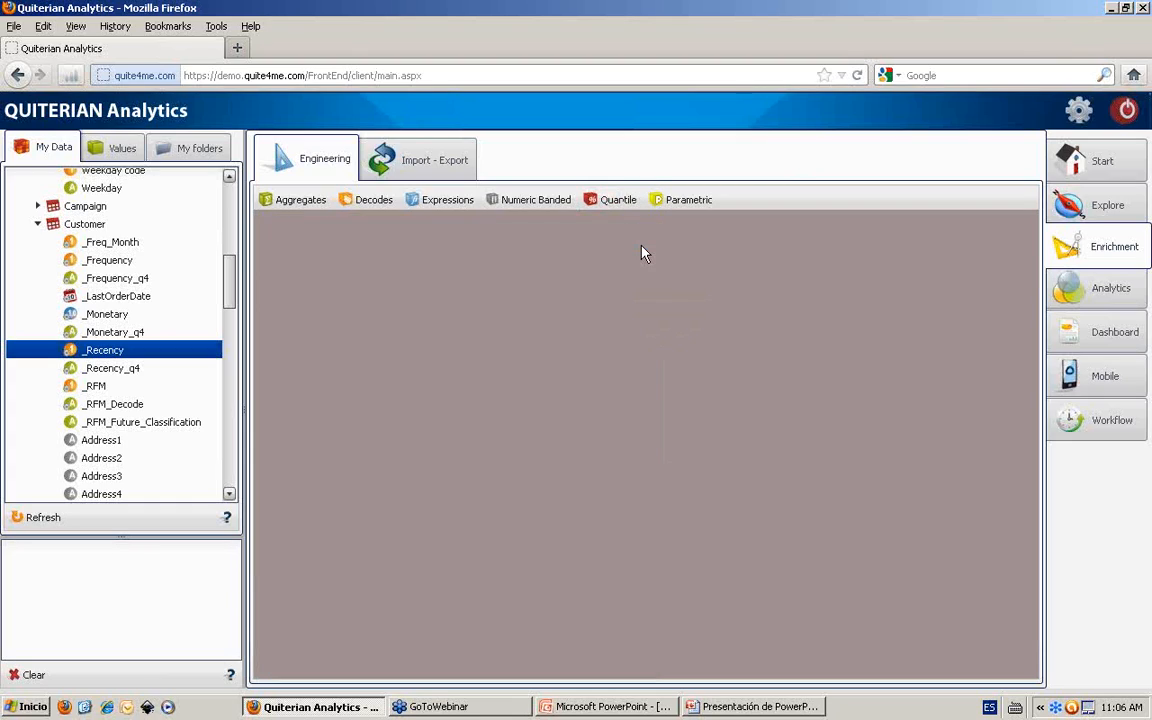
Explore the Customer table's _Recency column and examine its frequency chart, briefly consulting the presentation's agenda slide
left_click(1100, 204)
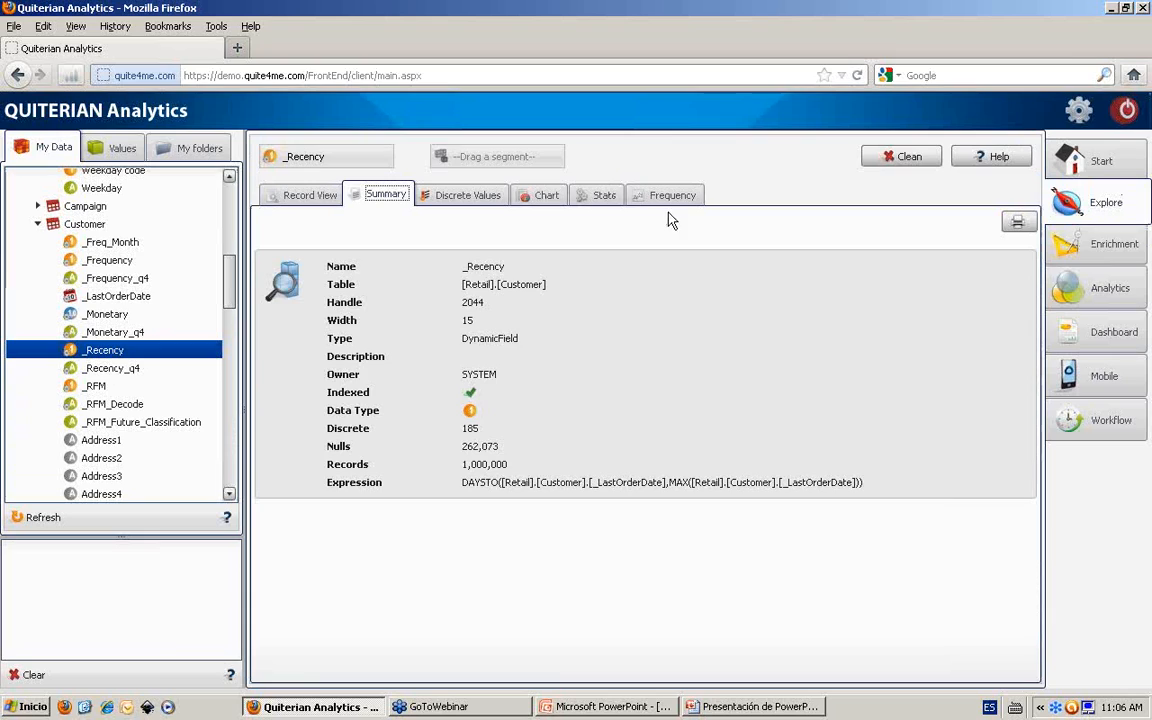
left_click(666, 195)
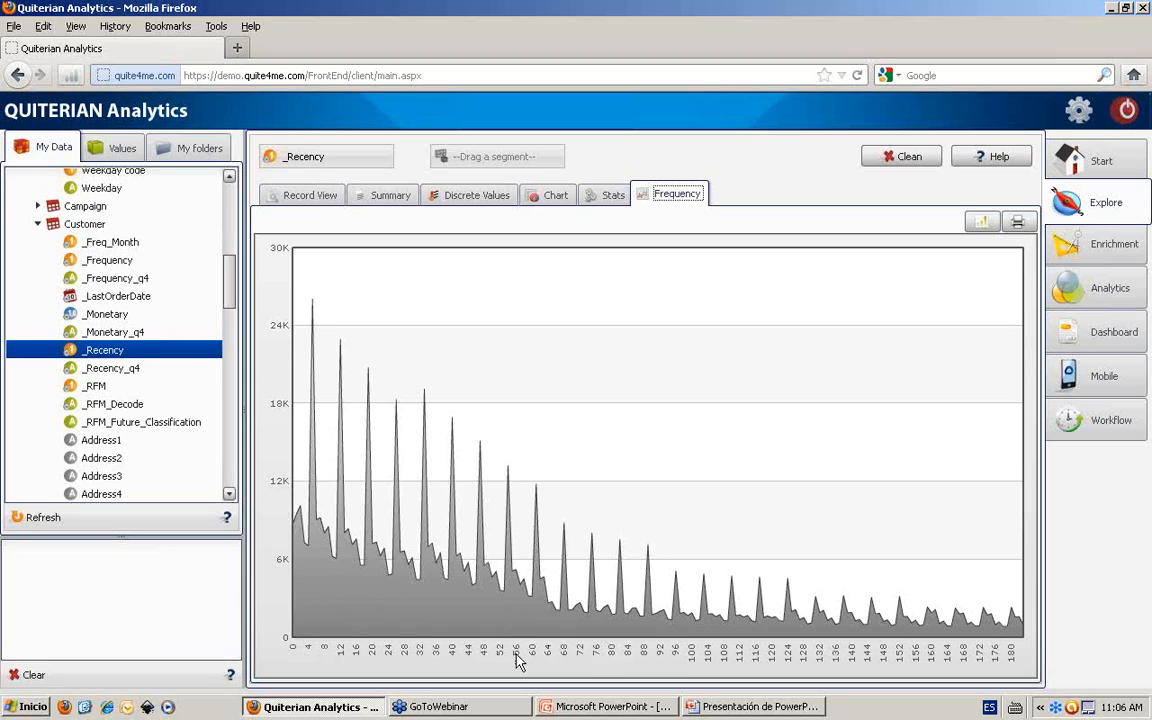
key("alt+Tab")
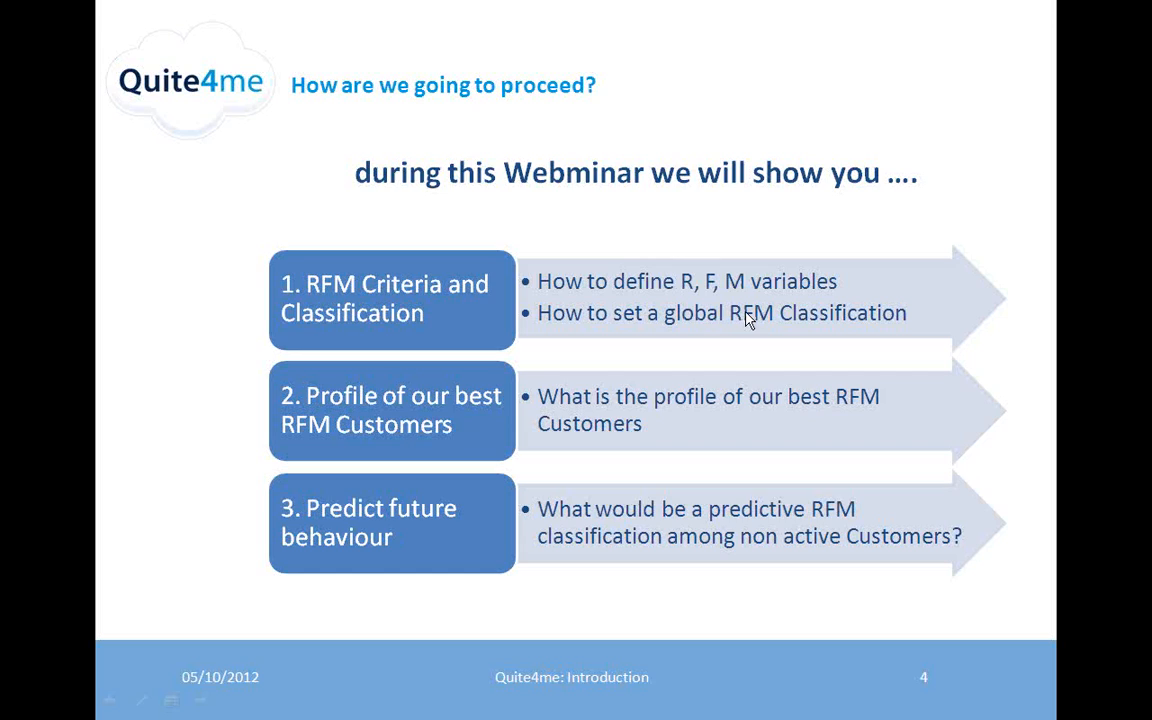
key("alt+Tab")
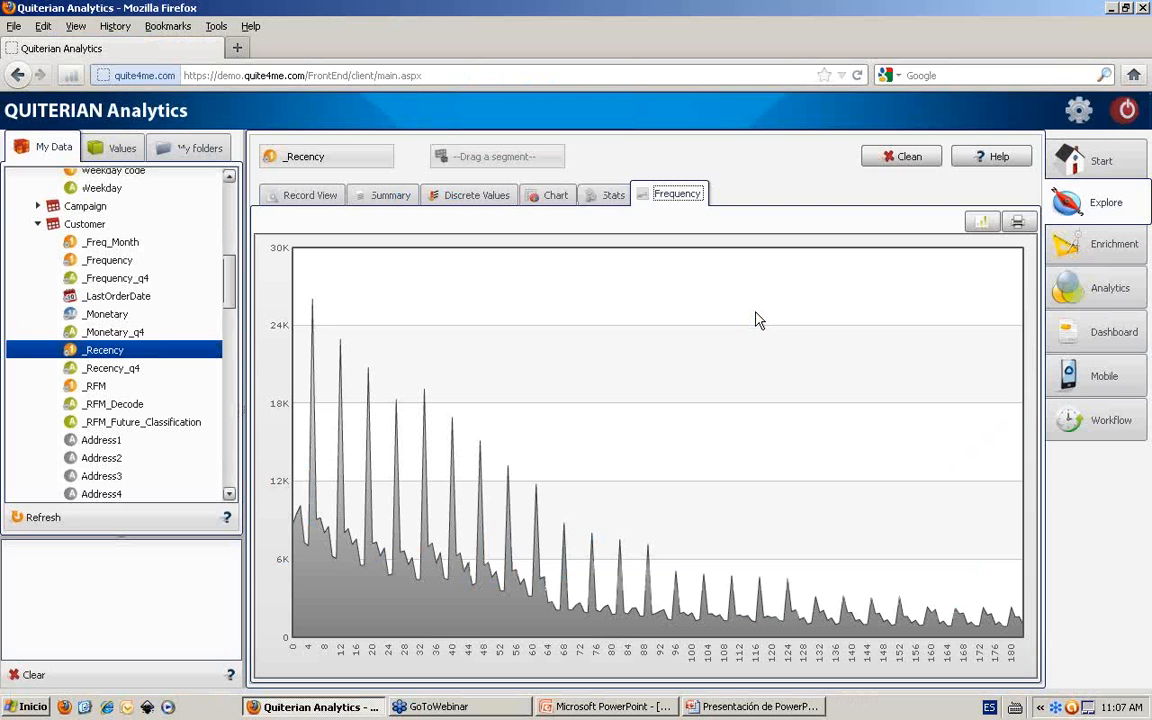
Open the Customer table's _Frequency_q4 decode to examine how frequency values are grouped, and close it unmodified
left_click(137, 265)
left_click(140, 279)
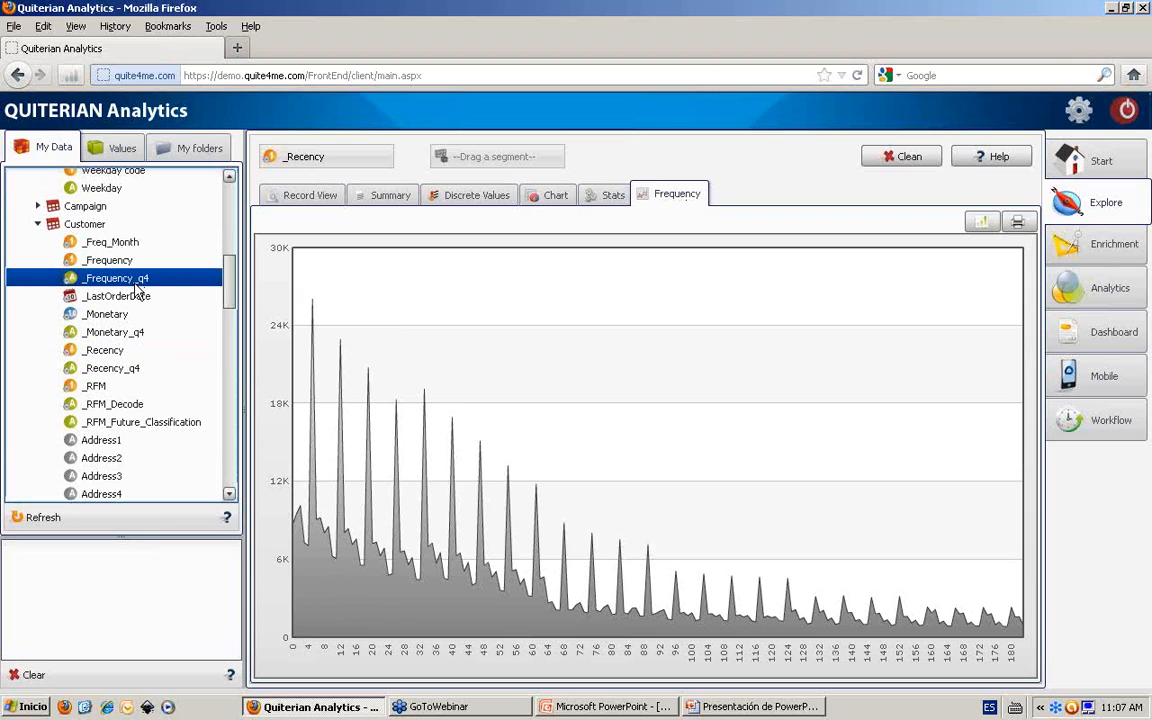
left_click(128, 332)
left_click(118, 367)
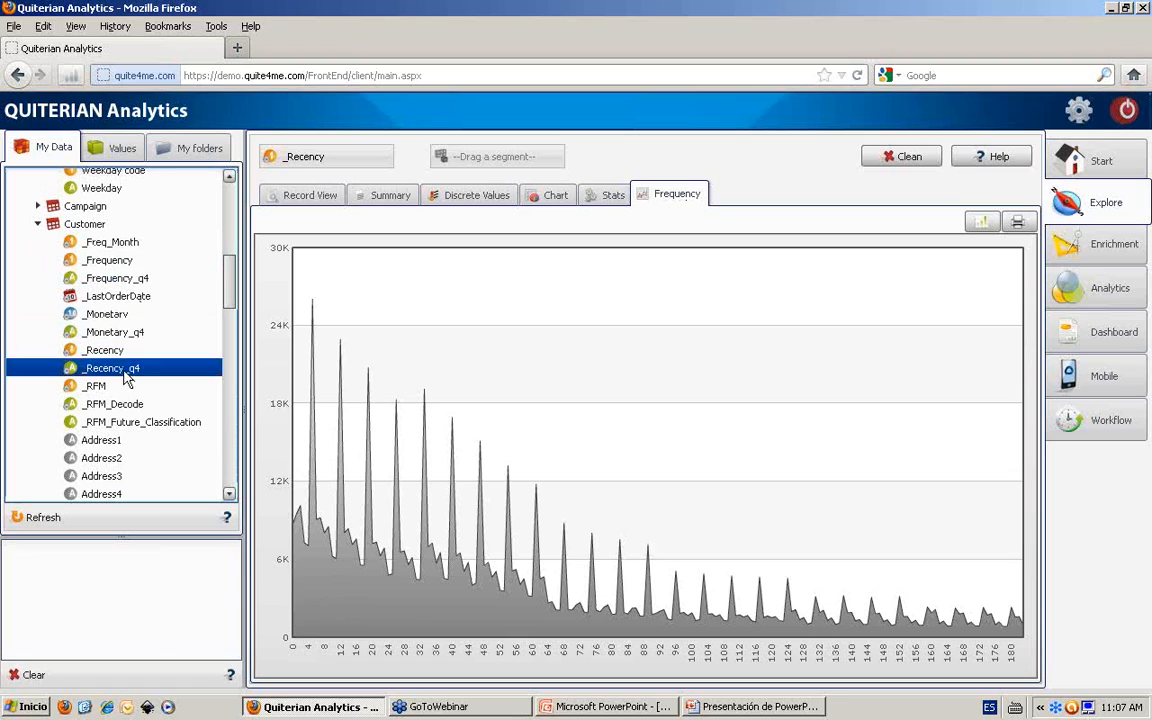
right_click(141, 283)
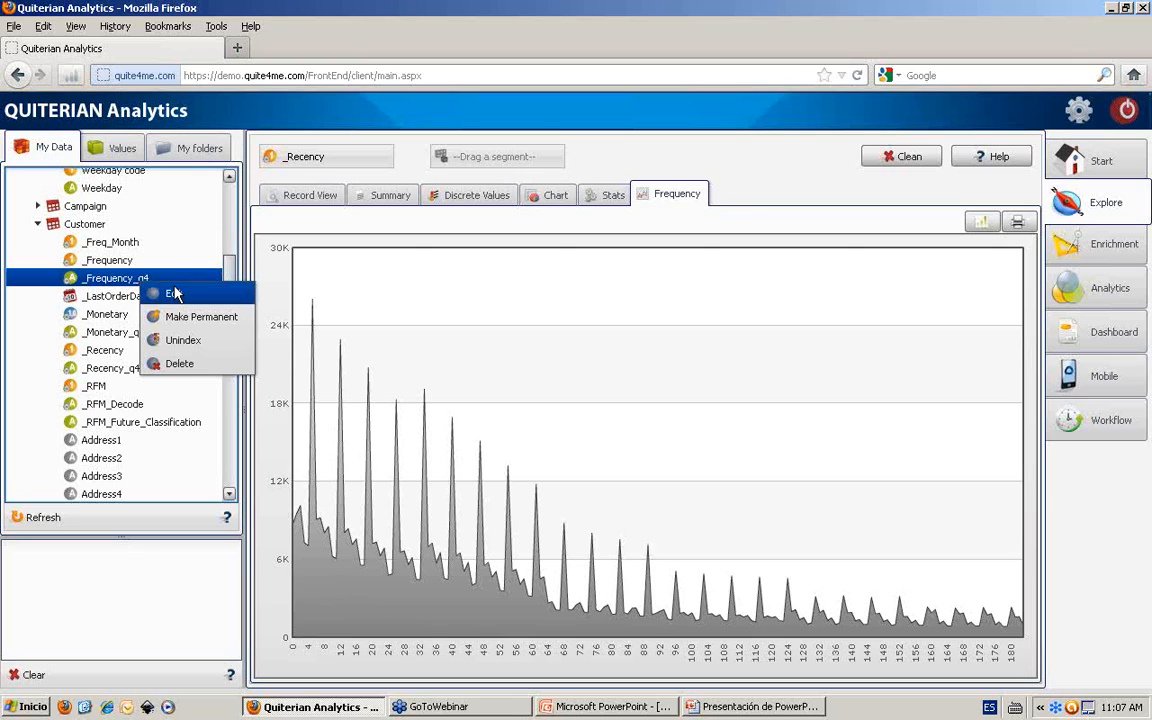
left_click(173, 293)
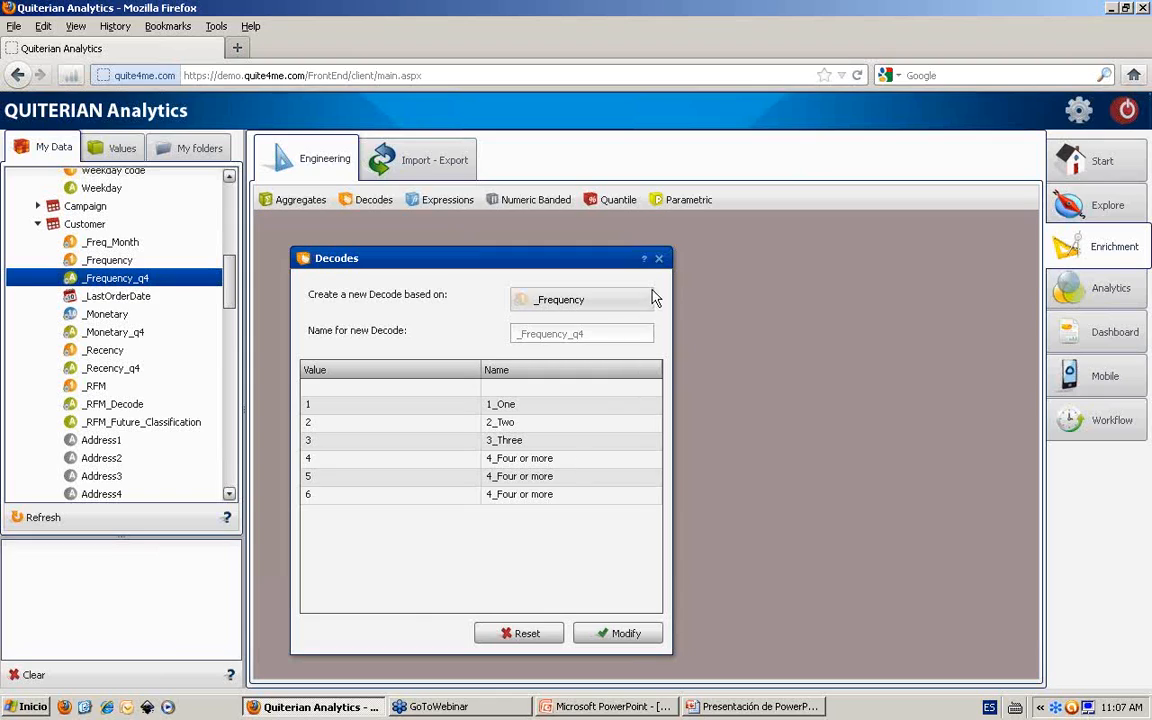
left_click(659, 258)
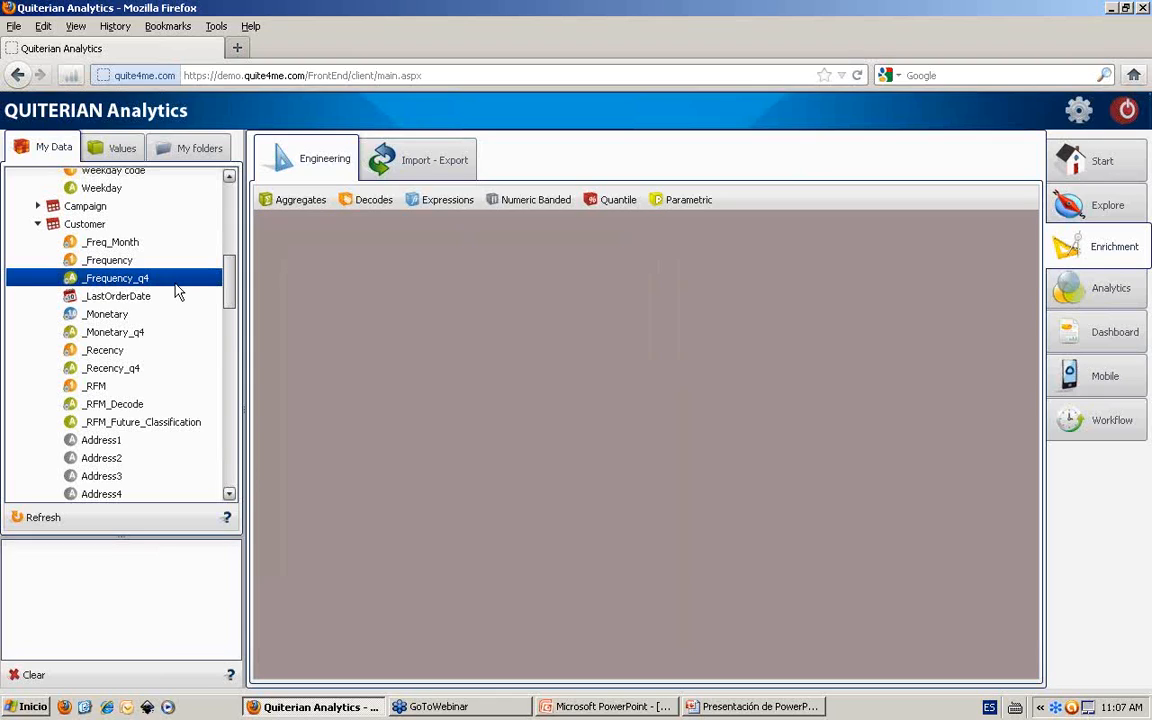
Open the Customer table's _Monetary_q4 quantile definition and examine the value ranges and counts of its quartiles
left_click(144, 330)
right_click(147, 334)
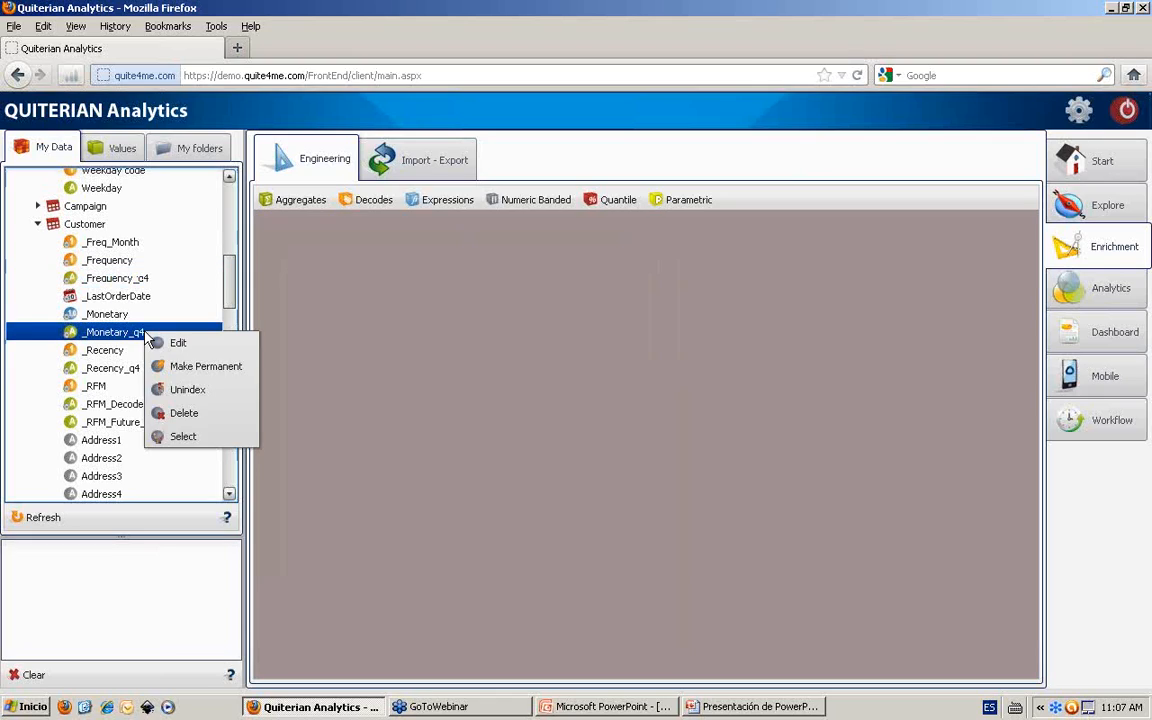
left_click(170, 342)
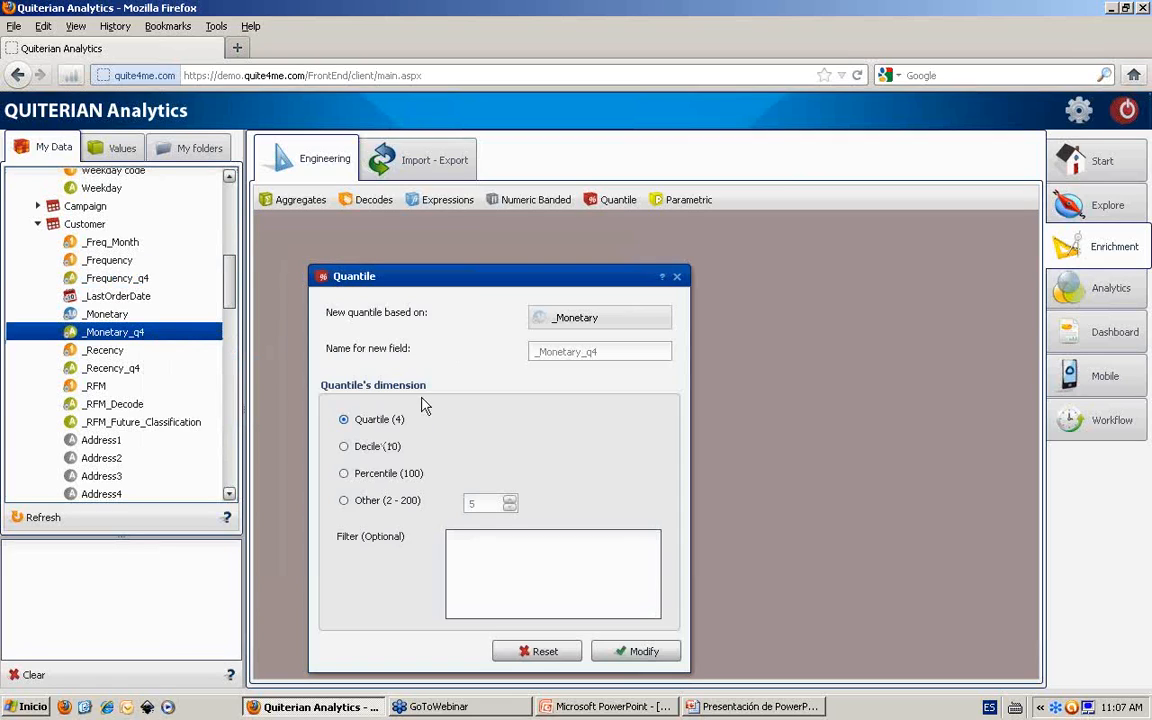
double_click(144, 333)
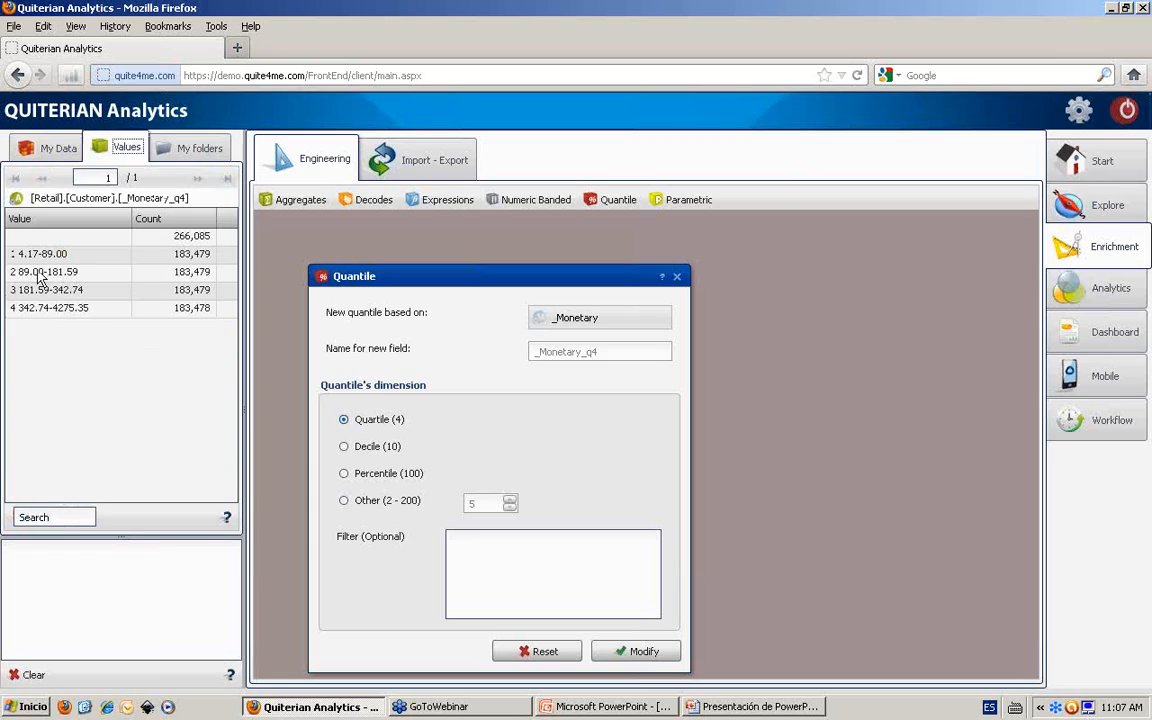
left_click(154, 253)
left_click(154, 272)
left_click(143, 308)
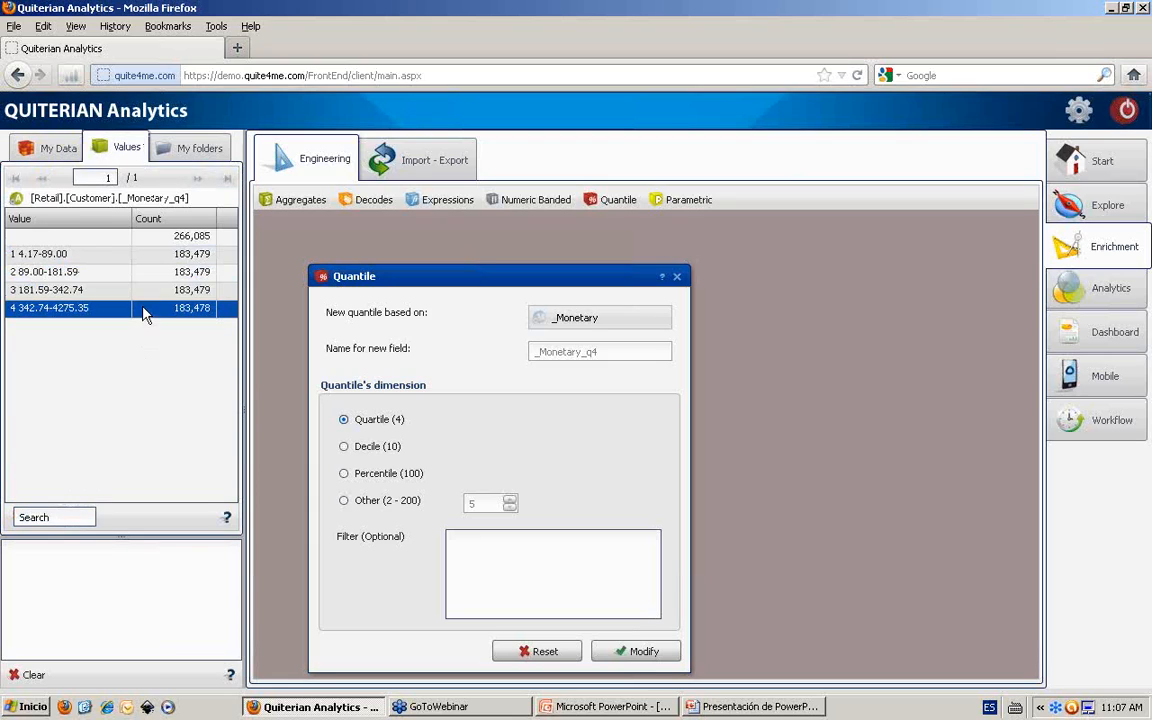
left_click(42, 146)
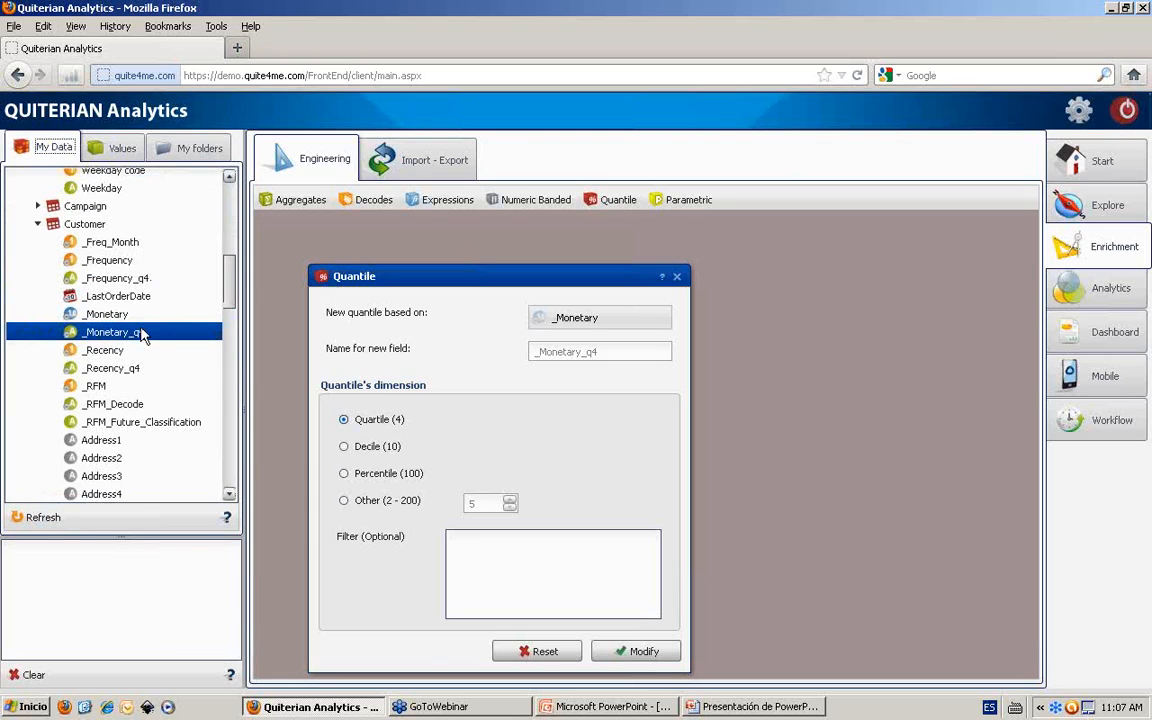
Examine the Customer table's _Recency_q4 quantile definition and its quartile values, and close the definition unmodified
left_click(118, 368)
right_click(127, 368)
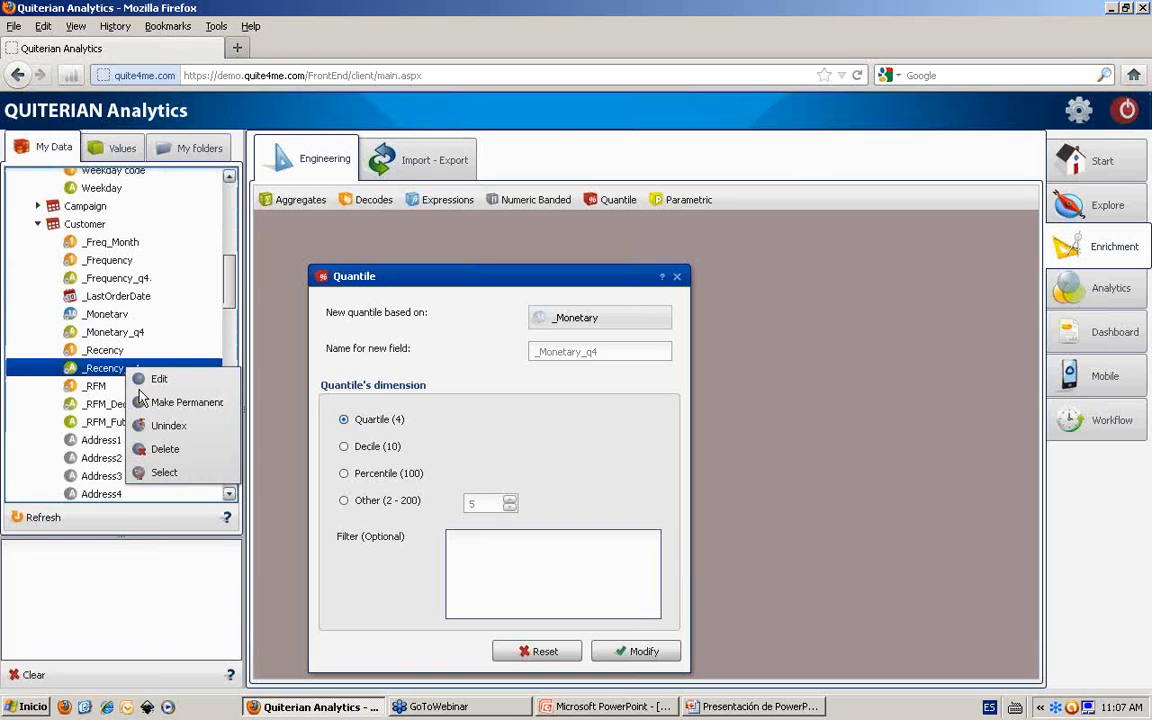
left_click(158, 378)
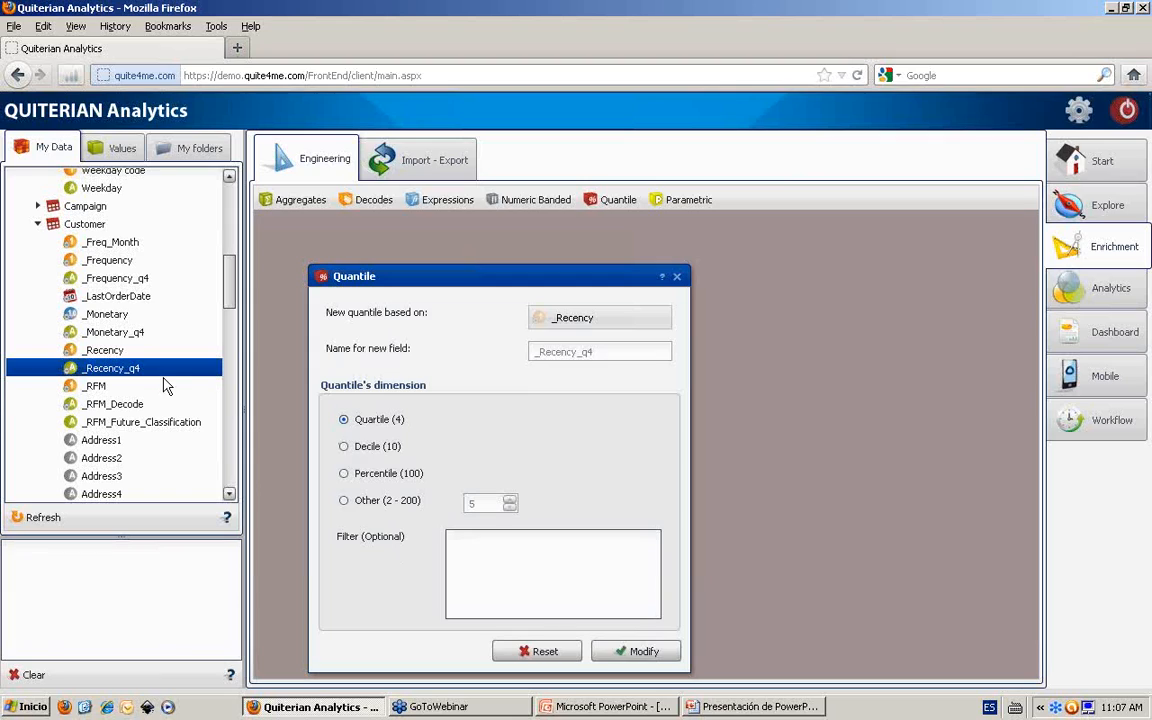
double_click(157, 372)
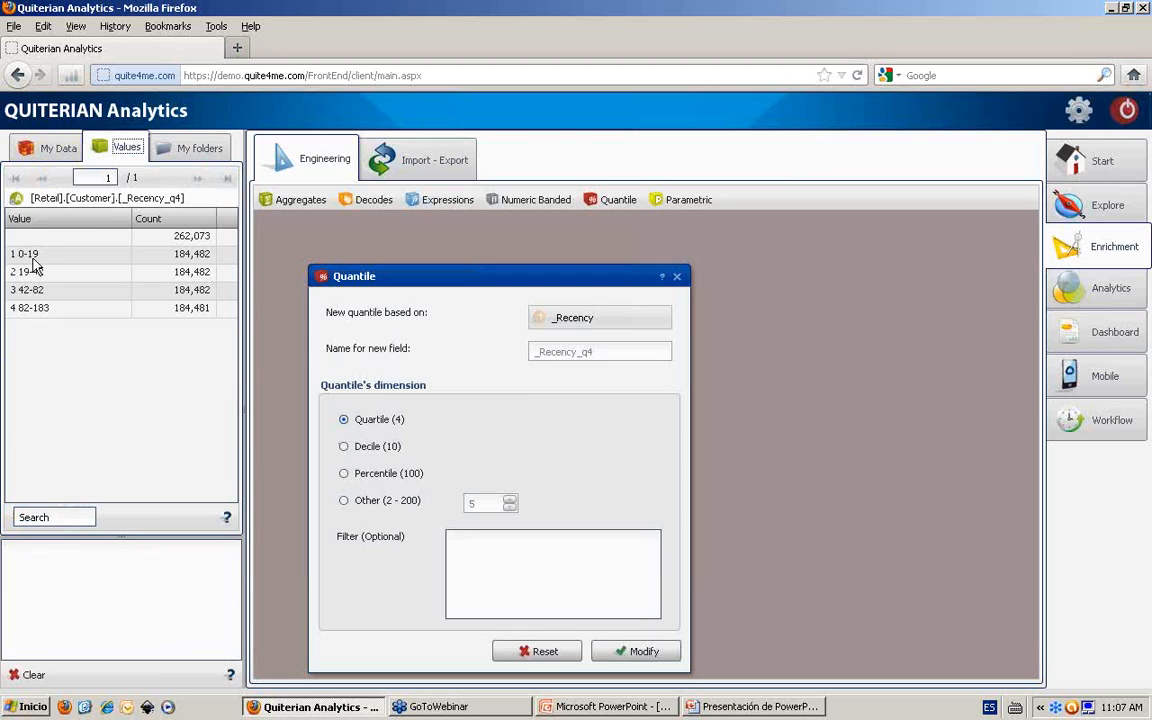
left_click(40, 146)
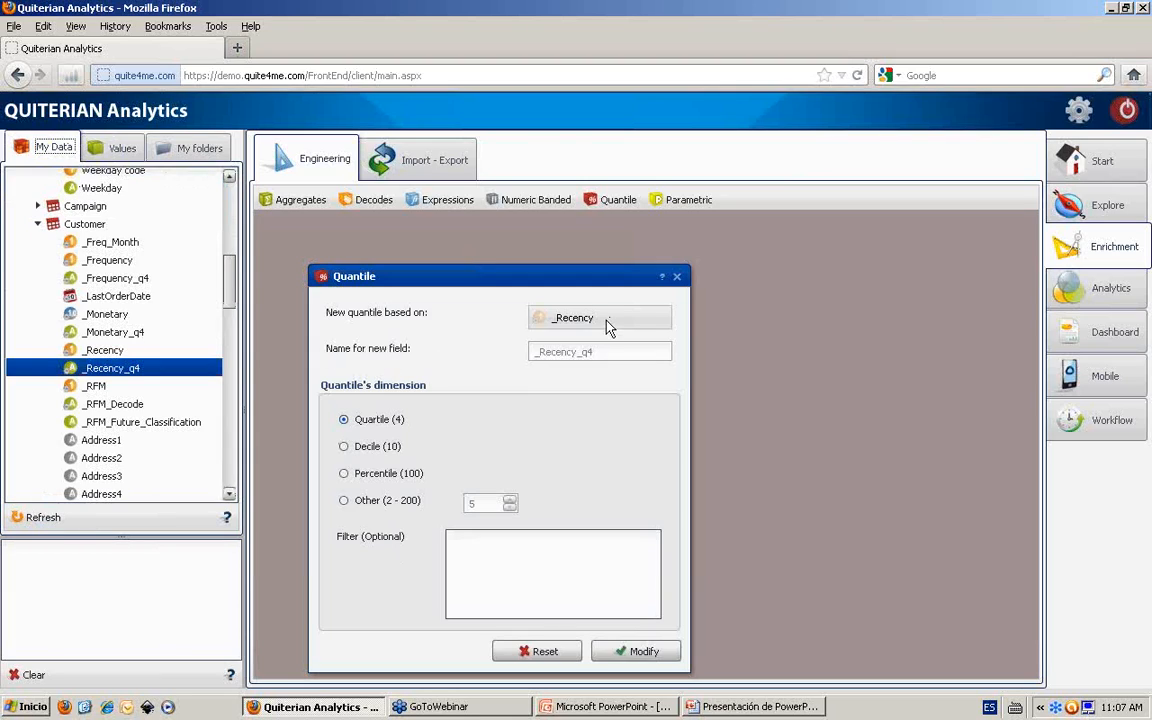
left_click(676, 279)
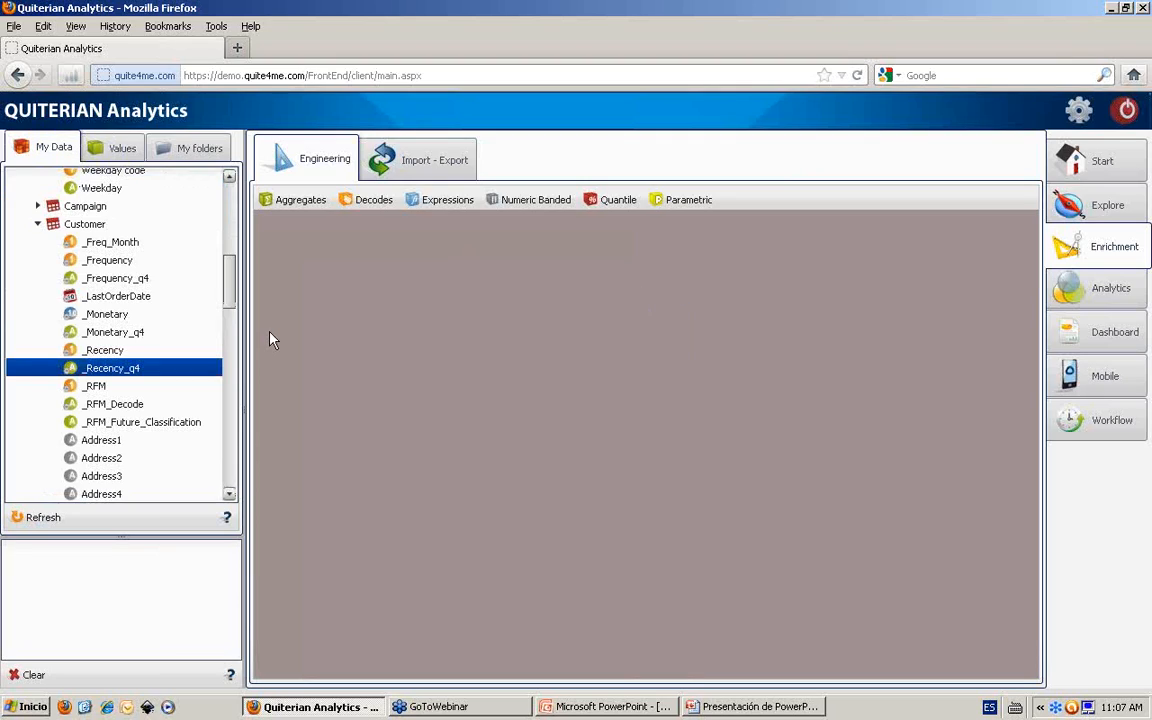
Open the Customer table's _RFM expression to examine how it combines the frequency, monetary and recency quartiles, and close it
left_click(95, 386)
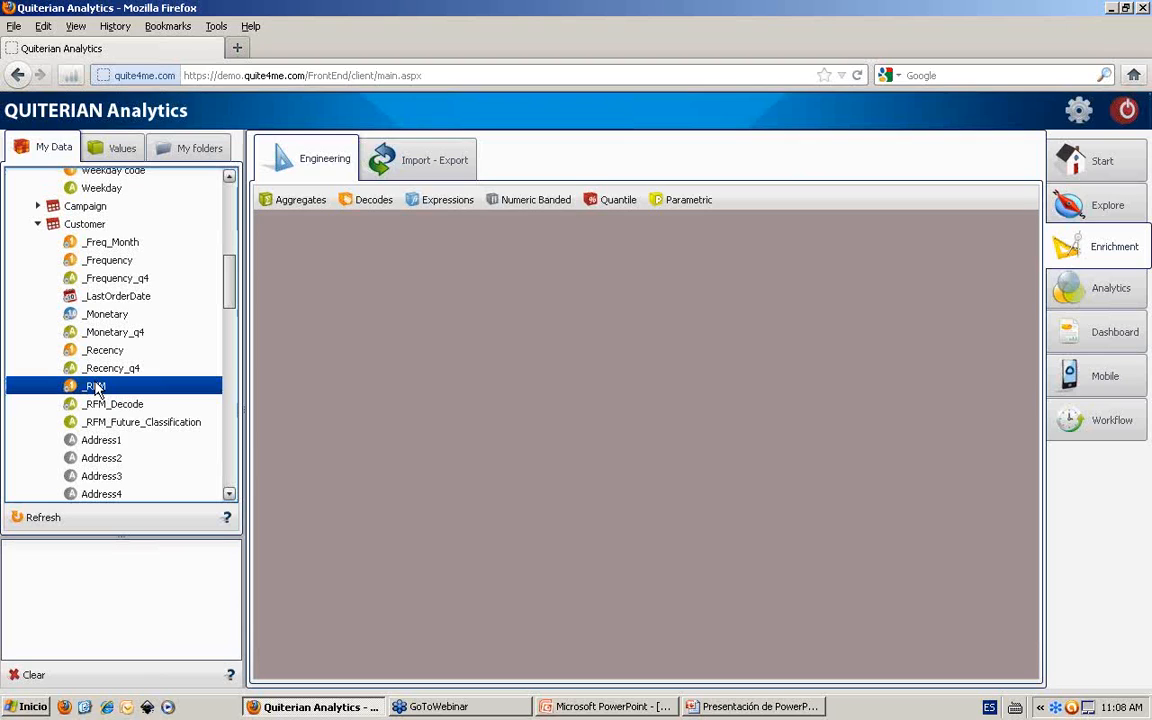
right_click(95, 386)
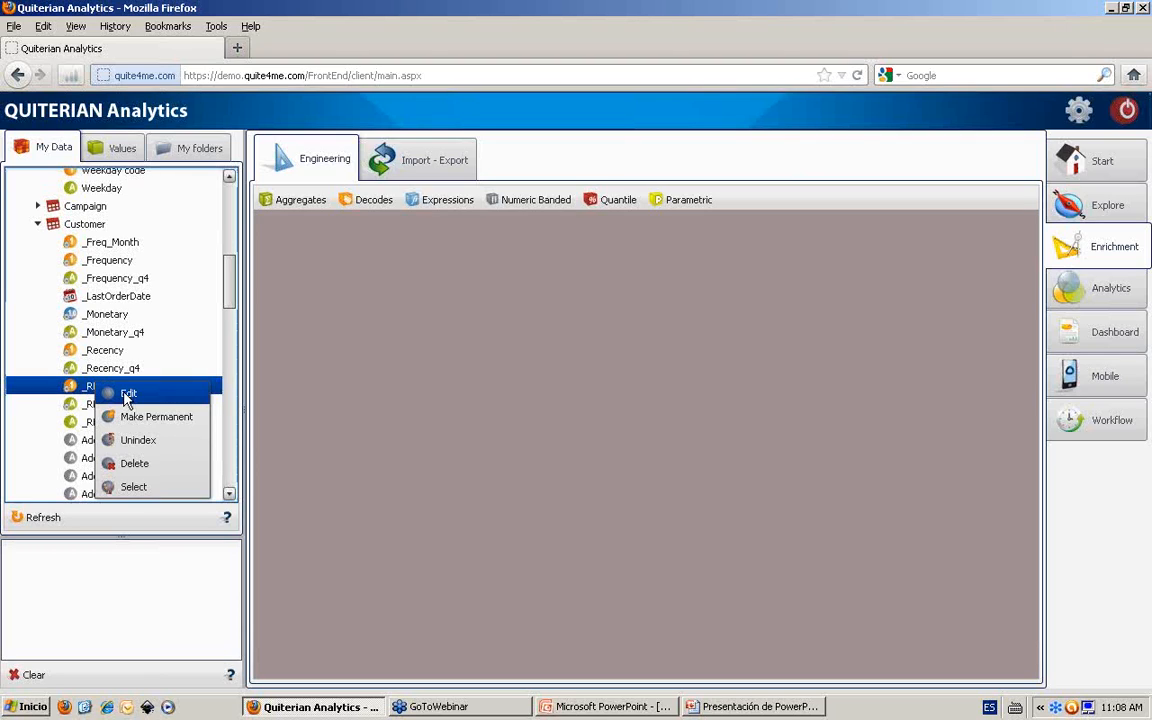
left_click(110, 392)
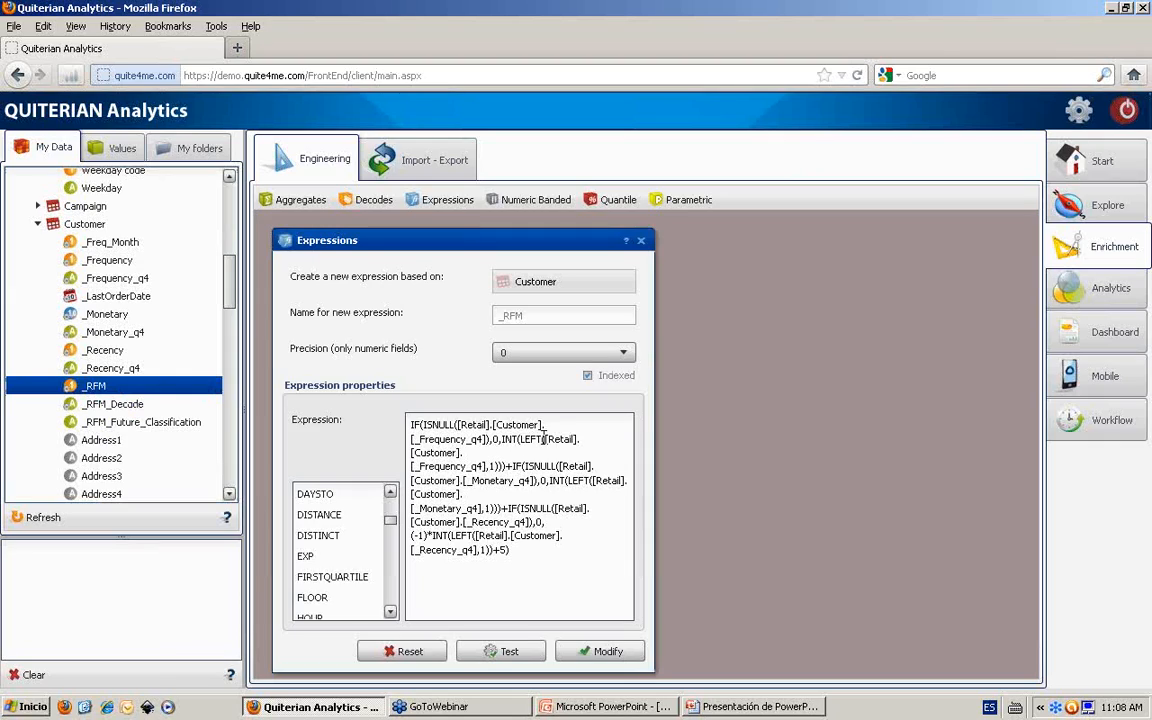
left_click(641, 241)
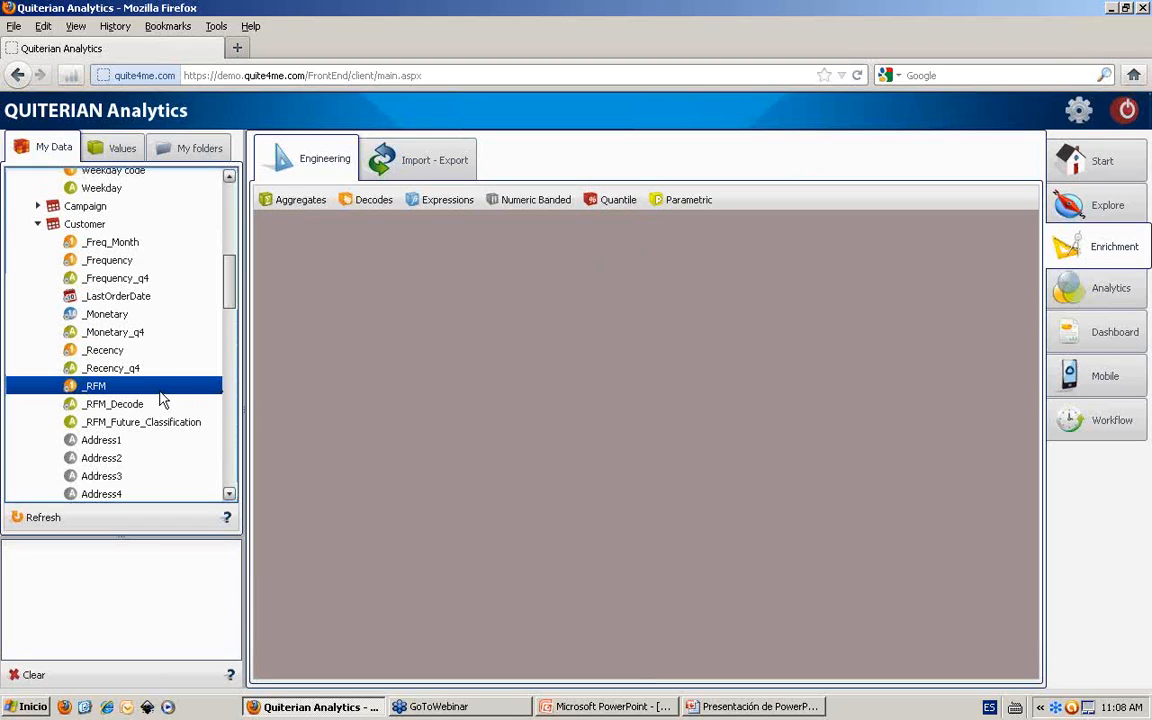
List the discrete values and counts of the Customer table's _RFM variable and select value 0
left_click(122, 148)
left_click(100, 220)
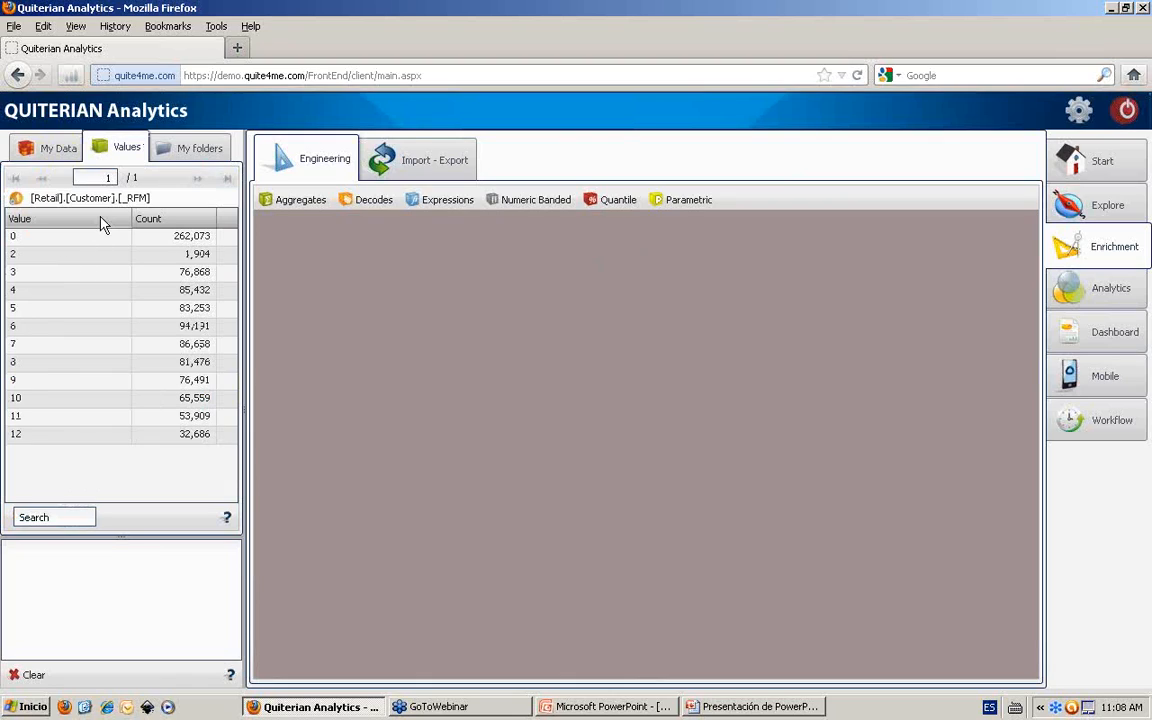
left_click(86, 237)
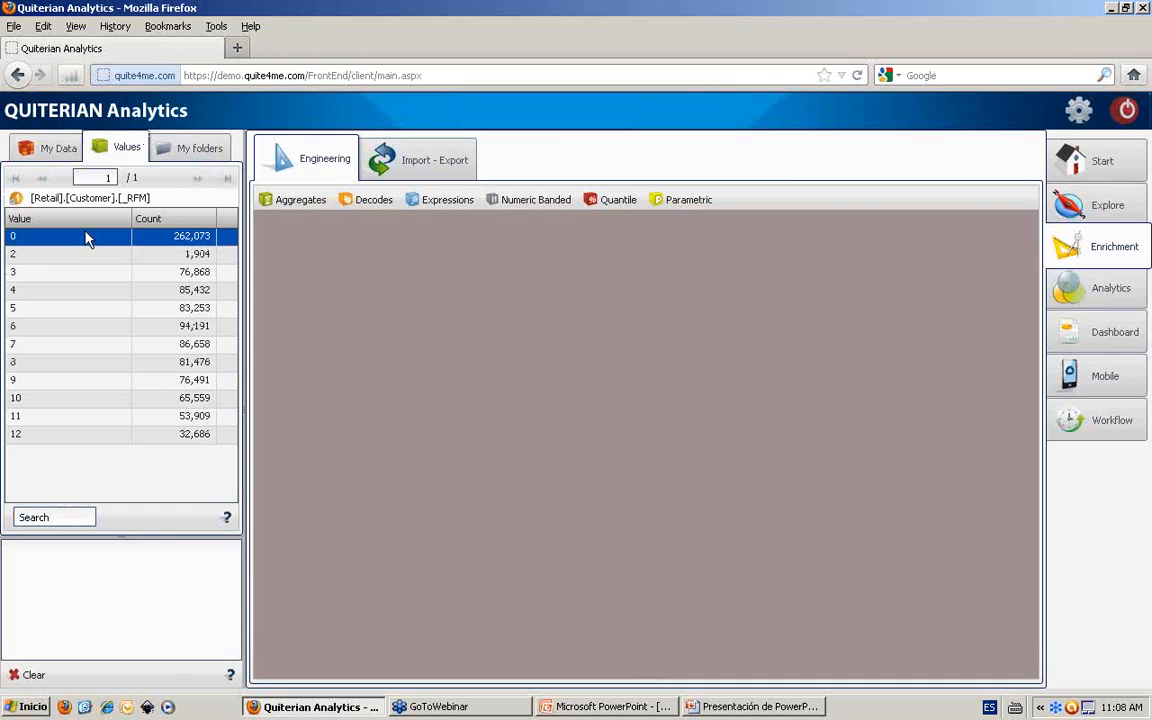
Explore the Customer table's _RFM distribution by frequency, discrete values and chart, and sort the discrete values in ascending order by value
left_click(1100, 207)
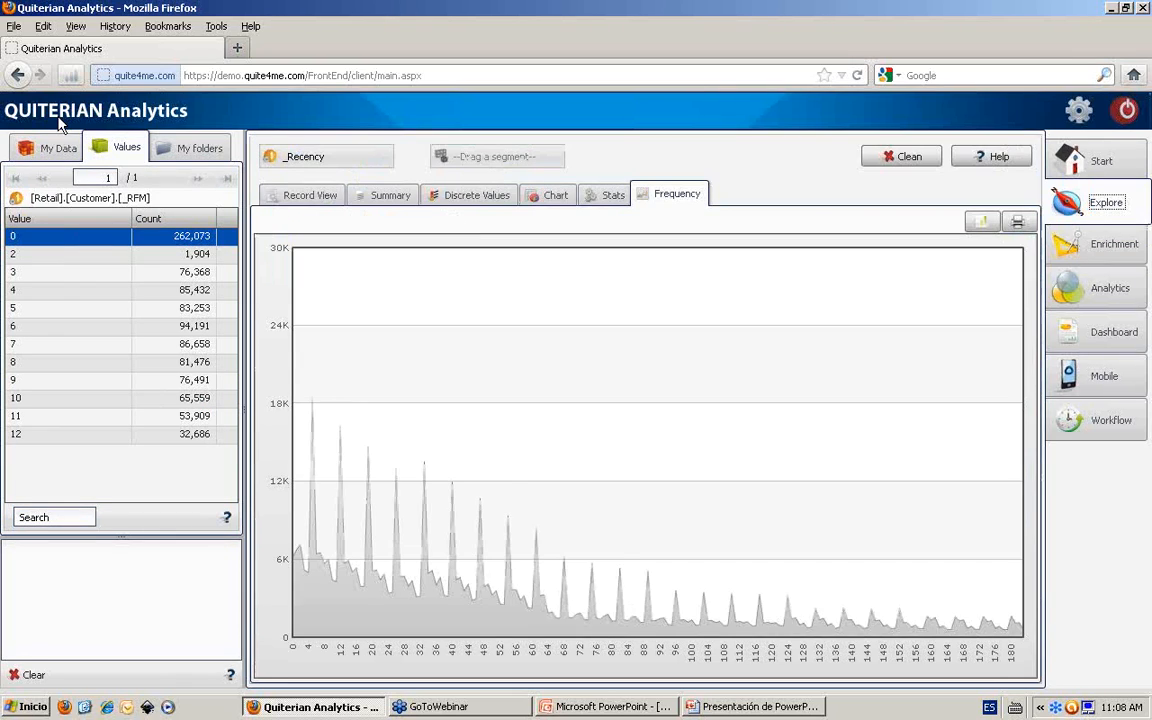
left_click(45, 148)
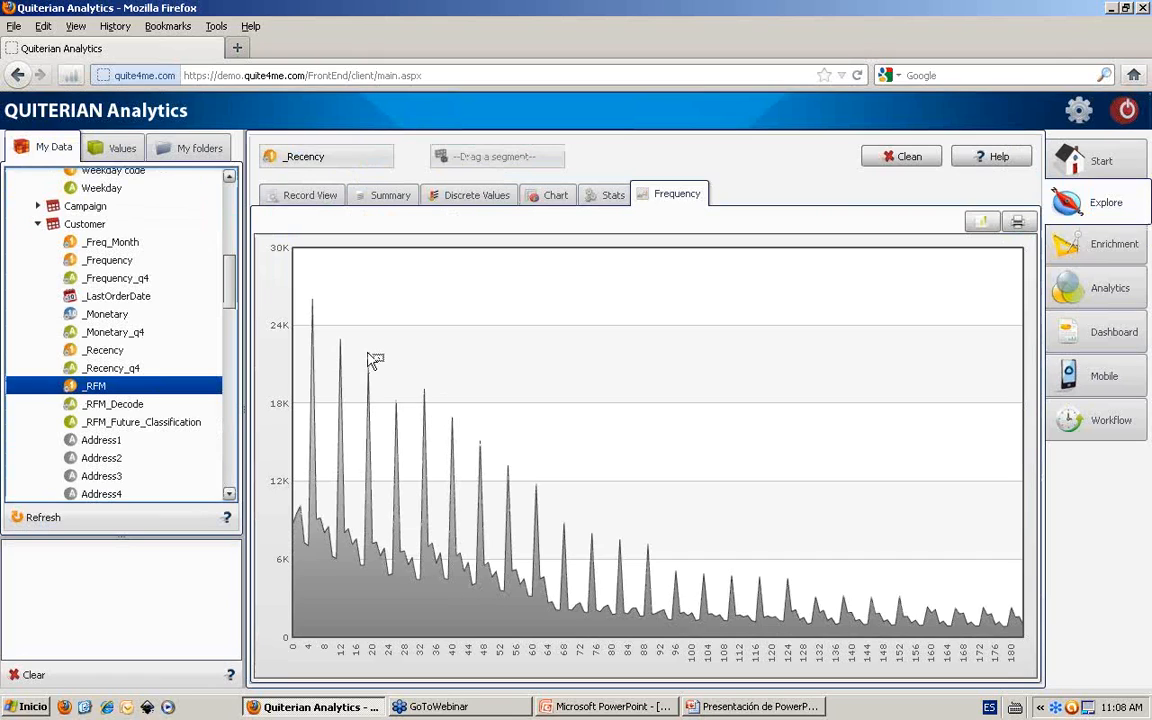
left_click_drag(375, 360, 368, 360)
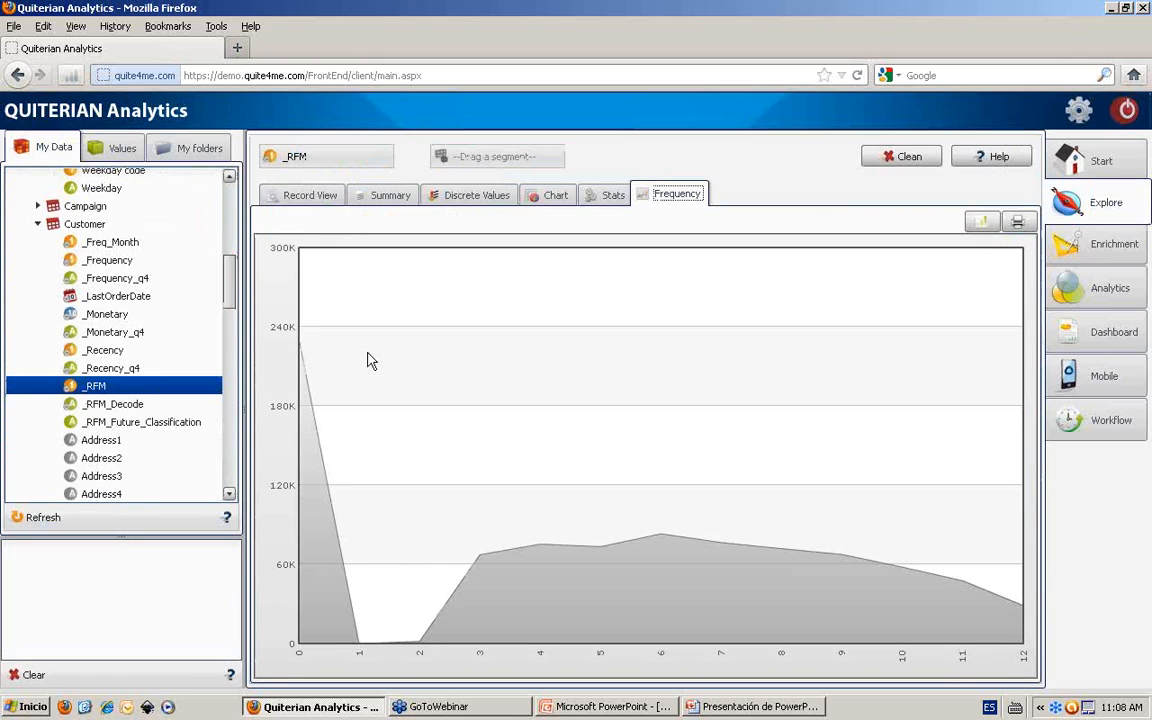
left_click(466, 198)
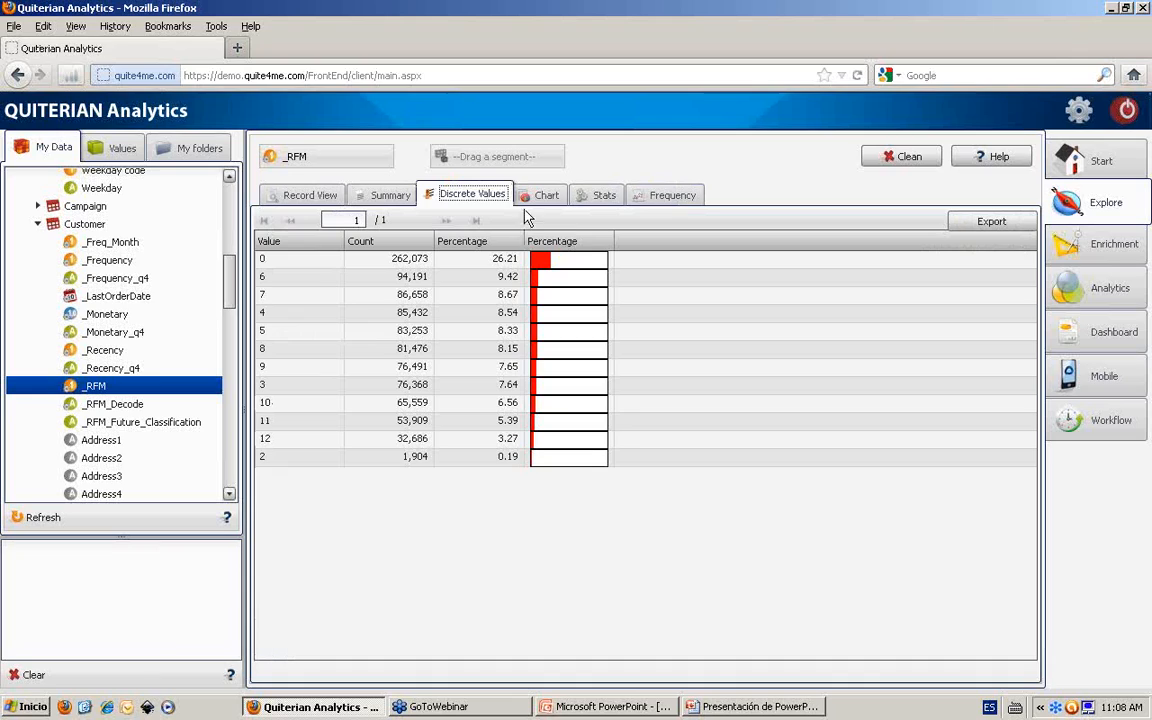
left_click(547, 197)
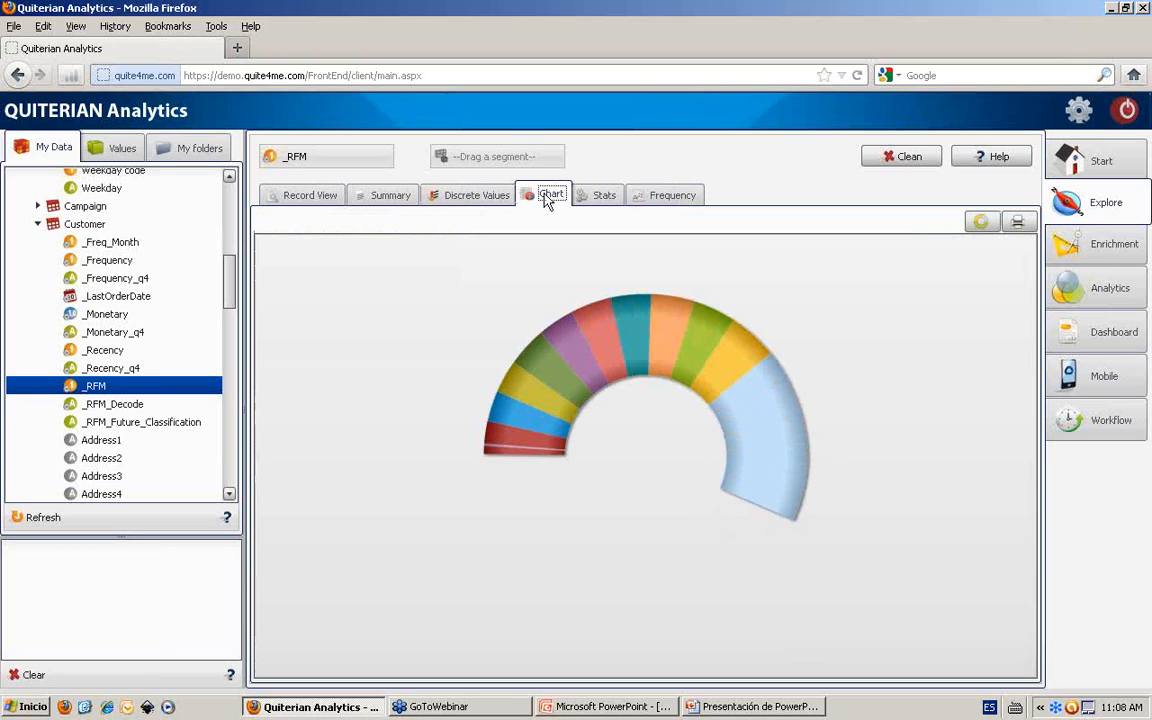
mouse_move(737, 405)
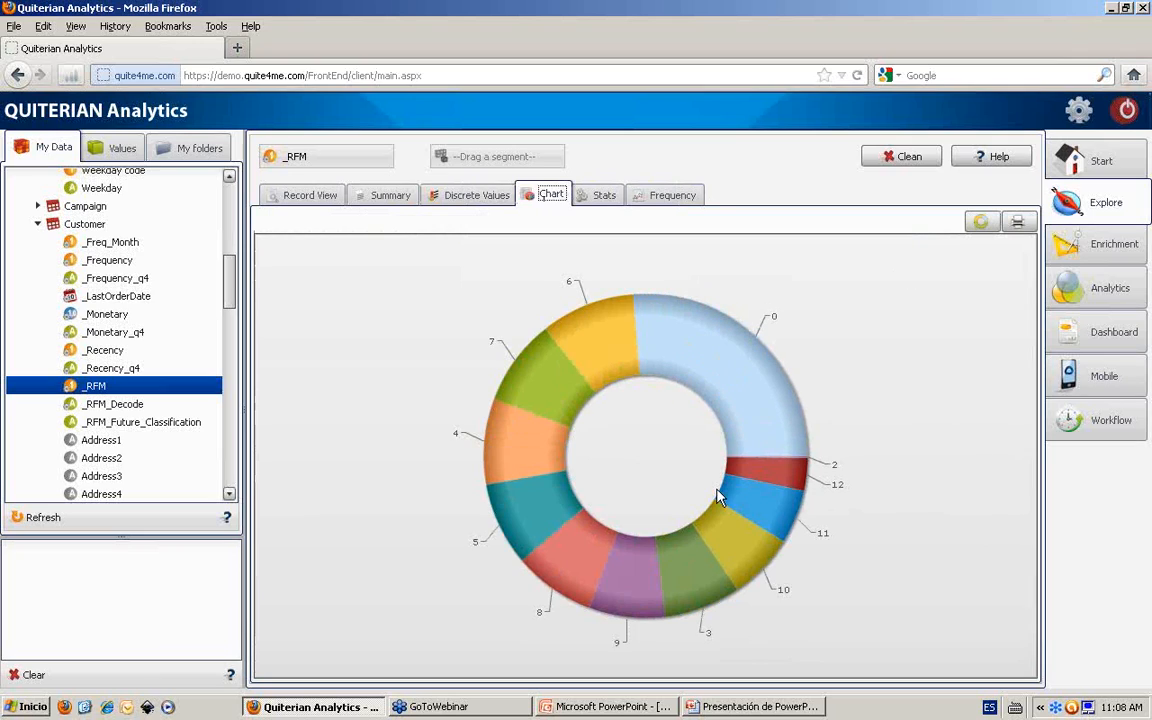
mouse_move(789, 503)
left_click(468, 196)
left_click(337, 243)
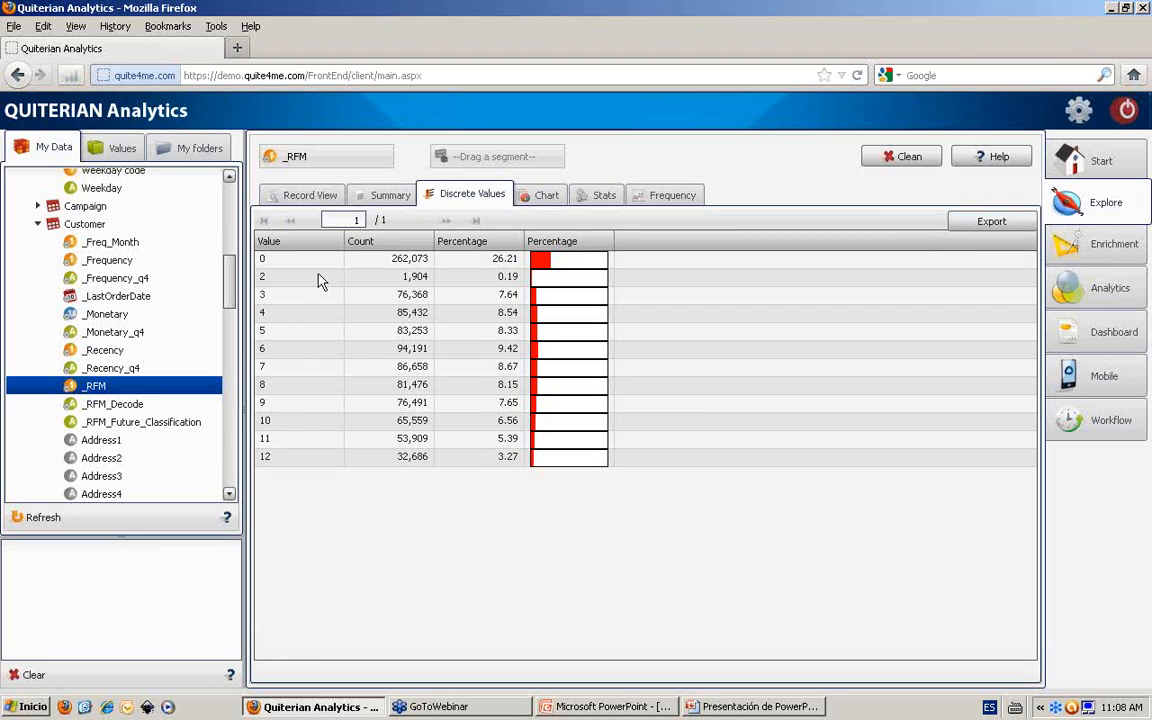
Open the Customer table's _RFM_Decode definition, examine how RFM values are grouped into No, Low, Mid and High classes, and close it unmodified
left_click(140, 404)
right_click(134, 410)
left_click(167, 422)
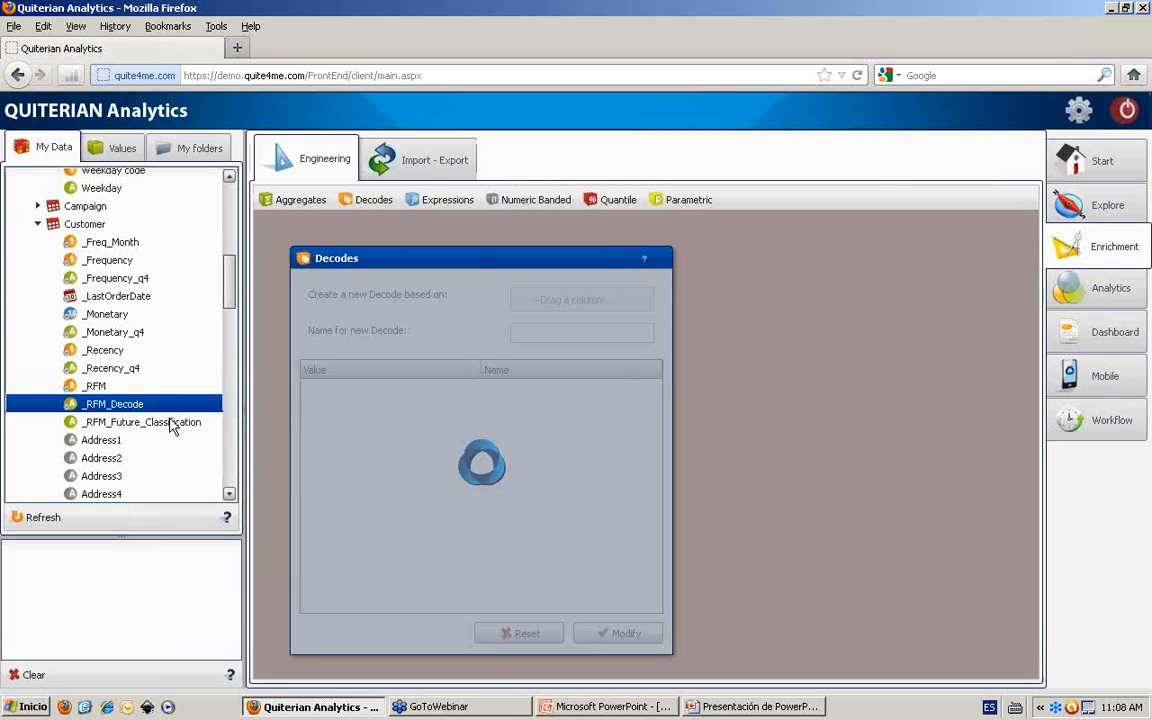
left_click(500, 404)
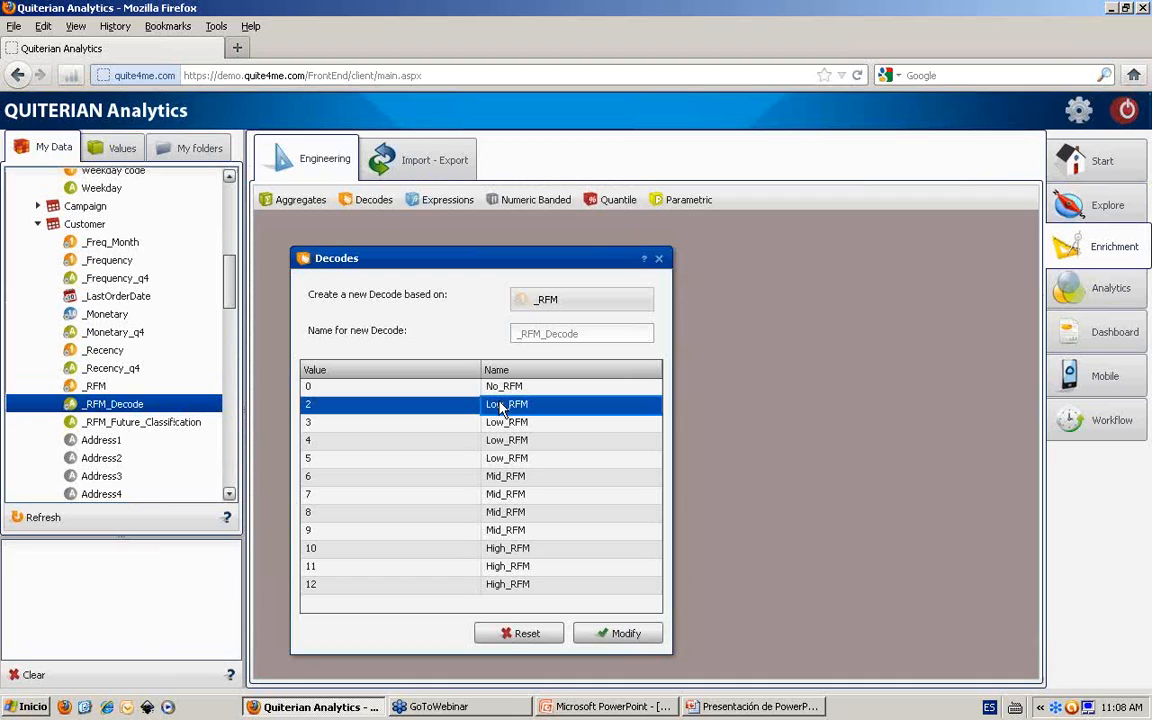
left_click(496, 458)
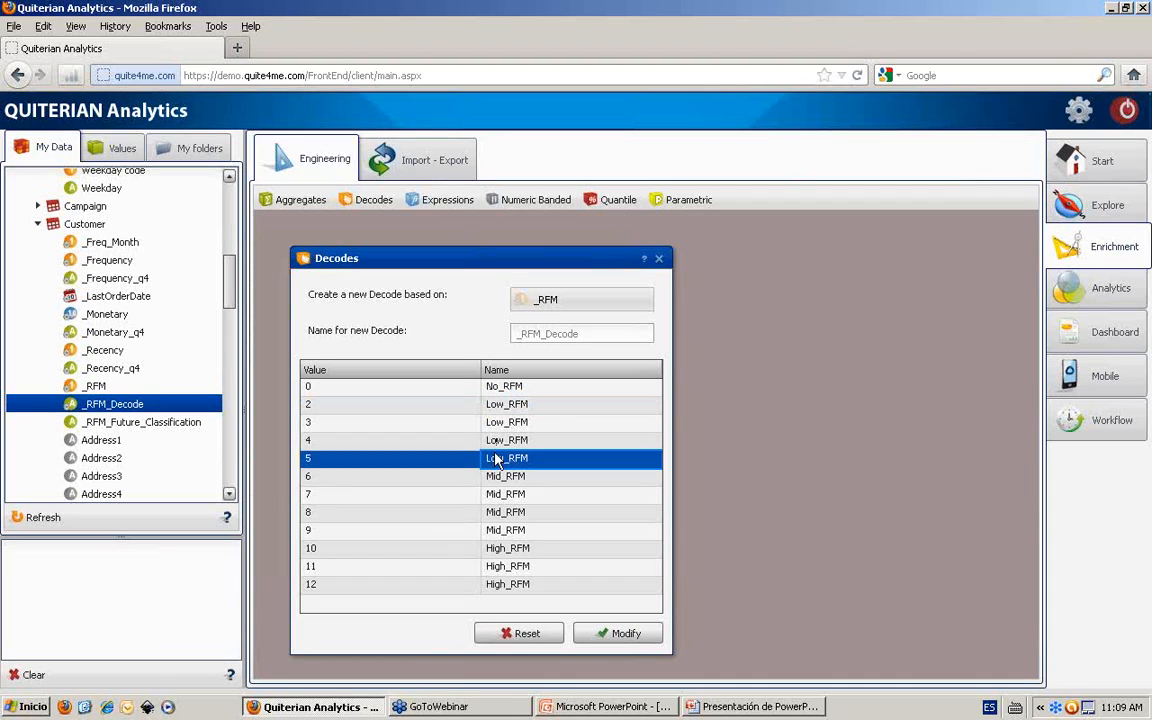
left_click(496, 476)
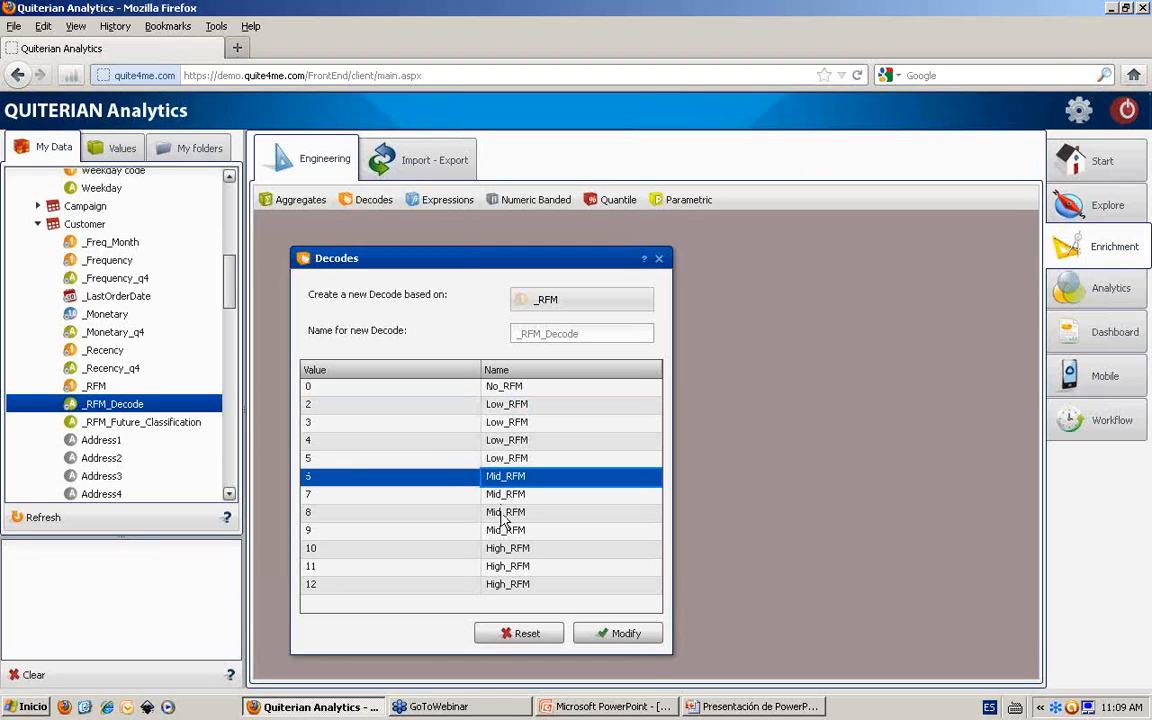
left_click(500, 512)
left_click(503, 531)
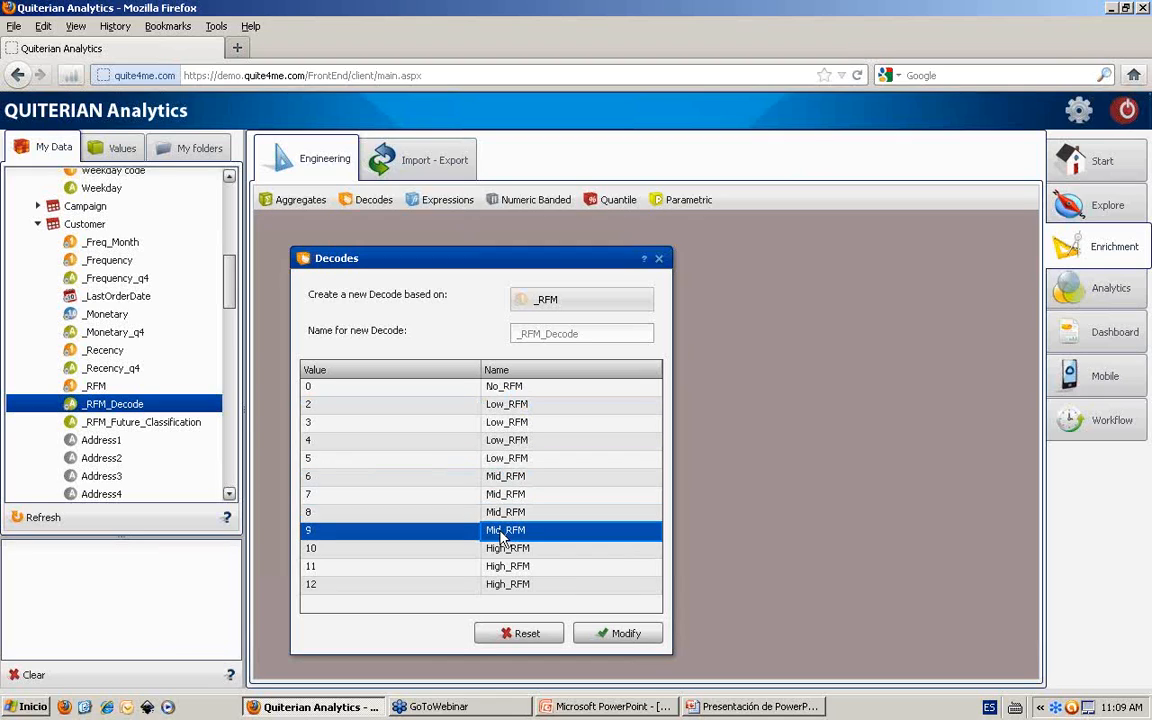
left_click(503, 550)
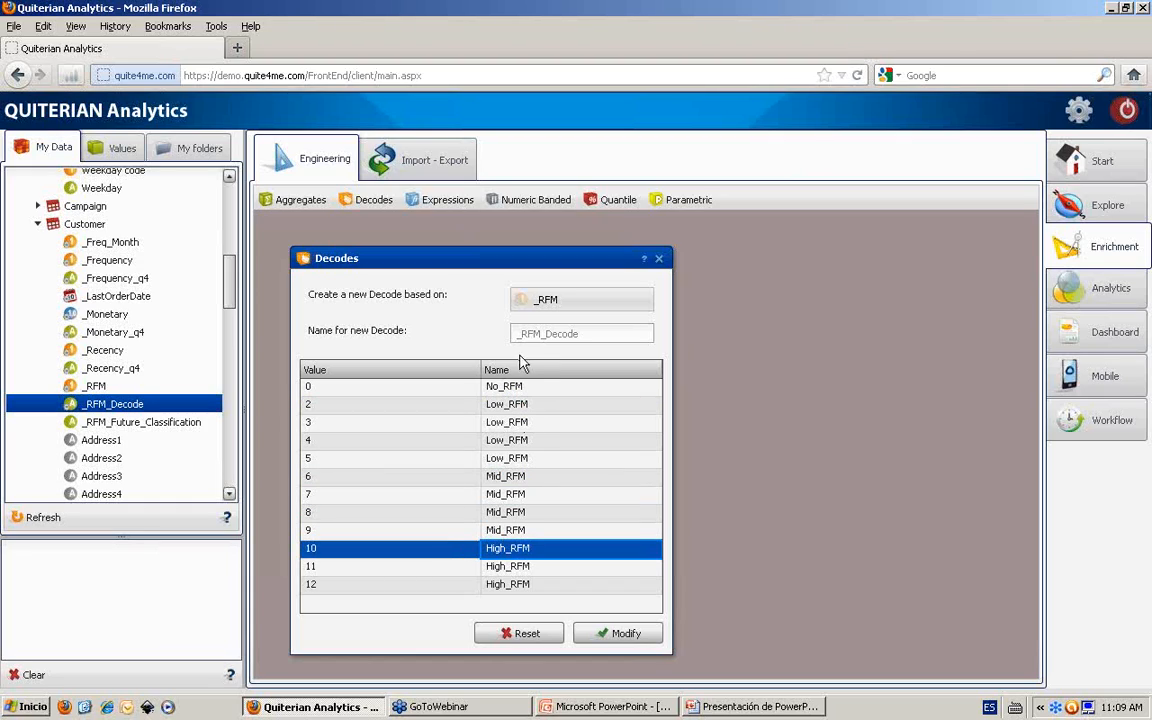
left_click(517, 387)
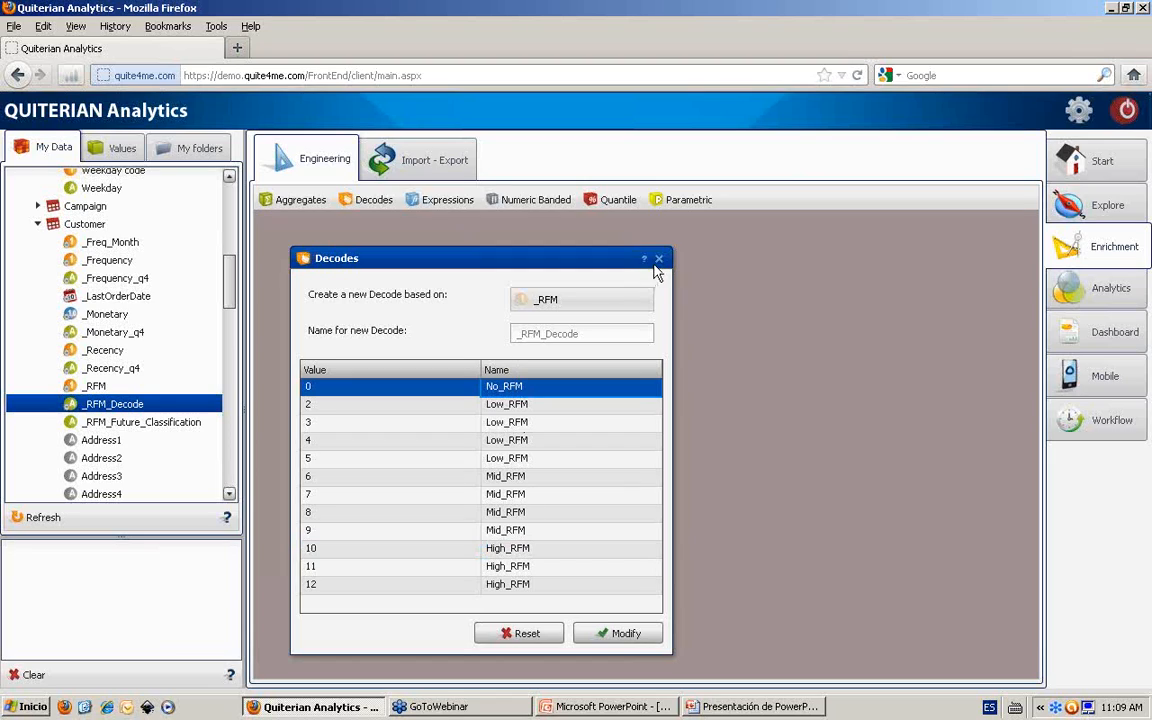
Explore the distribution of _RFM_Decode and display it as a pie chart
left_click(1106, 200)
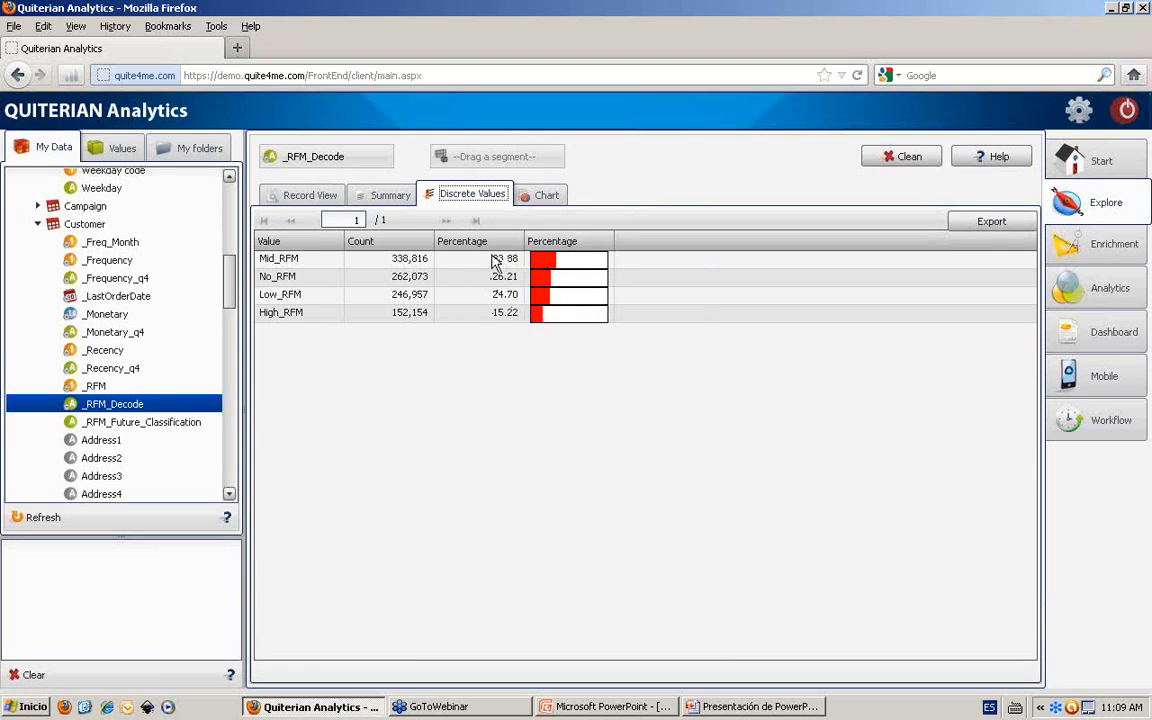
left_click(553, 196)
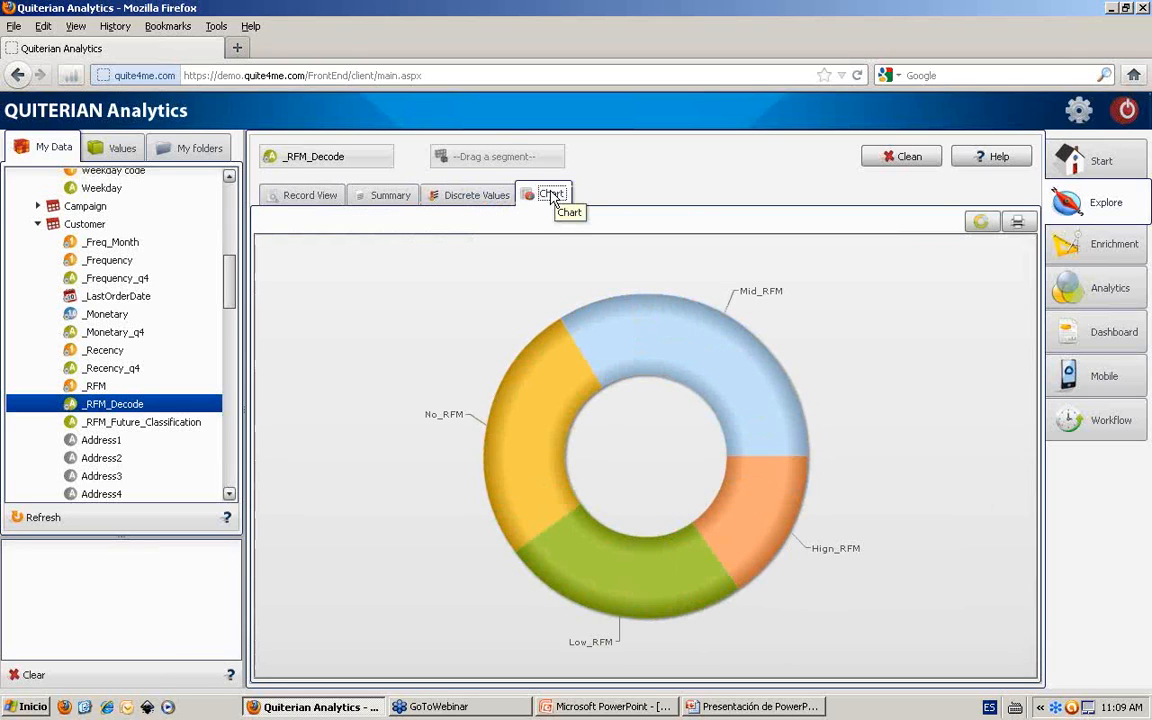
left_click(980, 223)
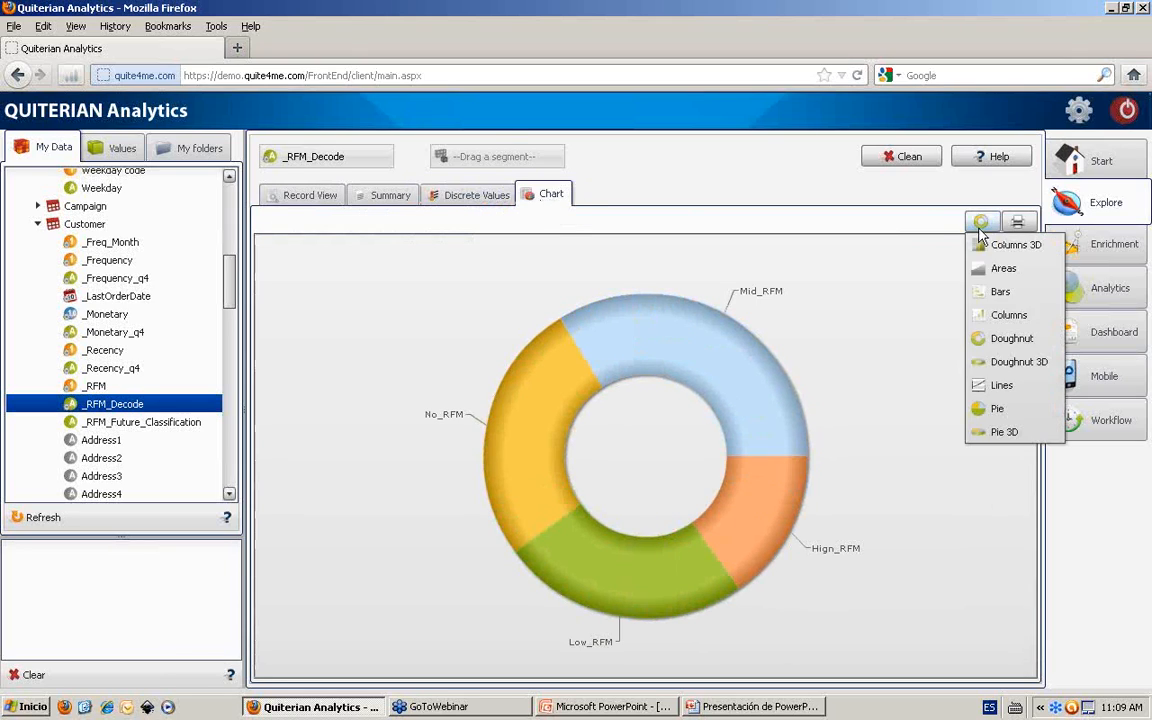
left_click(997, 410)
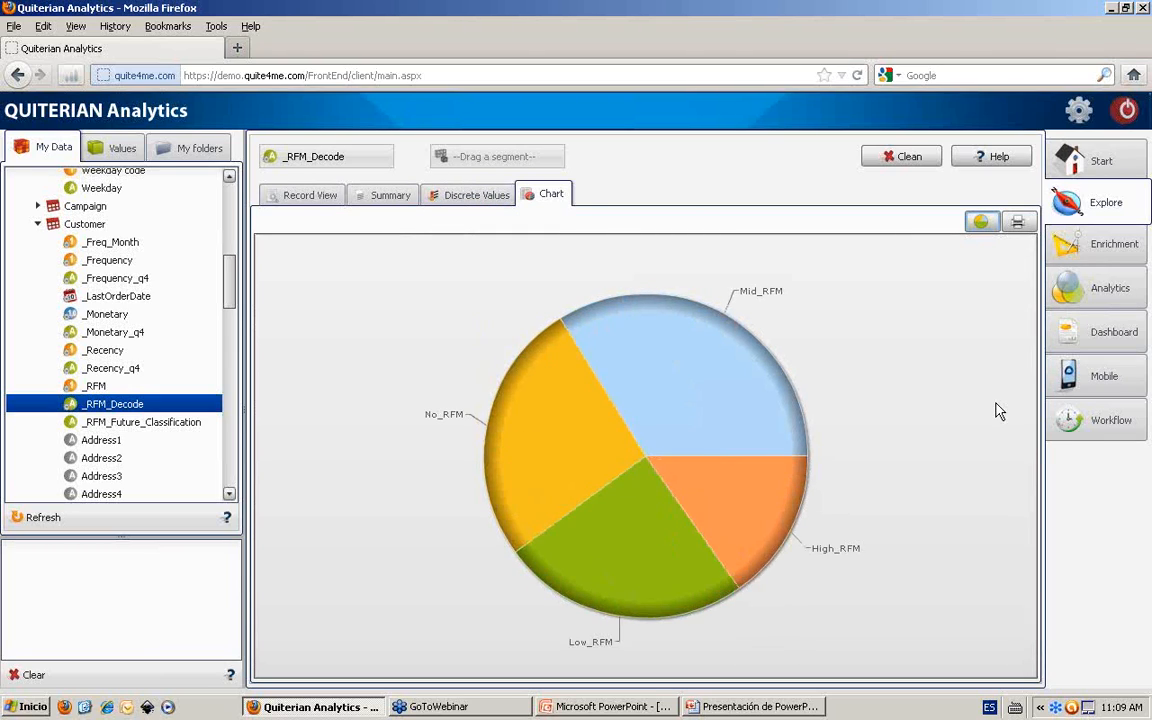
Create a segment from the No_RFM slice of the pie chart and rename it "Non active customers"
mouse_move(615, 475)
left_click_drag(585, 478, 80, 560)
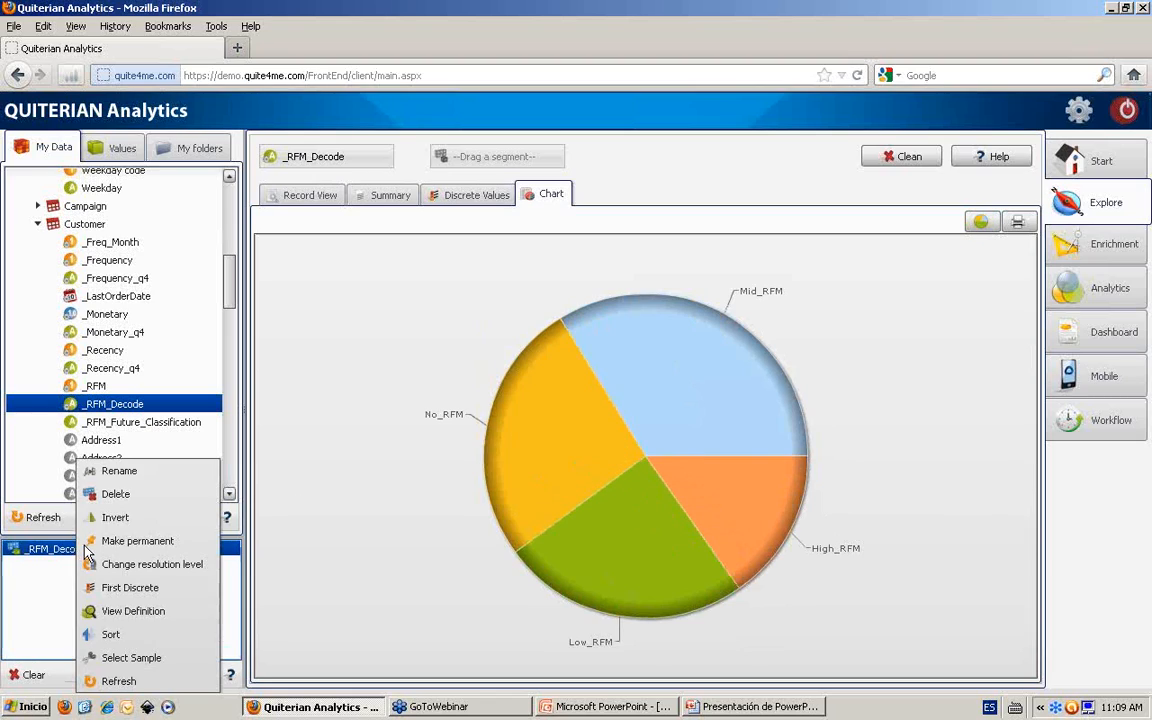
left_click(110, 470)
type("nON")
key("BackSpace")
key("BackSpace")
key("BackSpace")
key("BackSpace")
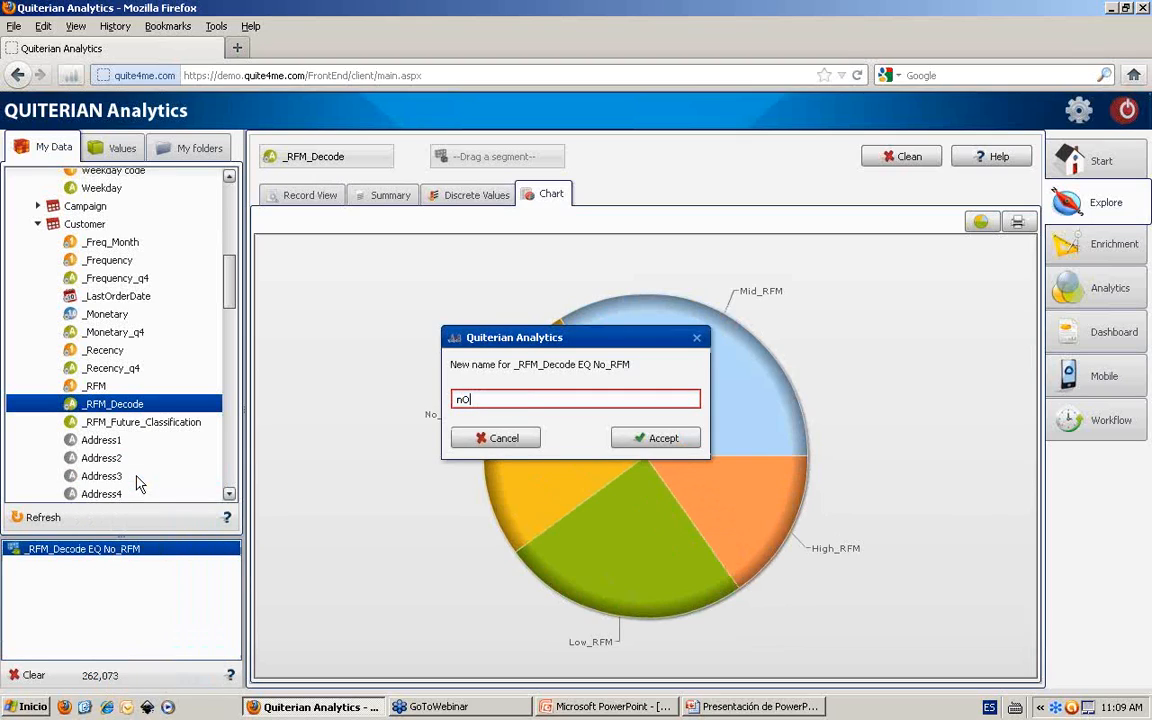
type("Non active customers")
key("Return")
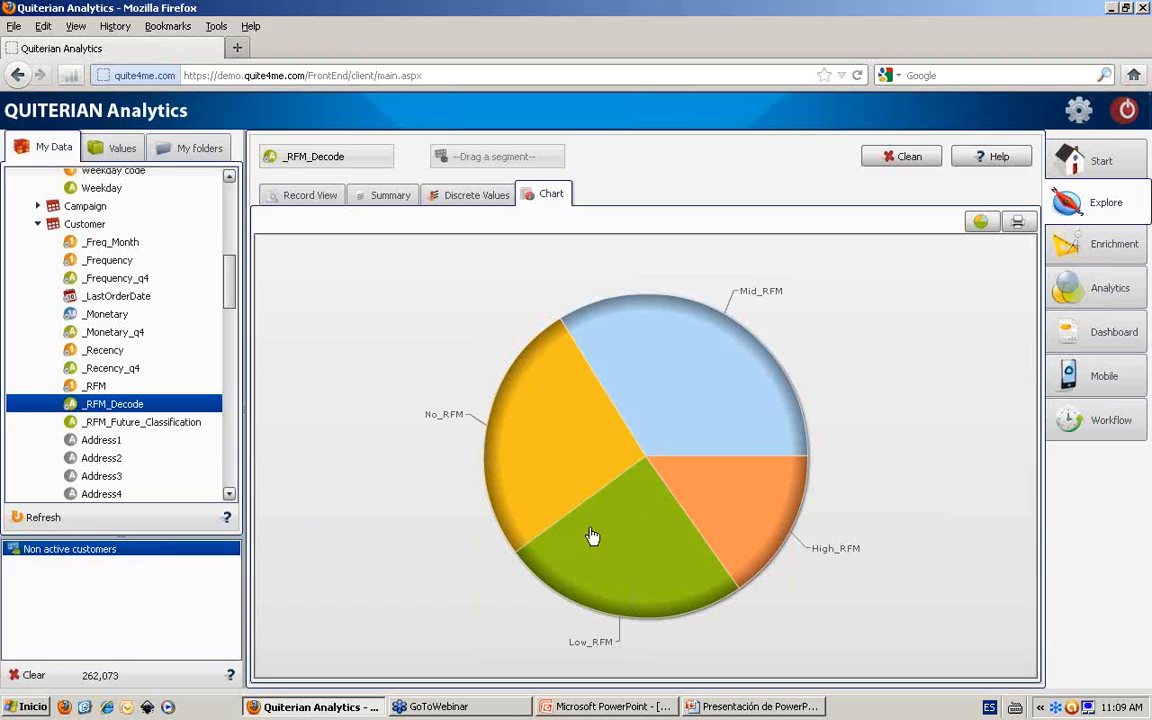
Create a segment from the High_RFM slice of the pie chart and rename it "Best RFM Customers"
mouse_move(725, 527)
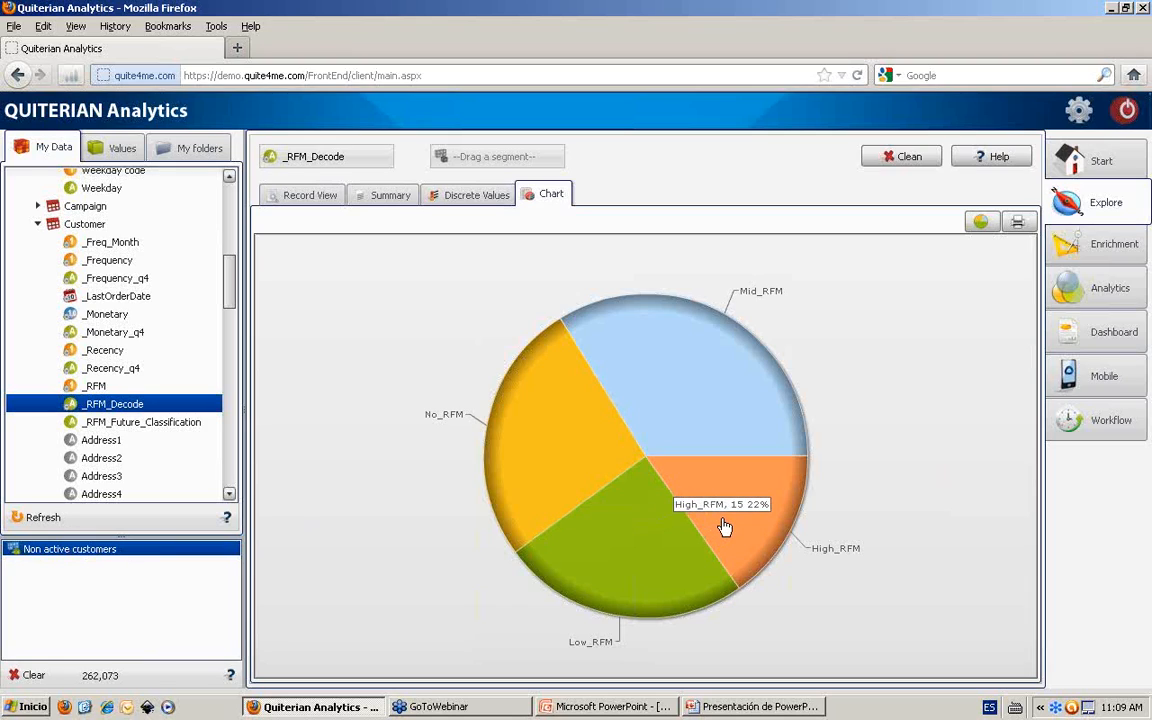
left_click(725, 527)
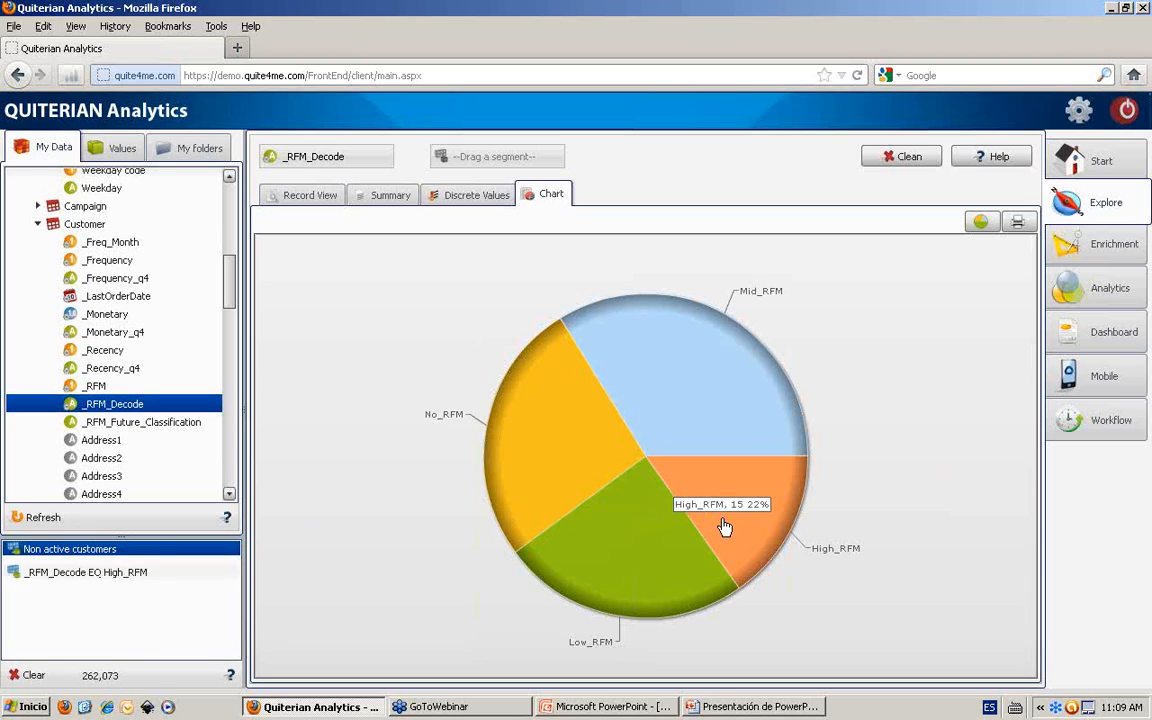
left_click(138, 583)
right_click(138, 583)
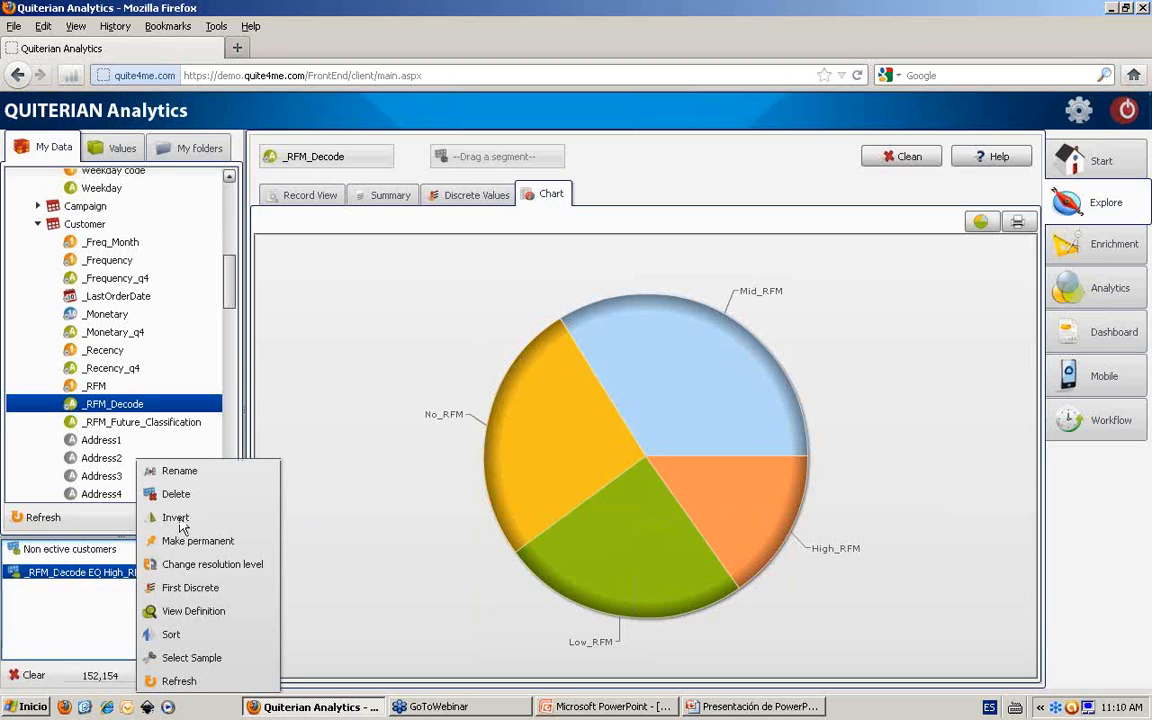
left_click(188, 472)
type("Best ")
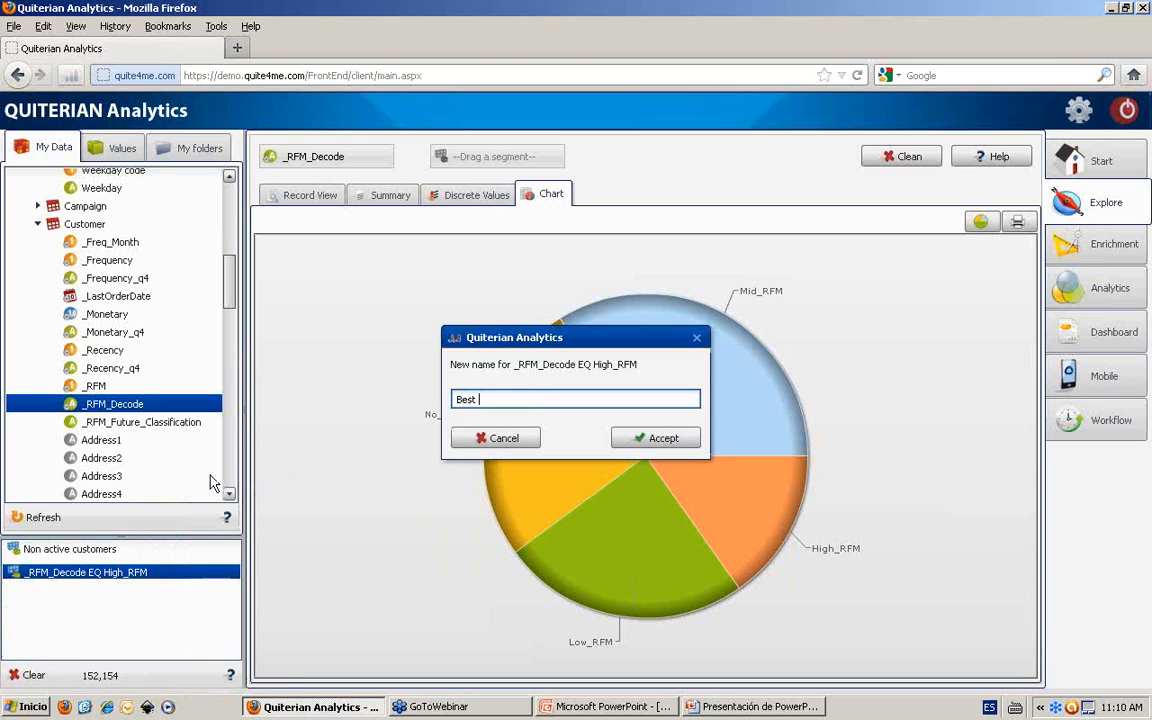
type("RFM Customers")
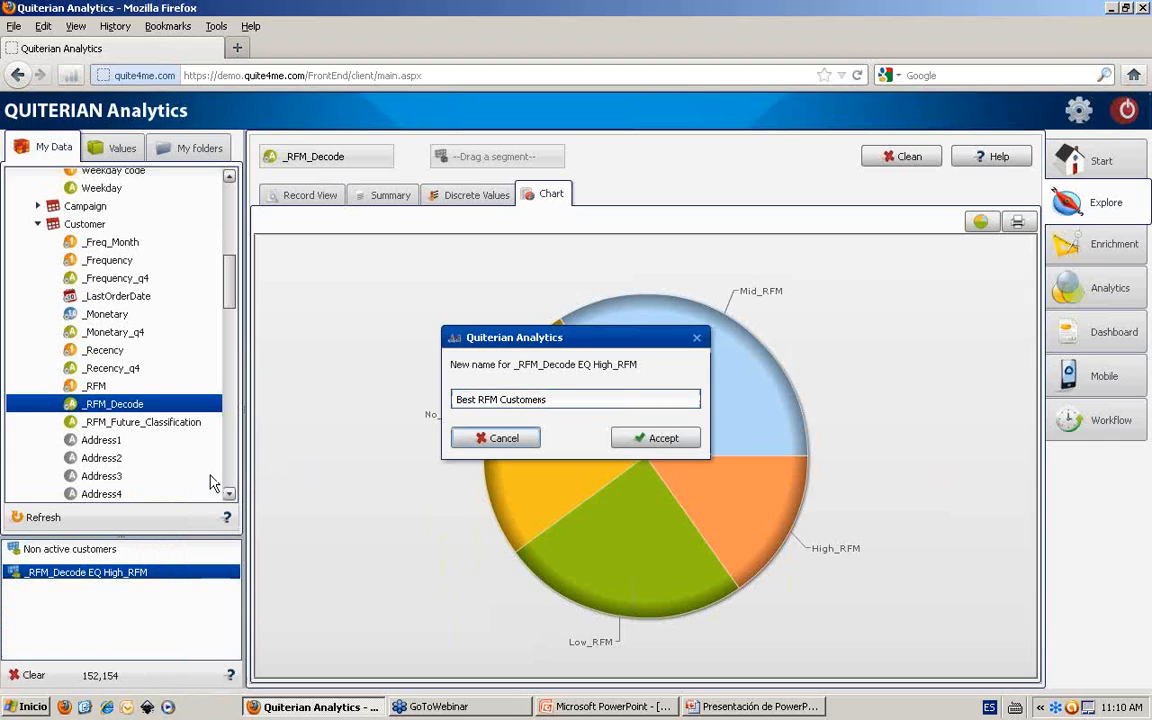
key("Return")
Switch to the PowerPoint presentation to review the webinar agenda slide, and return to Quiterian Analytics
key("alt+Tab")
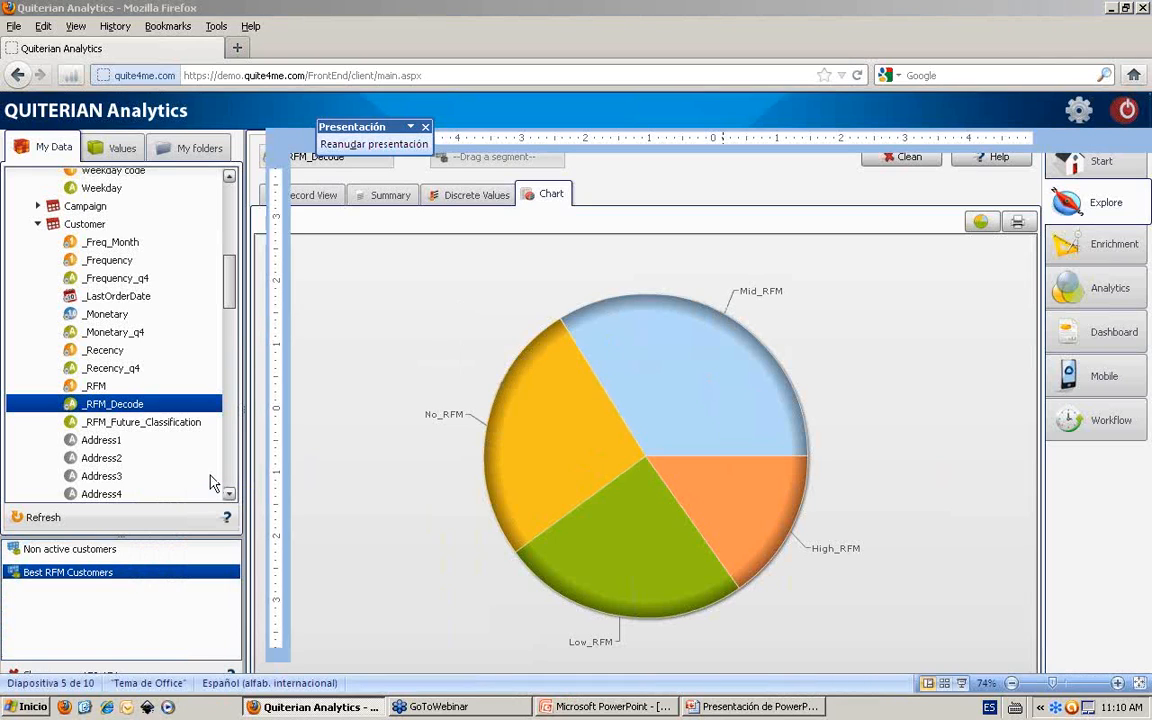
key("alt+Tab")
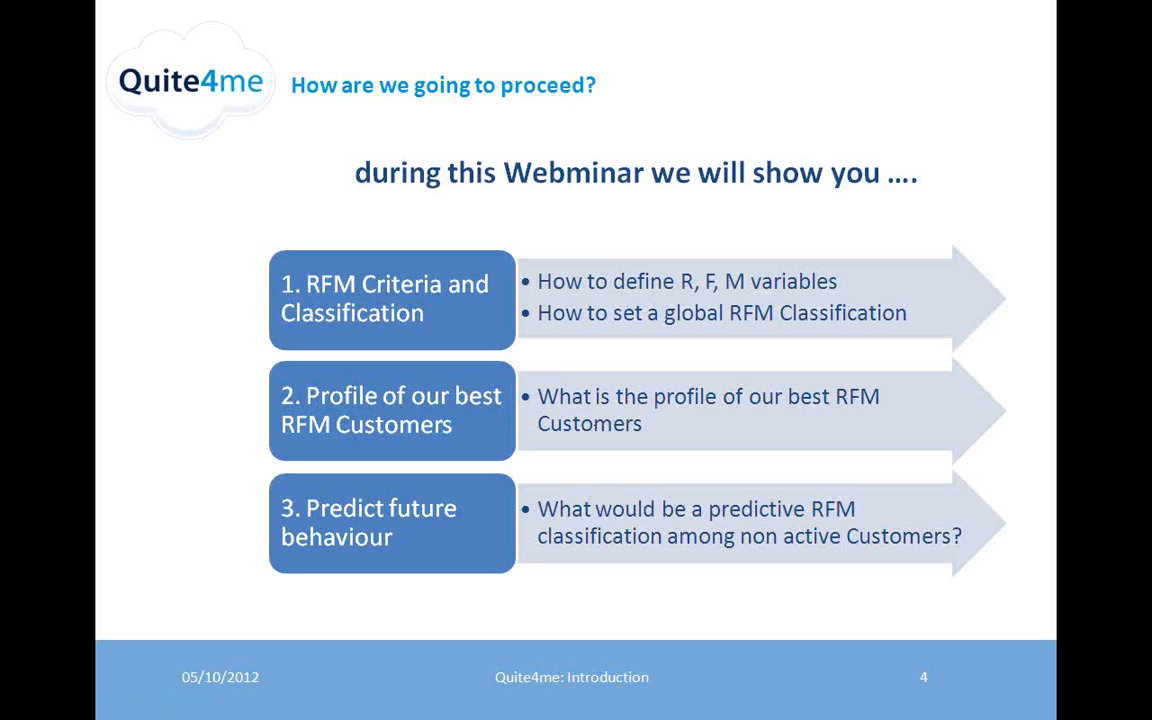
key("alt+Tab")
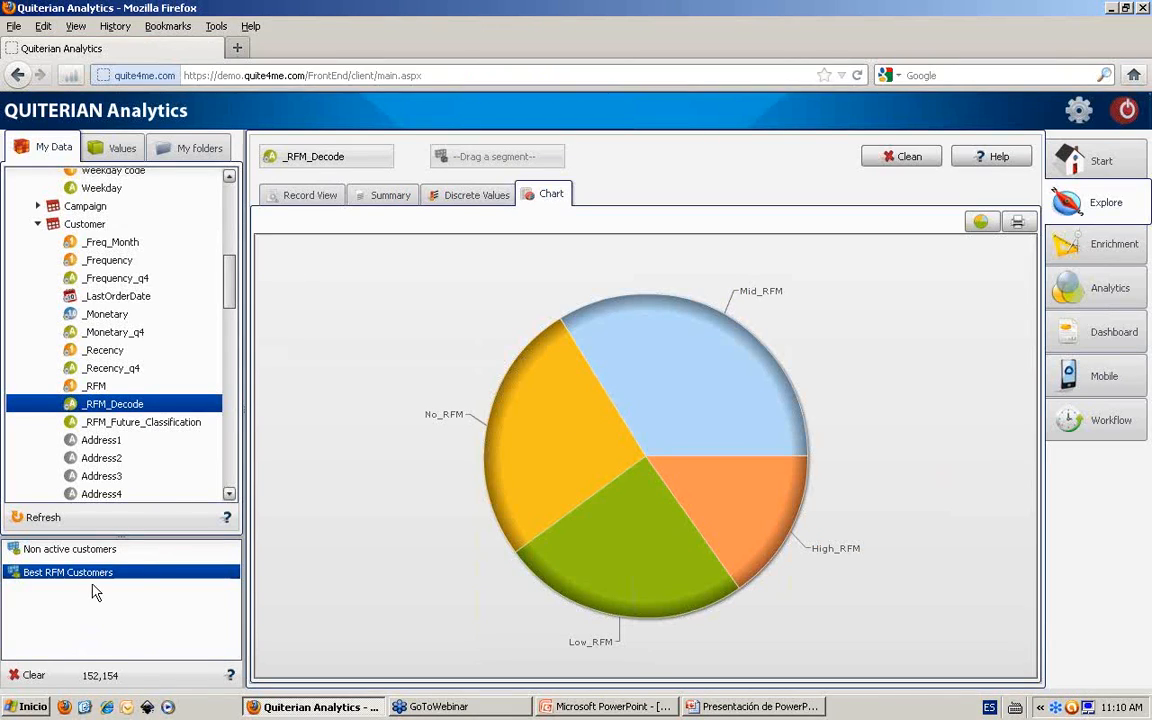
Restrict the _RFM_Decode exploration to the Best RFM Customers segment and examine its individual customer records
left_click_drag(418, 390, 418, 390)
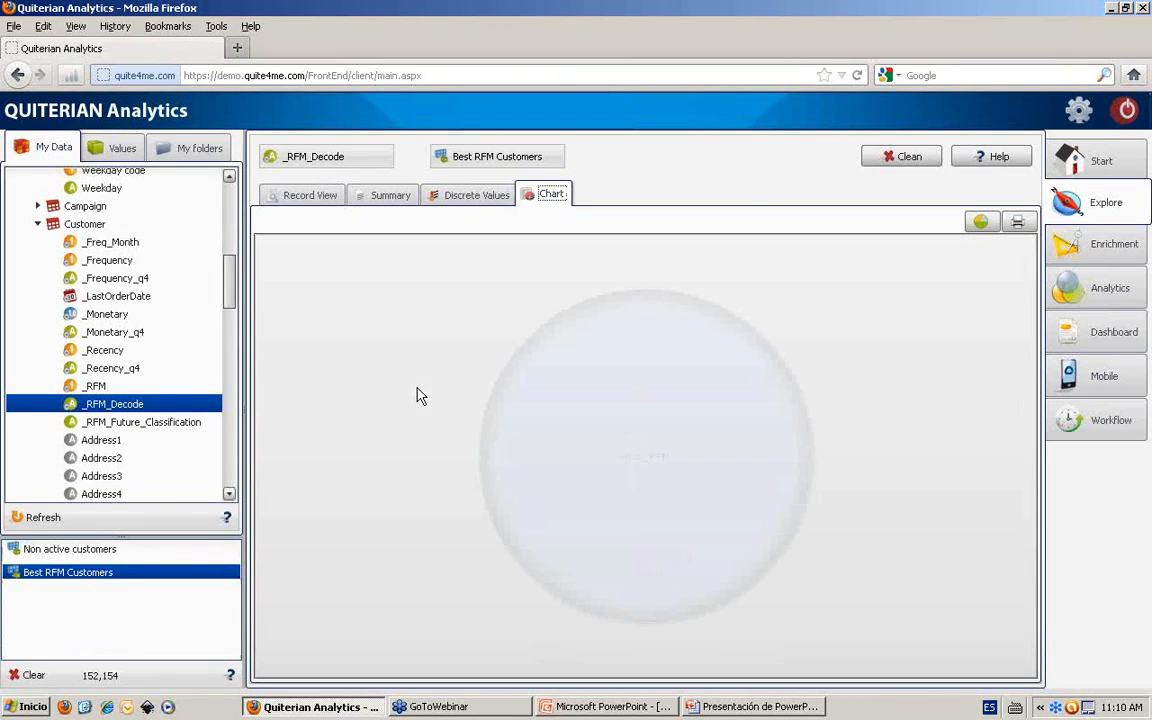
left_click(306, 197)
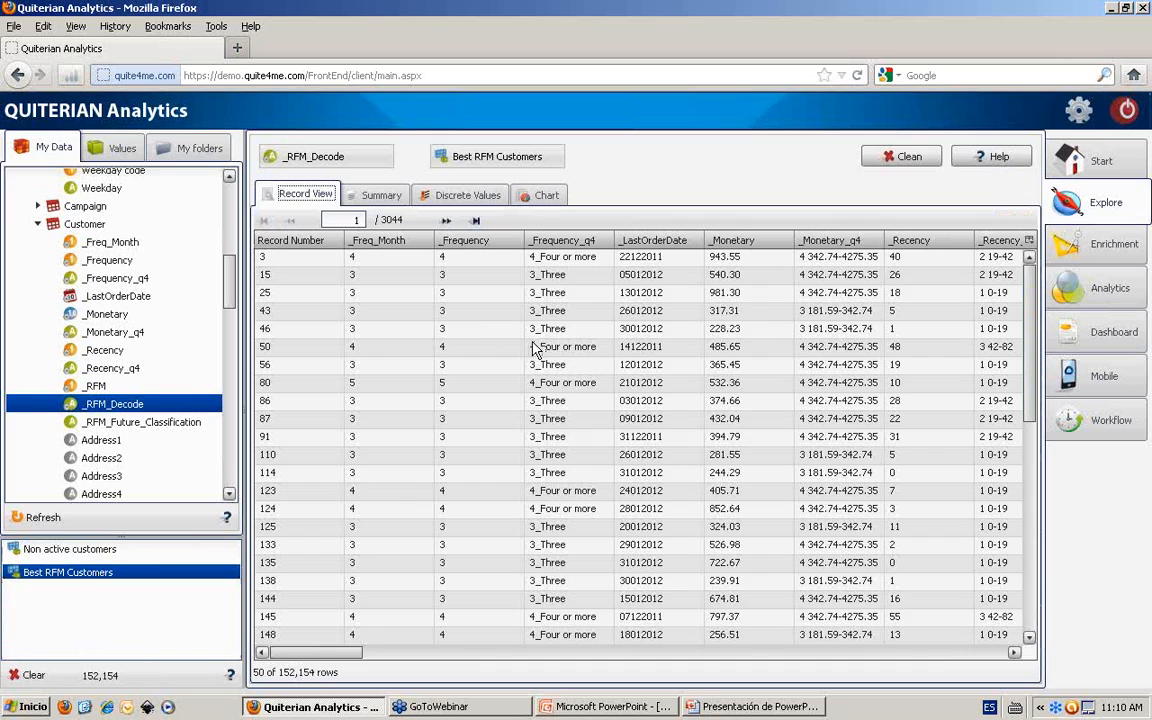
left_click_drag(316, 662, 336, 622)
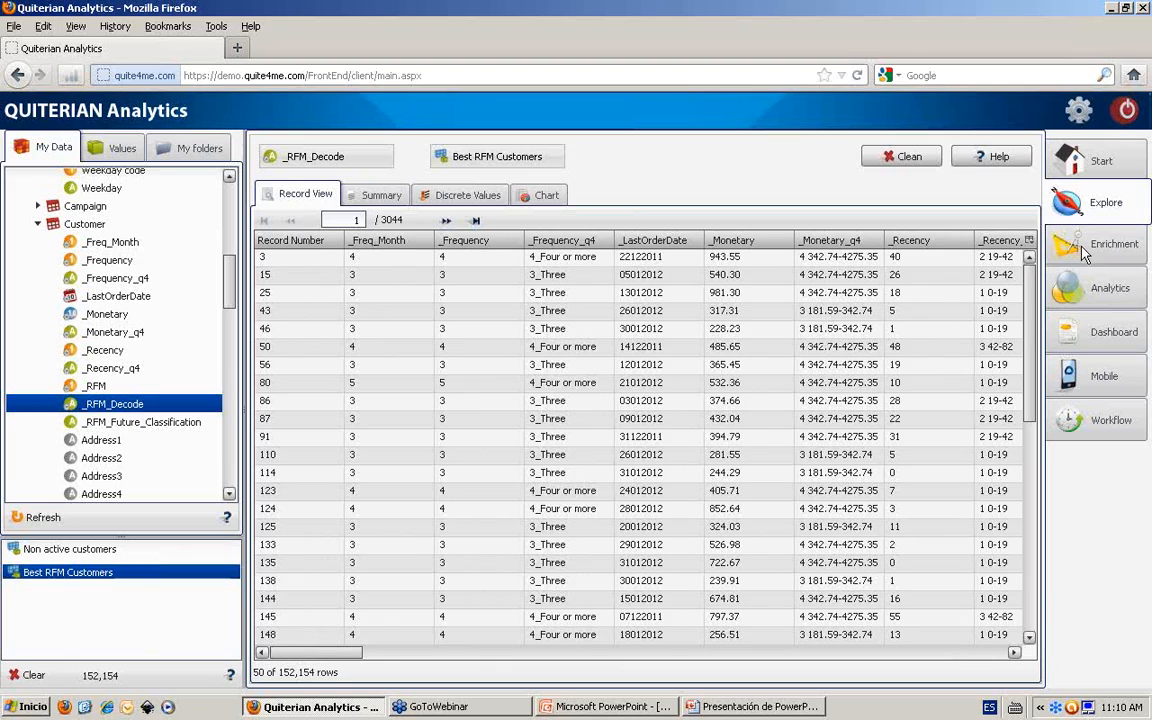
Create a Profile analysis for the Best RFM Customers segment and add the customers' Age Band column to it
left_click(1090, 298)
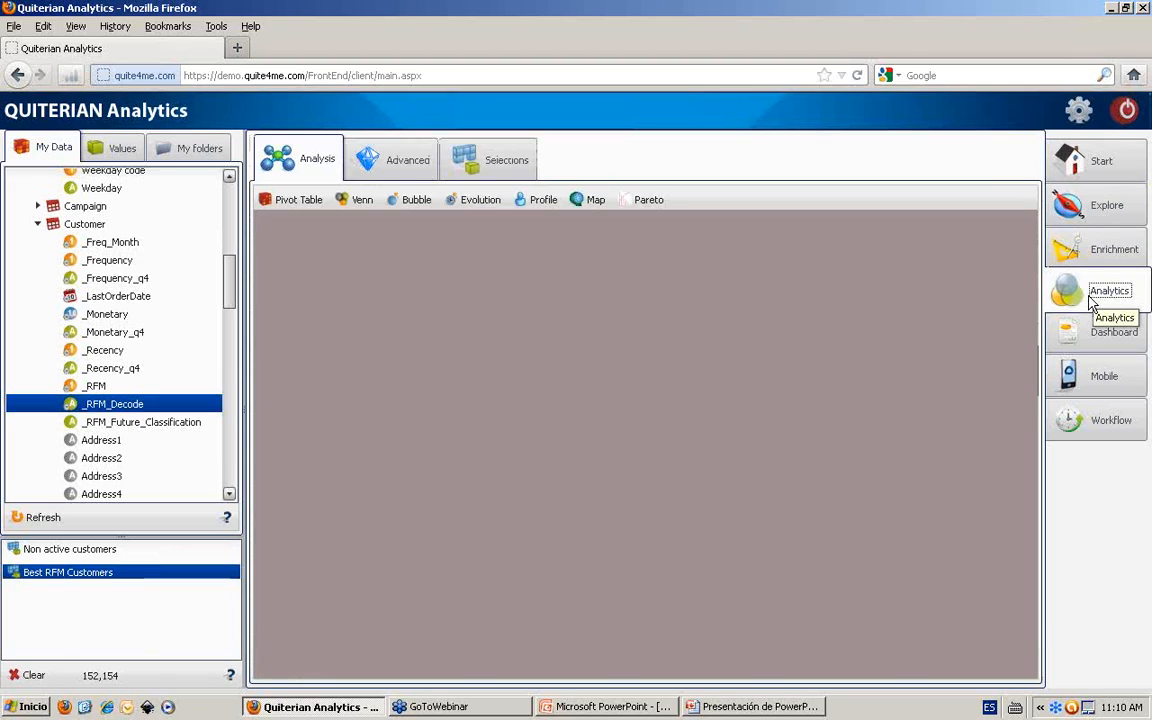
left_click(540, 201)
left_click_drag(80, 580, 415, 459)
left_click(655, 460)
left_click_drag(230, 296, 231, 330)
left_click_drag(117, 366, 345, 388)
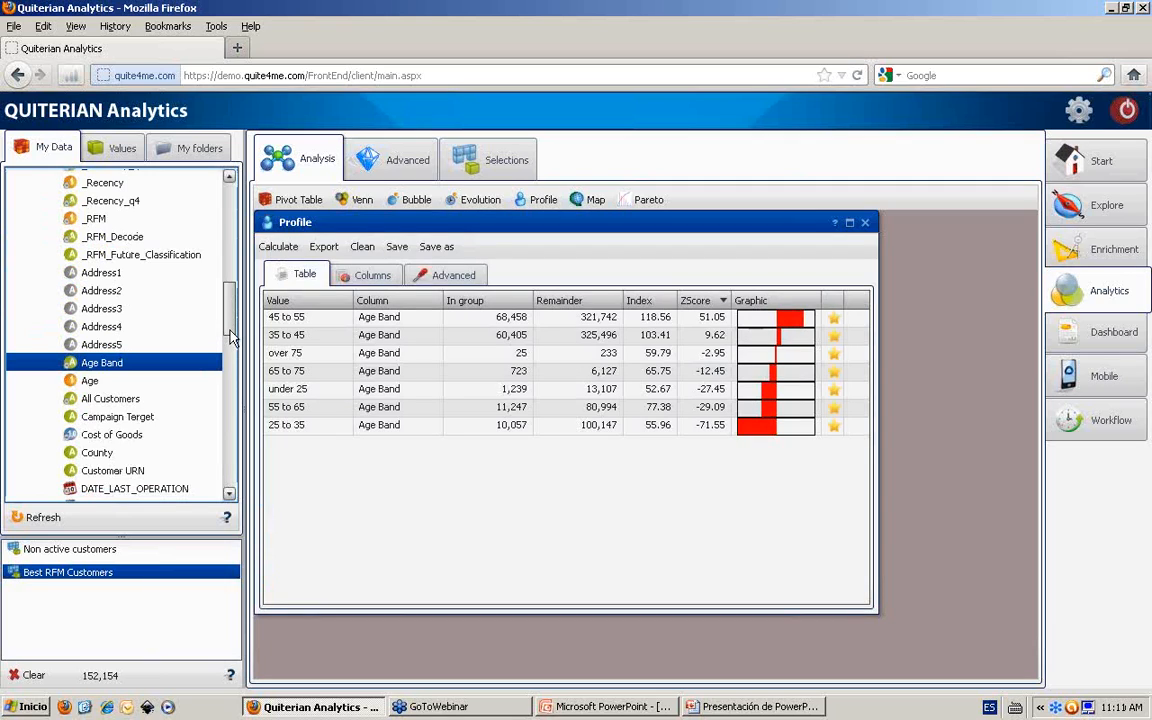
Add the Gender, Lifestage and Wealth columns of the Customer table to the profile
scroll(207, 303, "down", 6)
left_click_drag(120, 380, 290, 424)
scroll(220, 350, "down", 1)
scroll(228, 362, "down", 4)
left_click_drag(123, 284, 355, 378)
scroll(216, 335, "down", 5)
left_click_drag(97, 334, 285, 340)
Add the Channel column of the Basket table to the profile
left_click_drag(229, 468, 229, 237)
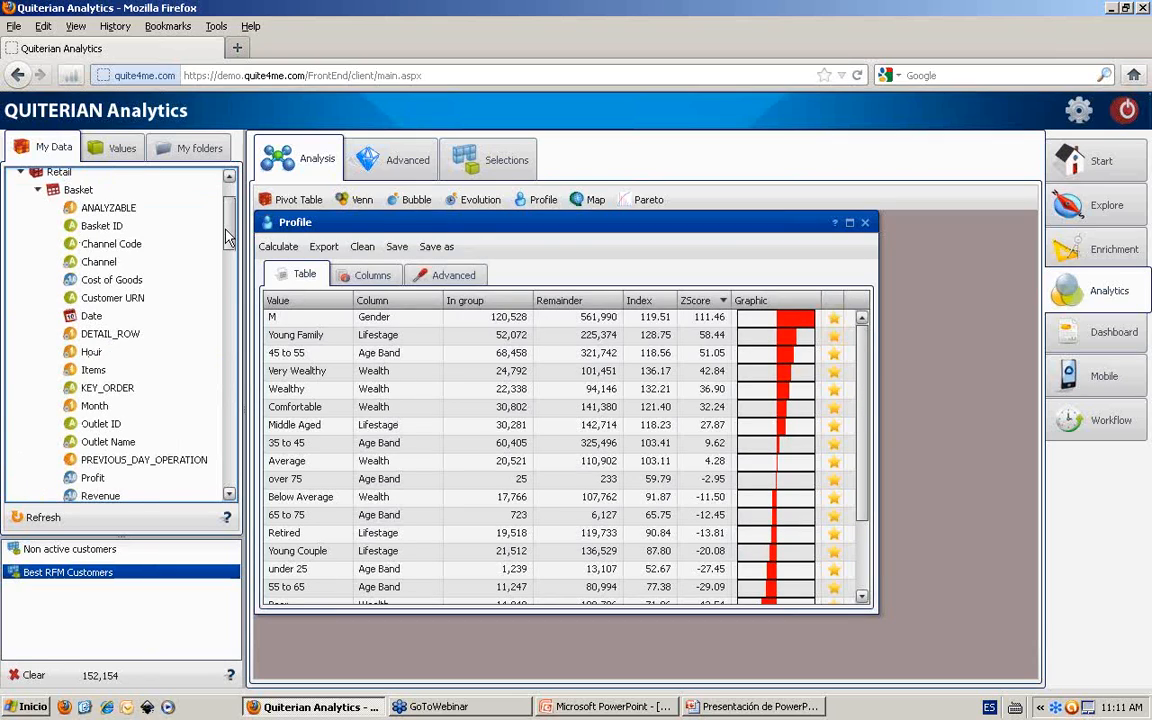
left_click(95, 261)
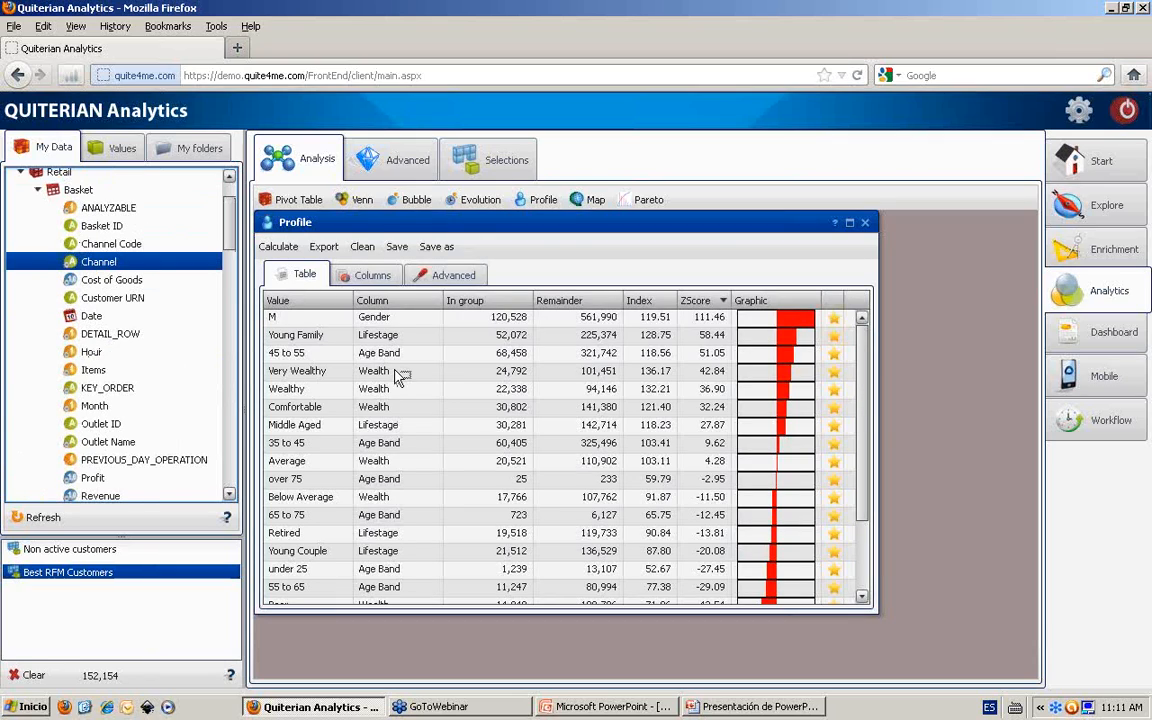
left_click_drag(398, 374, 398, 374)
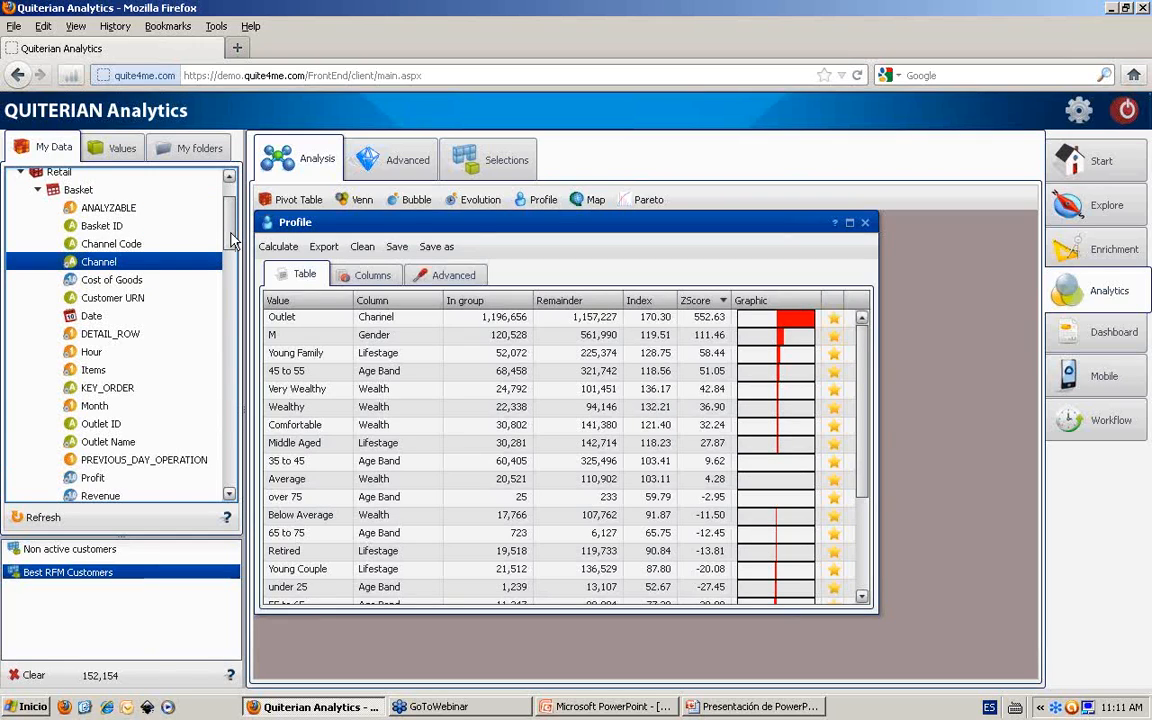
Add the Product Category column of the Item table to the profile and maximise the Profile window
scroll(230, 245, "down", 1)
left_click_drag(231, 238, 226, 443)
left_click(55, 402)
double_click(55, 402)
left_click_drag(149, 404, 372, 388)
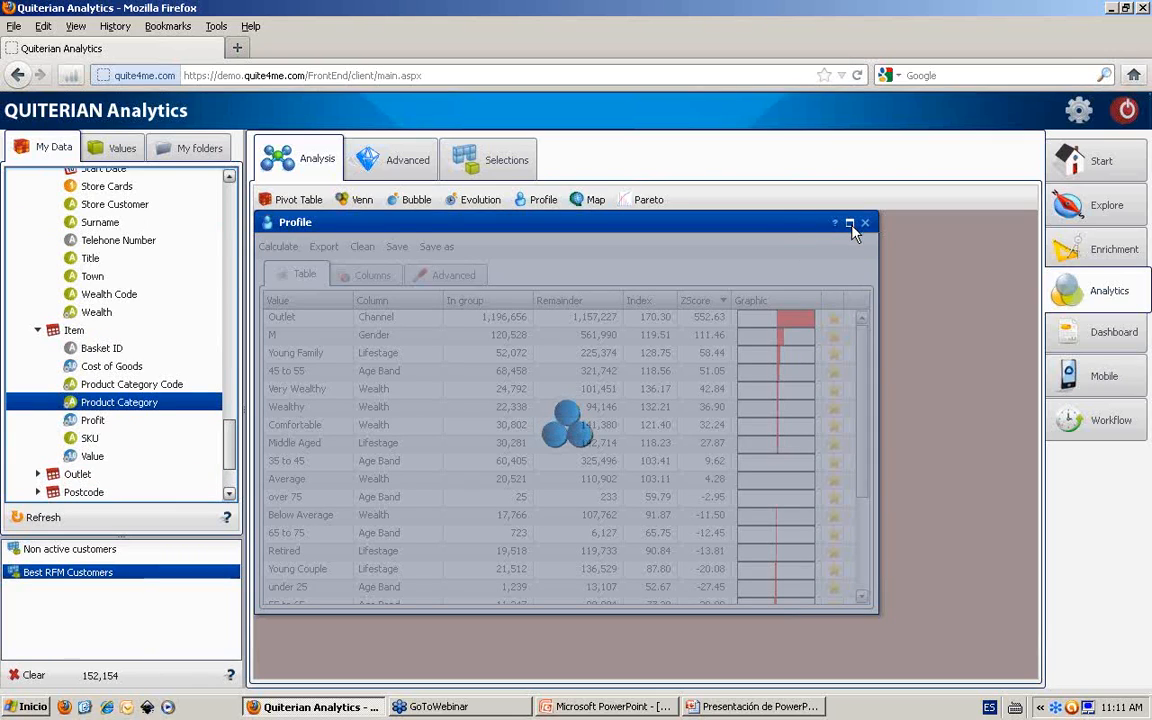
left_click(849, 224)
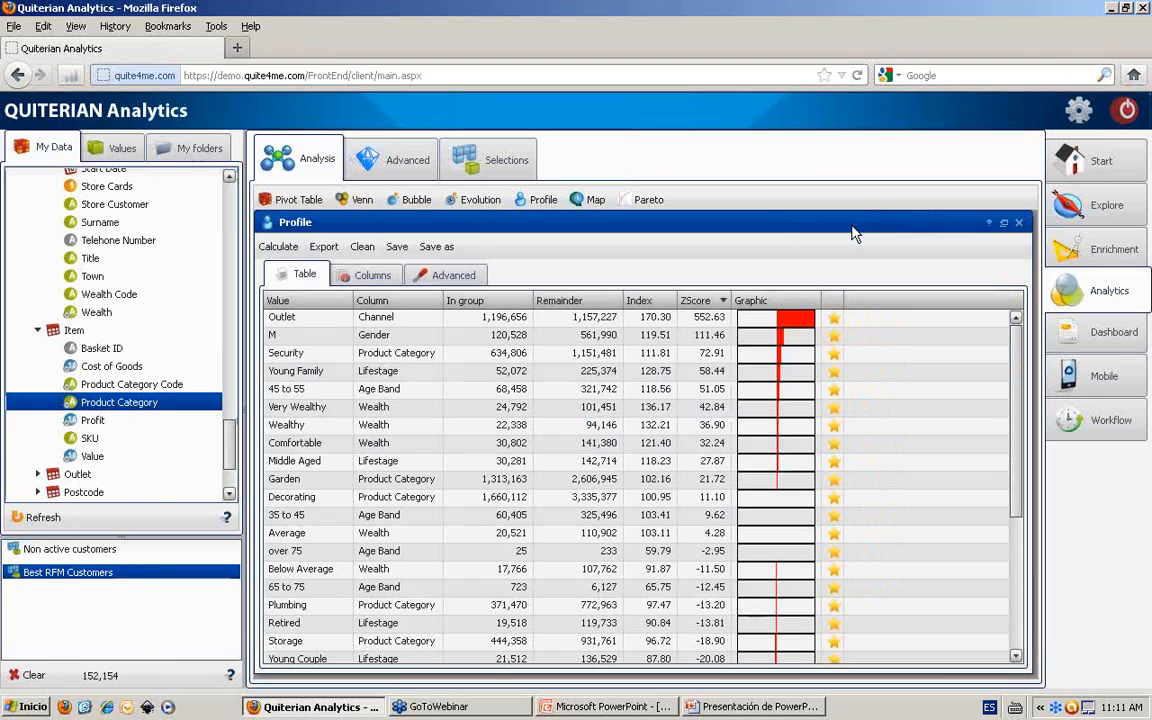
Examine the best customers' highest-scoring profile values for channel, gender, product category, lifestage and wealth
left_click(734, 337)
left_click(686, 482)
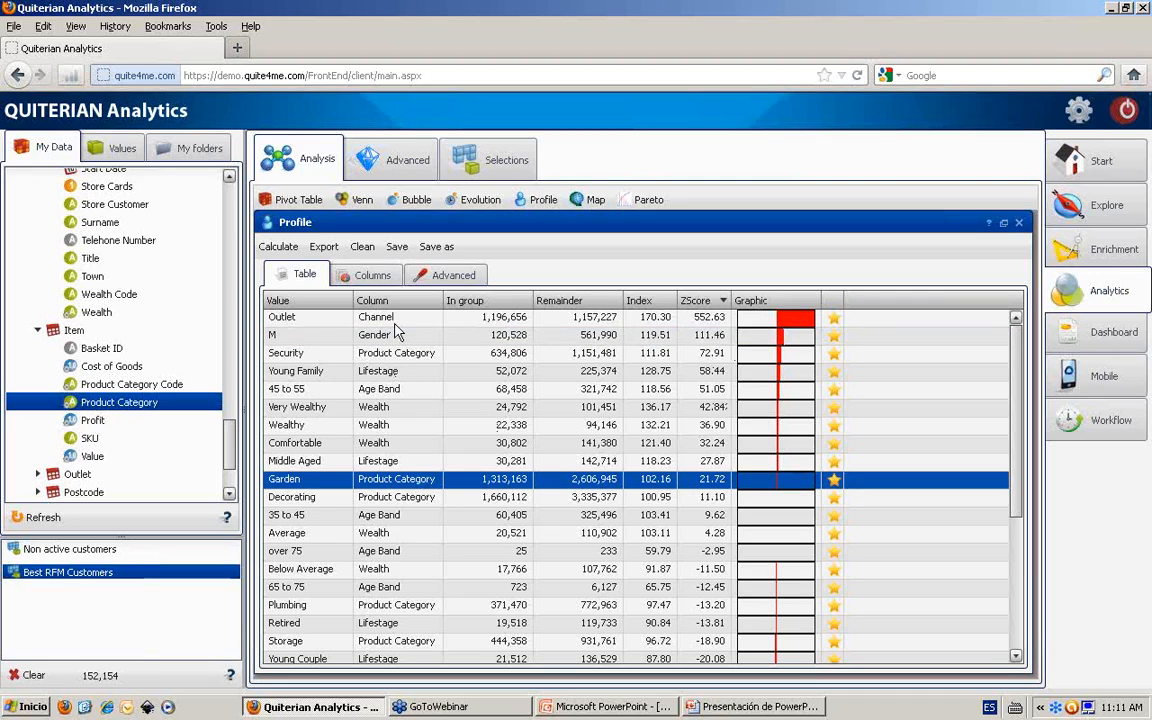
left_click(352, 317)
left_click(384, 342)
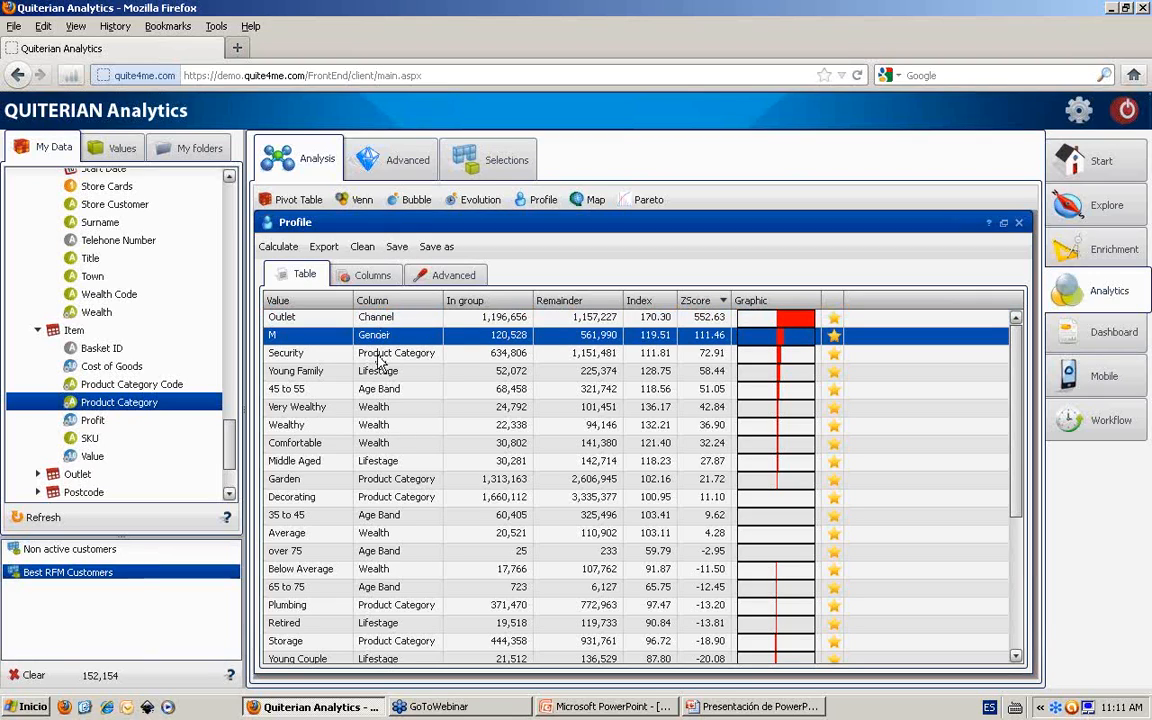
left_click(380, 354)
left_click(366, 482)
left_click(362, 500)
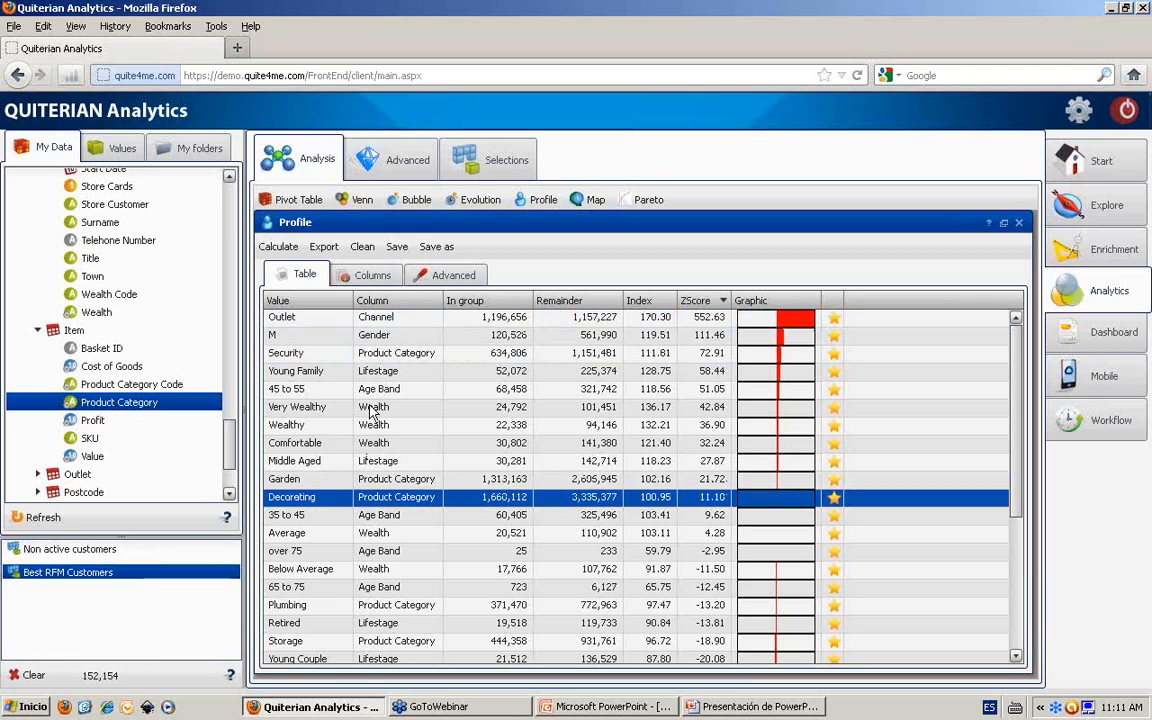
left_click(348, 354)
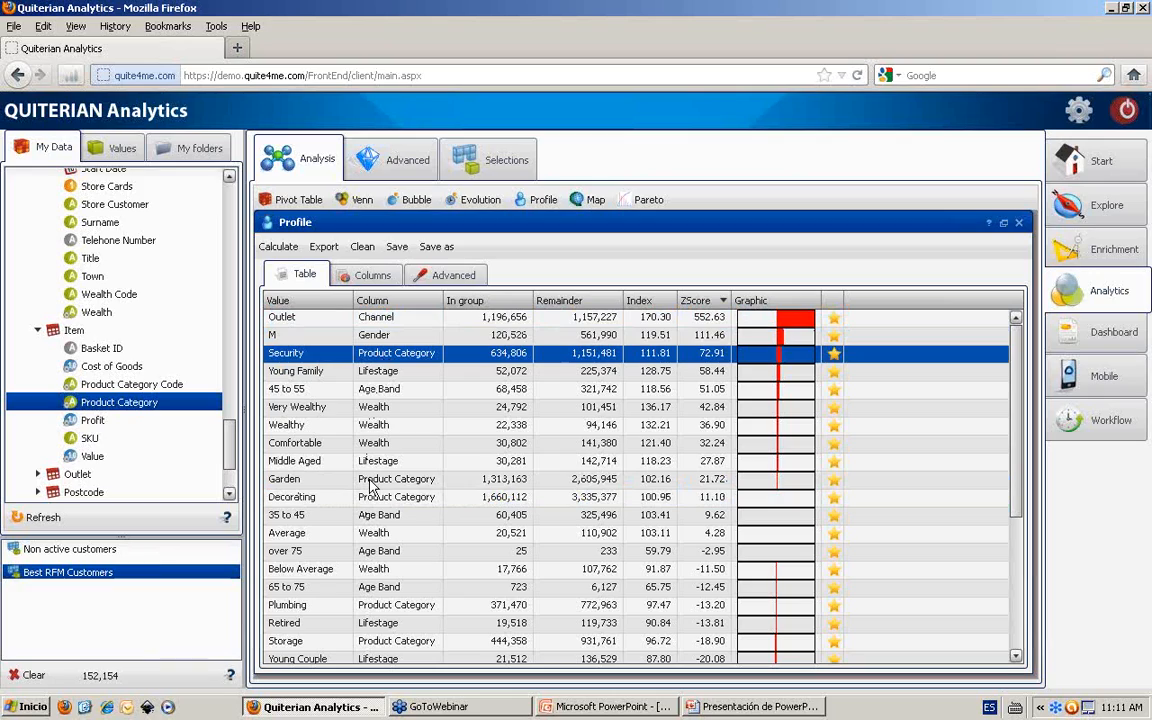
left_click(350, 371)
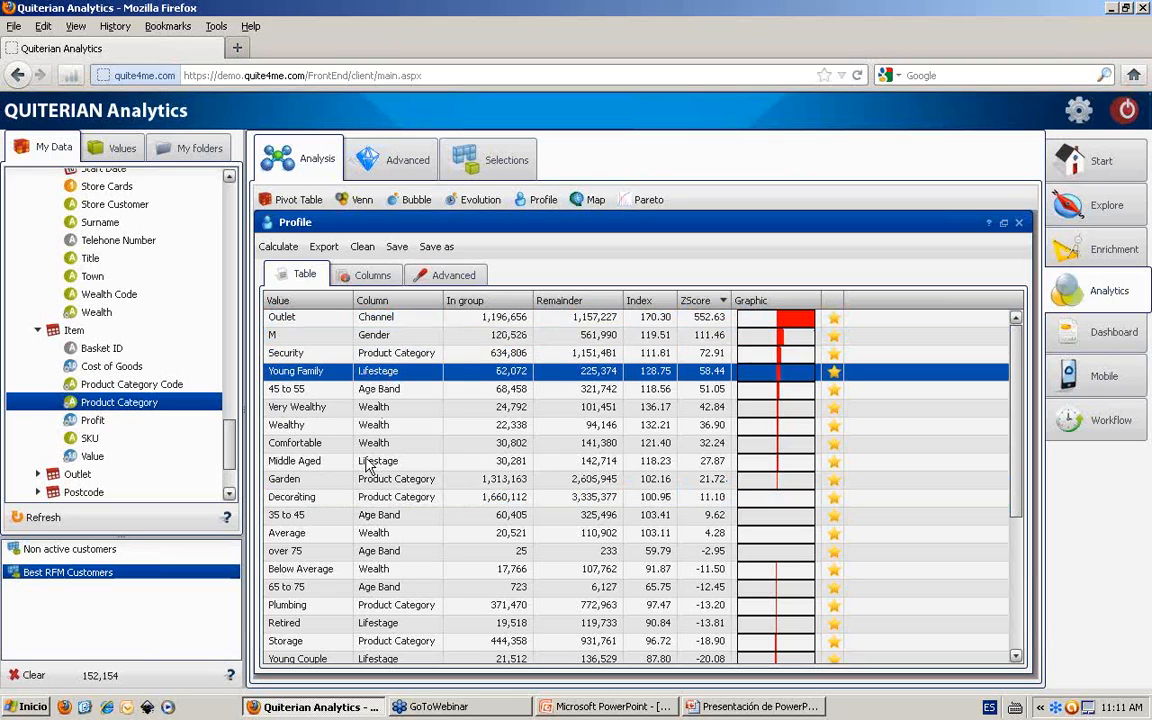
left_click(348, 407)
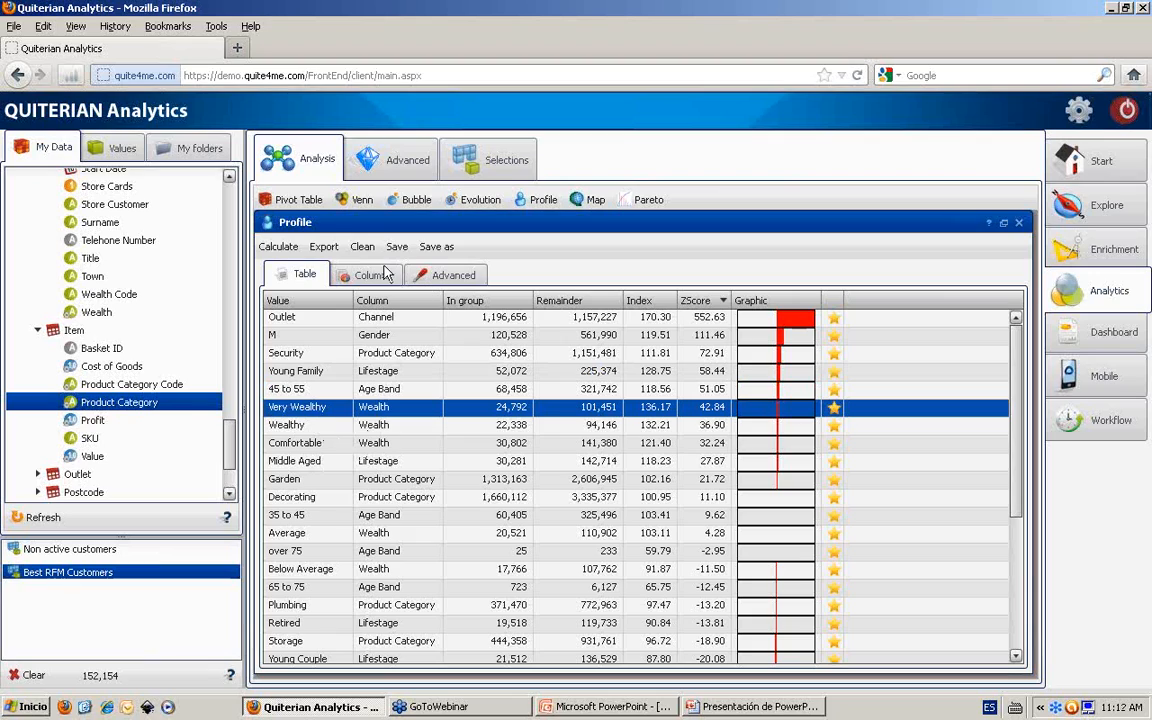
Sort the profile table by column name and review how strongly each variable characterises the best customers
left_click(372, 302)
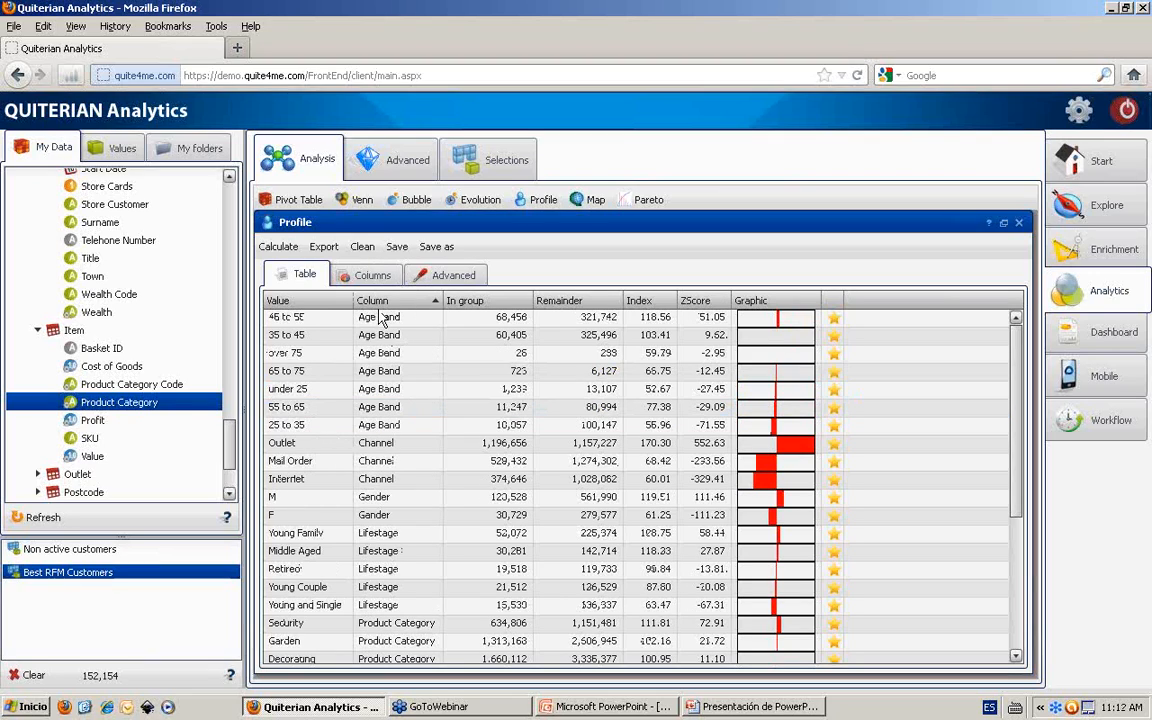
left_click(373, 276)
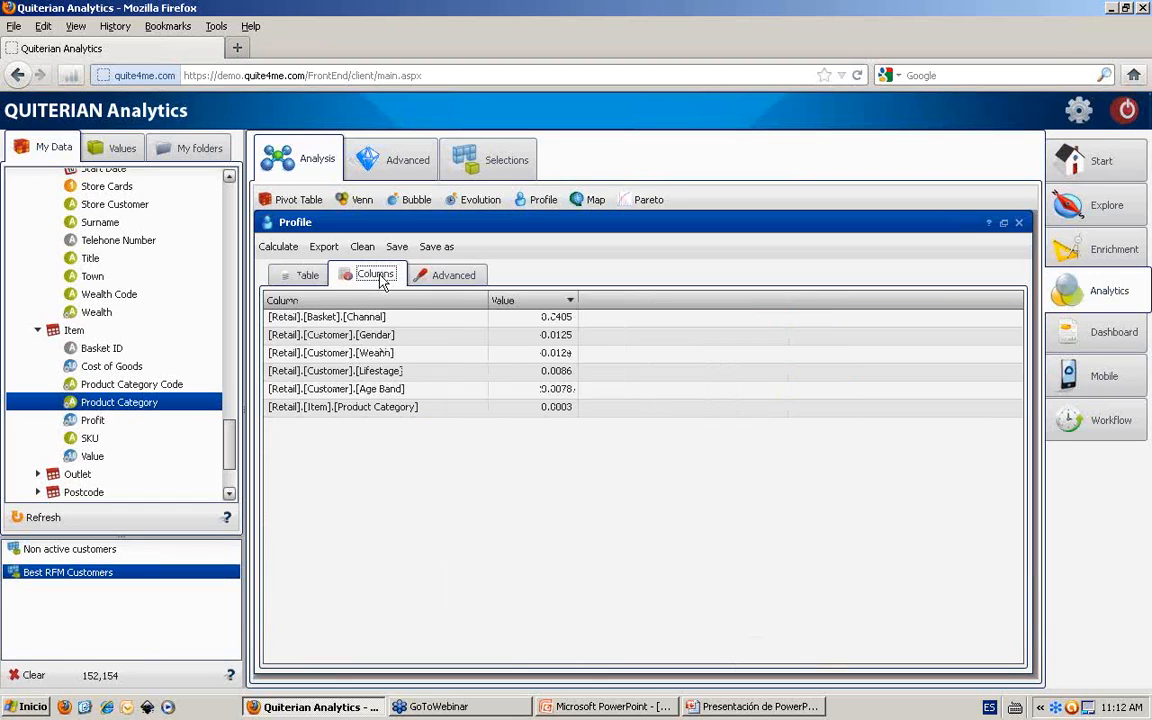
left_click(379, 318)
left_click(381, 336)
left_click(381, 355)
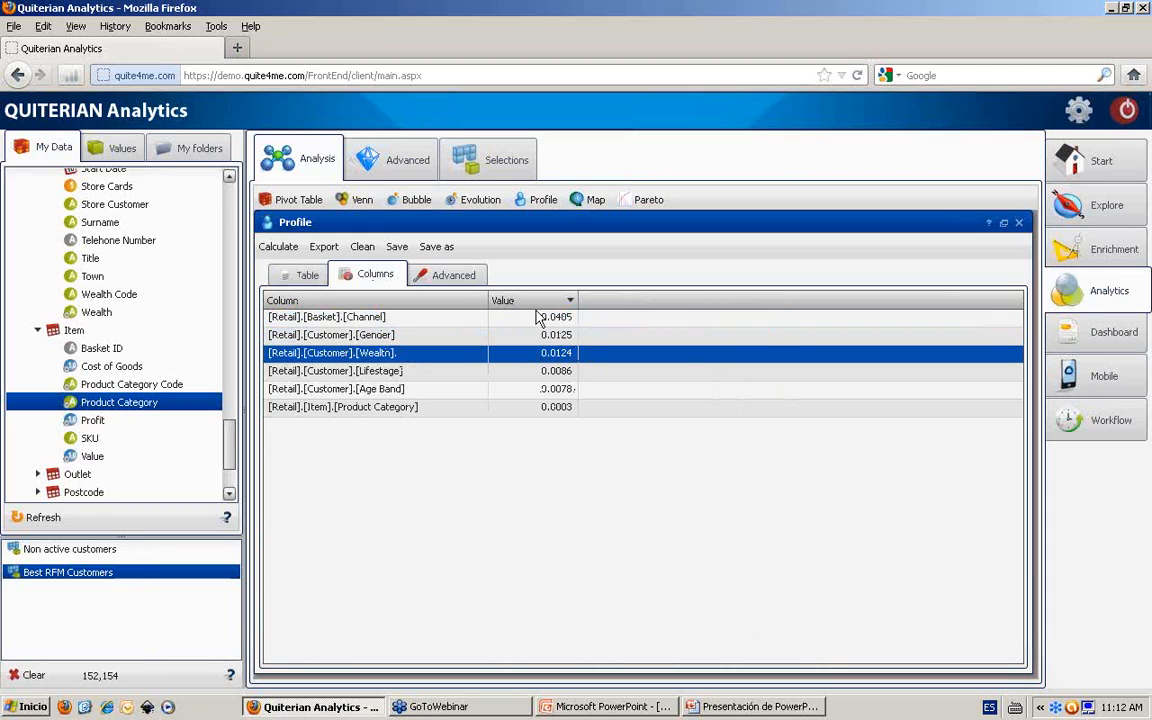
left_click(507, 413)
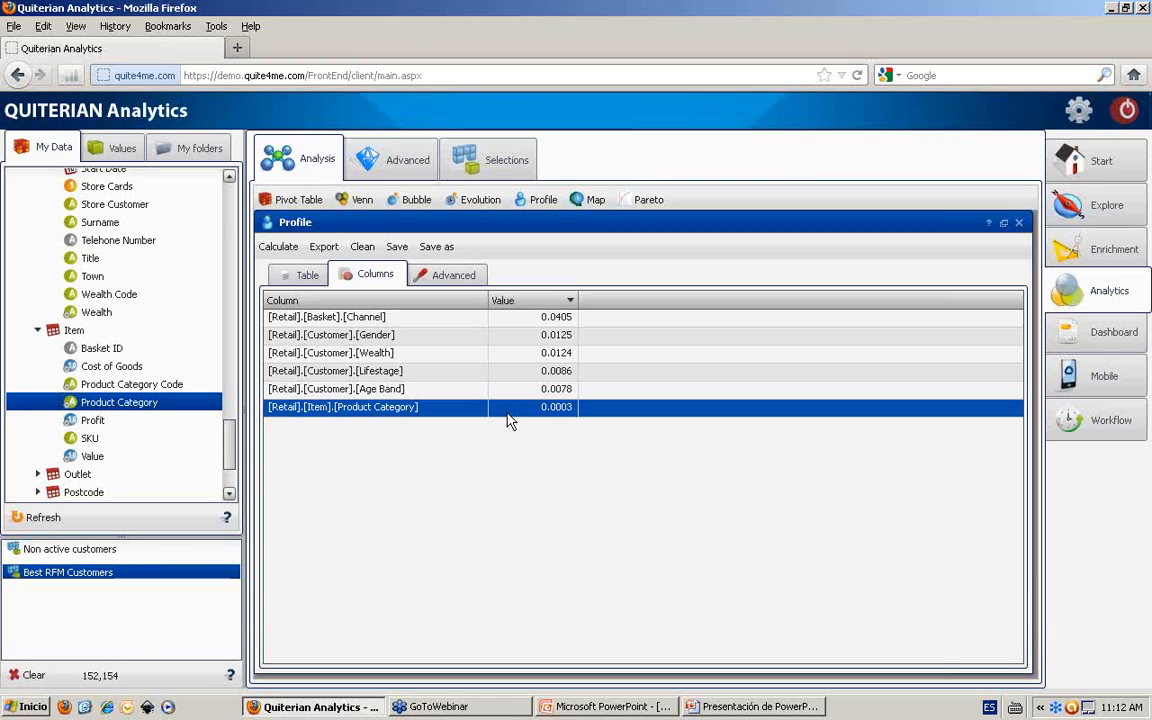
Sort the profile values by descending ZScore and compare the most over-represented values with the most under-represented ones
left_click(305, 277)
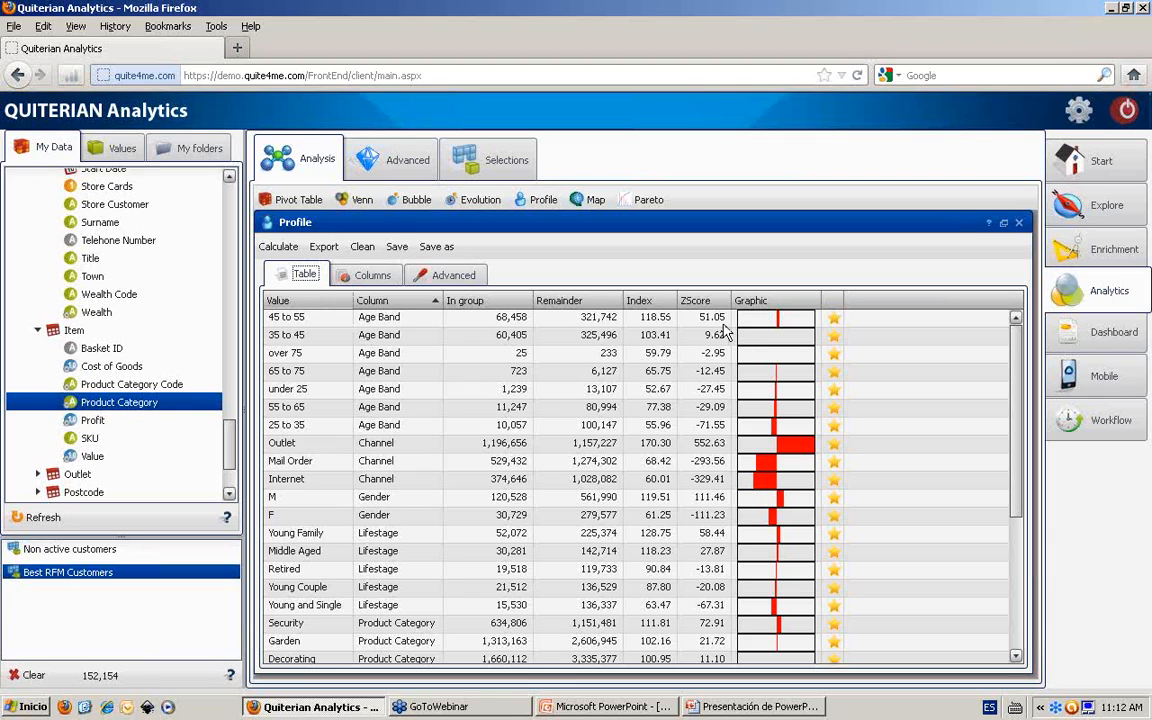
left_click(702, 301)
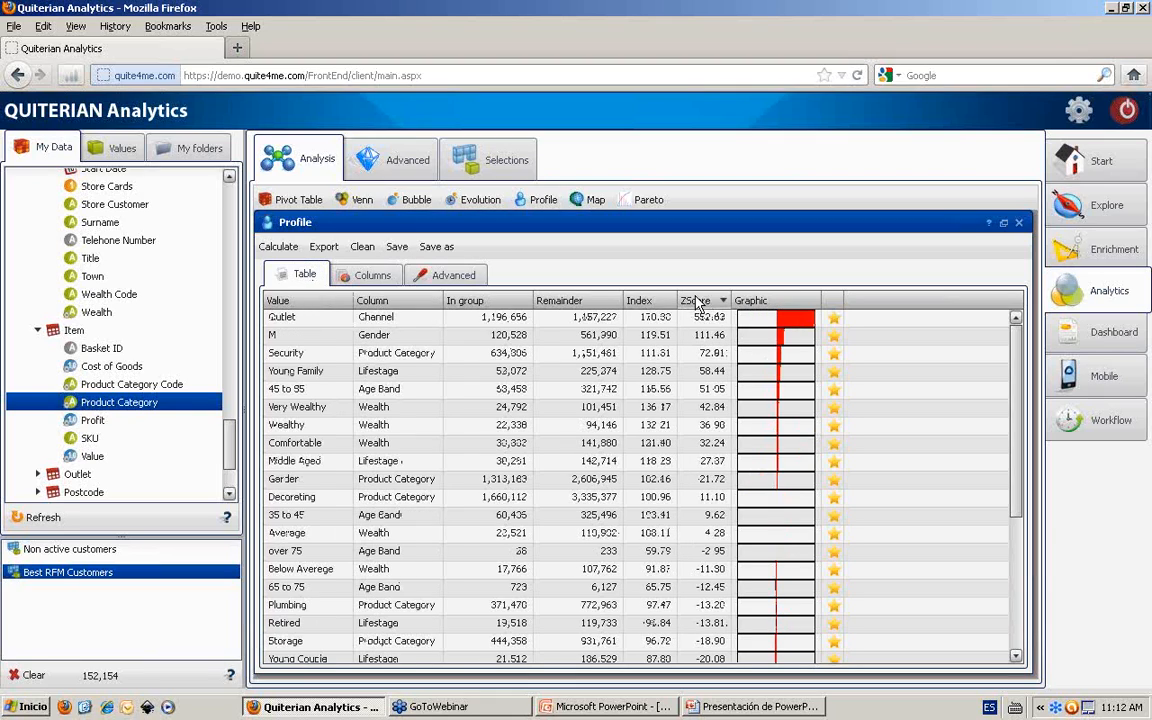
left_click(280, 317)
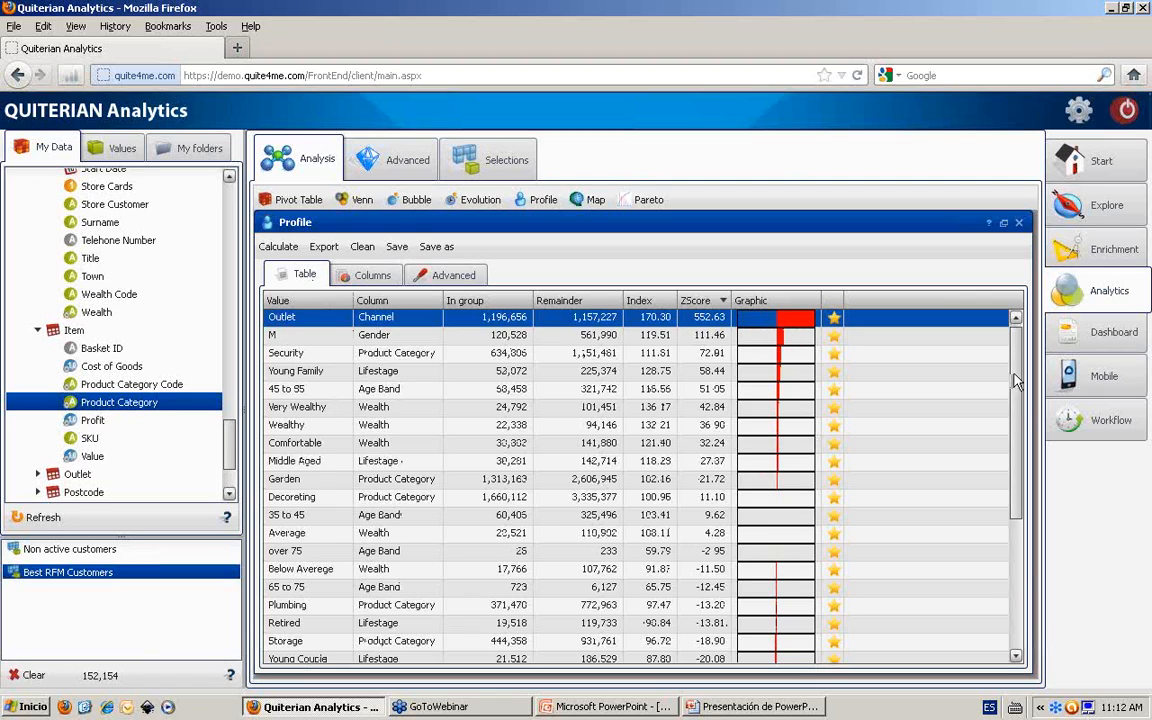
scroll(1020, 415, "down", 5)
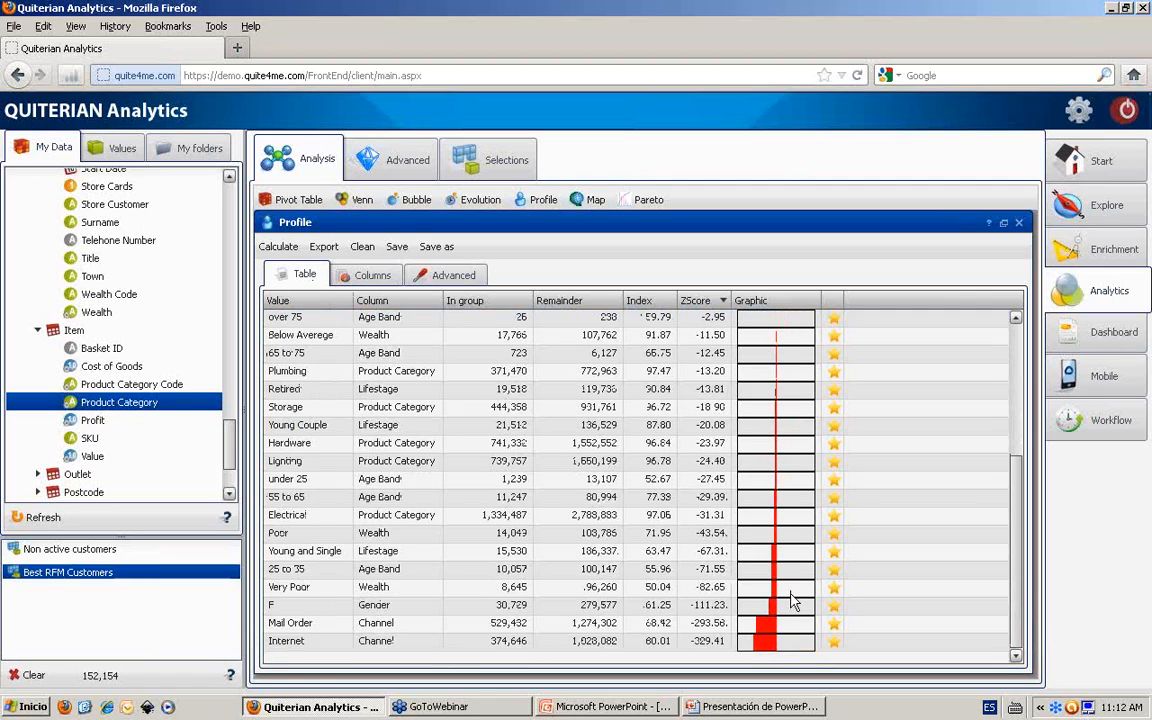
left_click(442, 624)
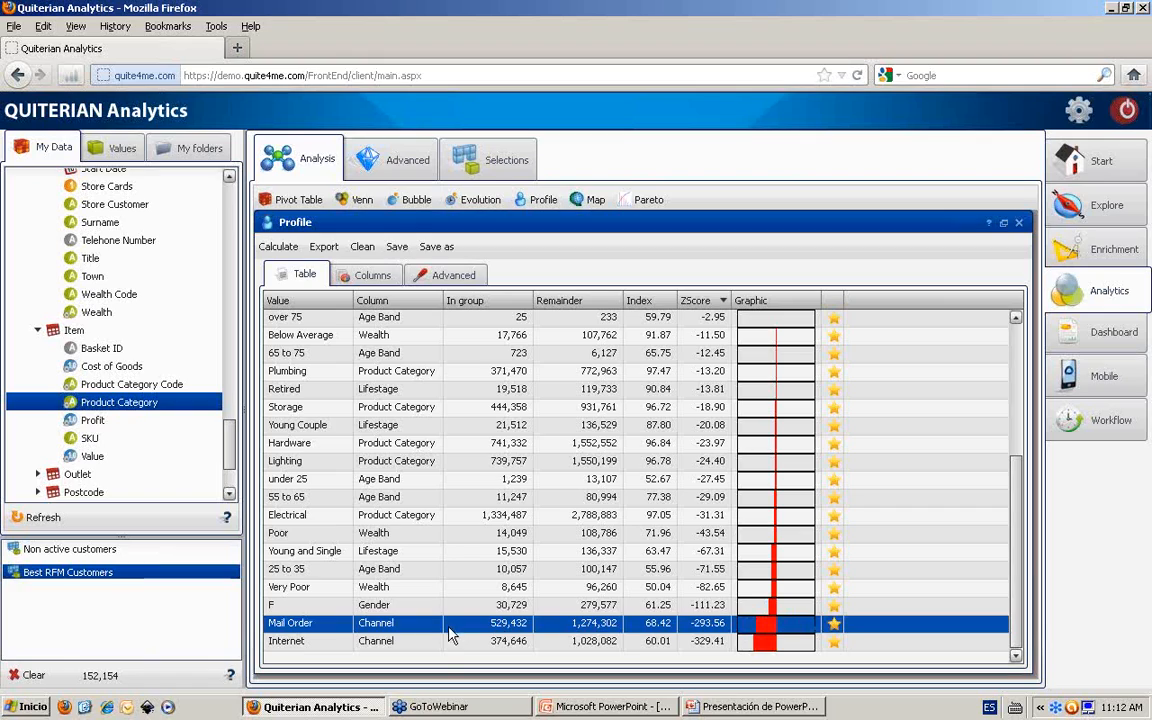
left_click(436, 643)
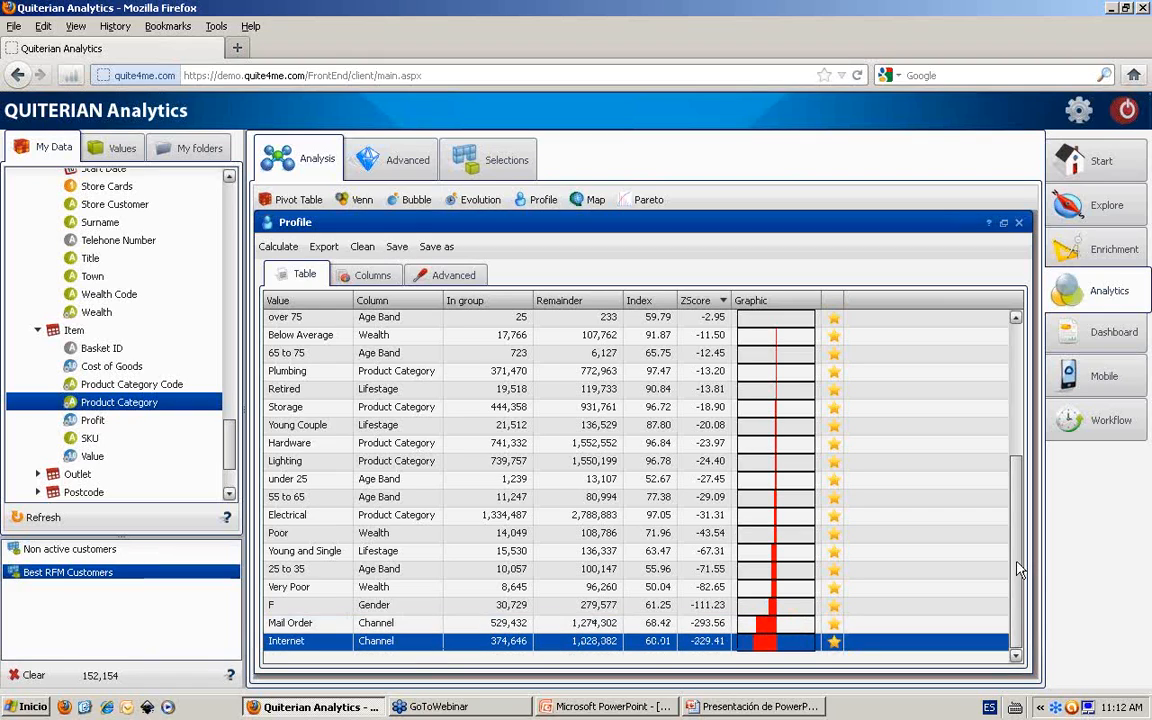
left_click_drag(1014, 561, 1001, 361)
left_click(484, 317)
left_click(484, 335)
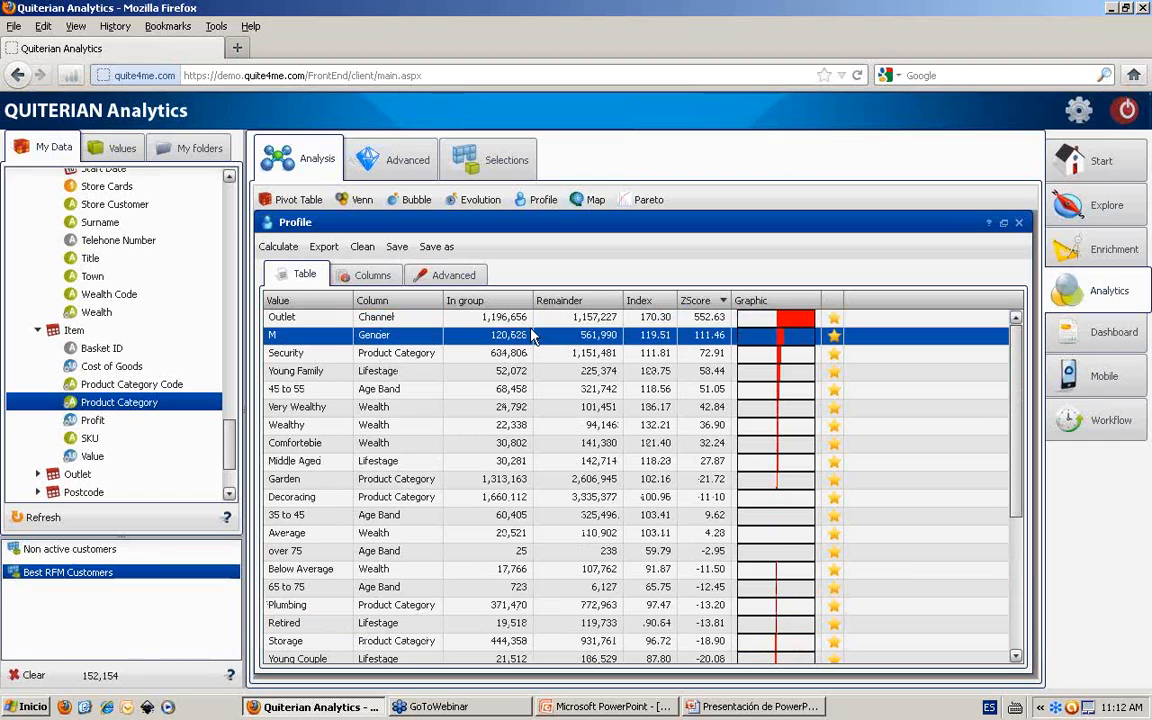
left_click(471, 373)
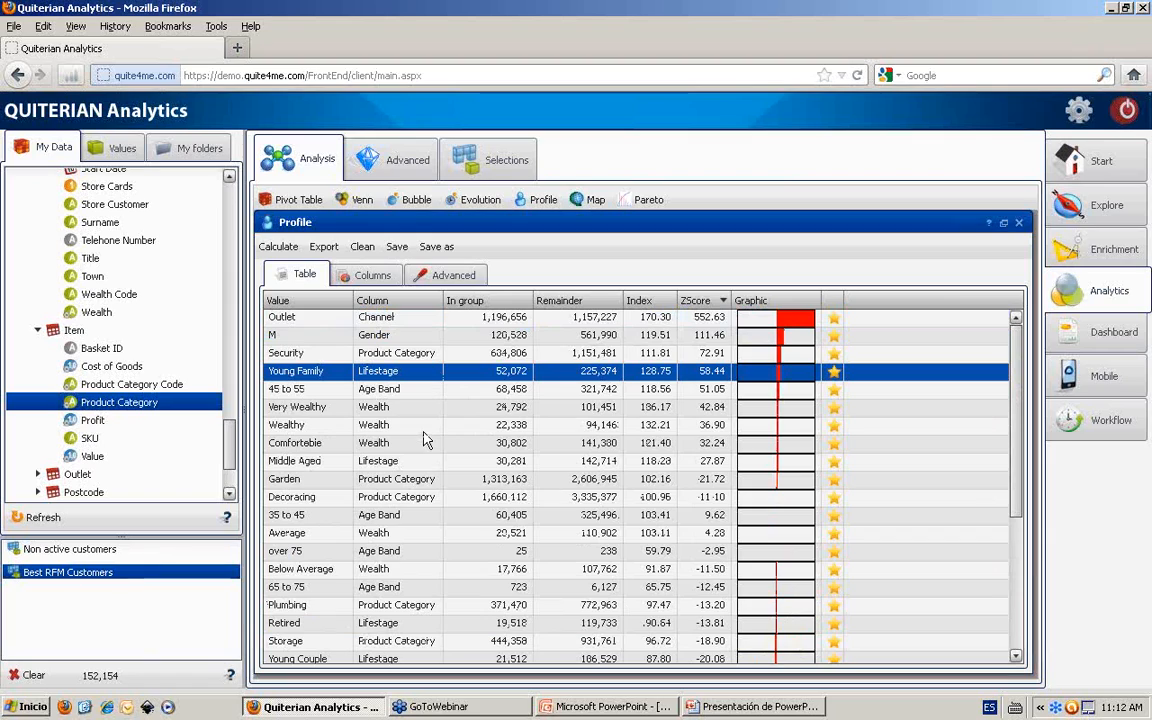
Switch to the PowerPoint presentation to check the agenda's future behaviour prediction topic, and return to Quiterian Analytics
key("alt+Tab")
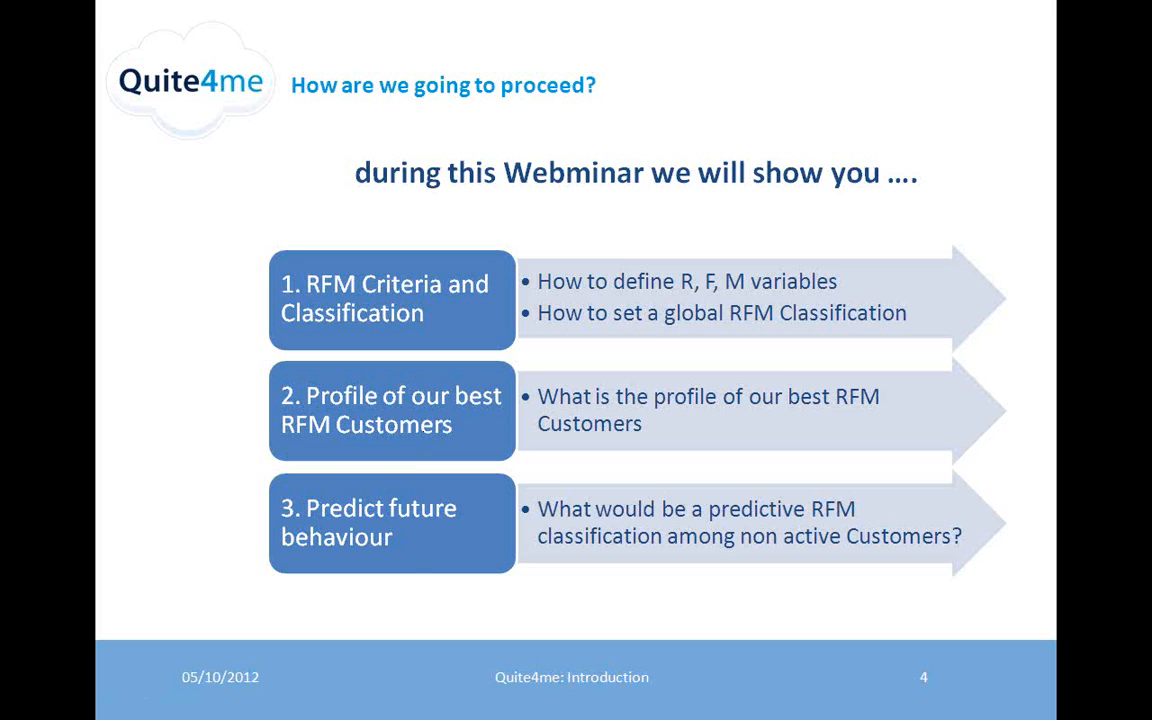
key("alt+Tab")
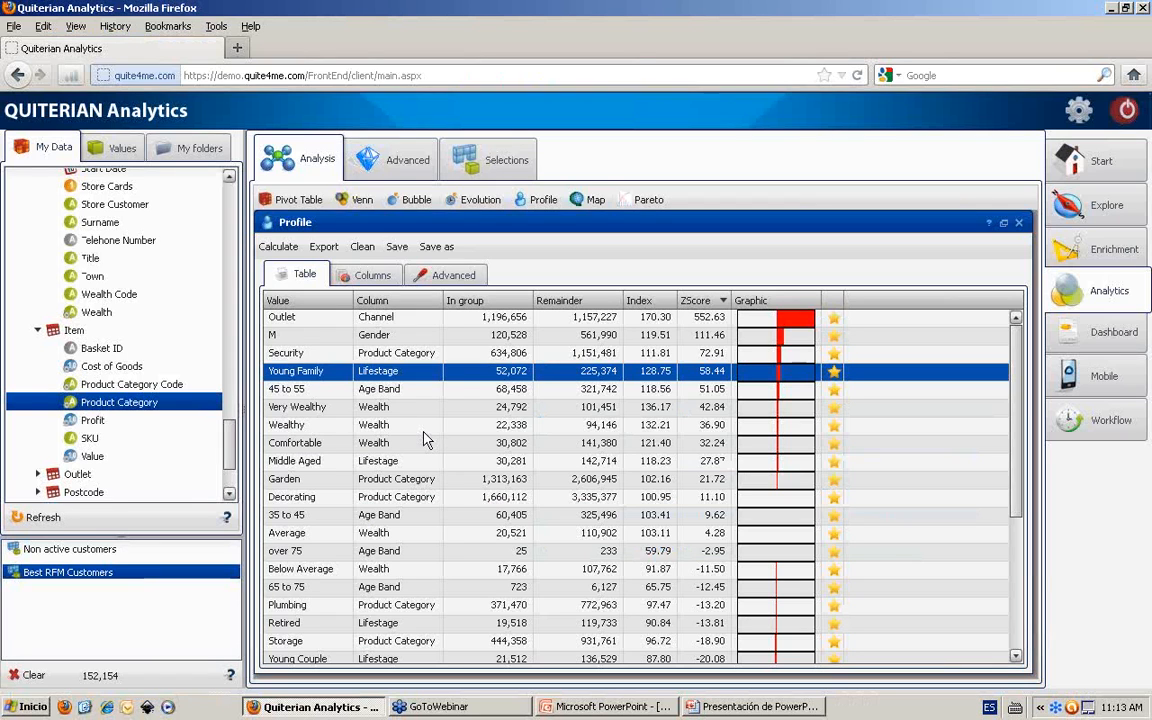
Select the Non active customers segment, collapse the Basket table in the data tree, and open a new Decision tree analysis
left_click(120, 550)
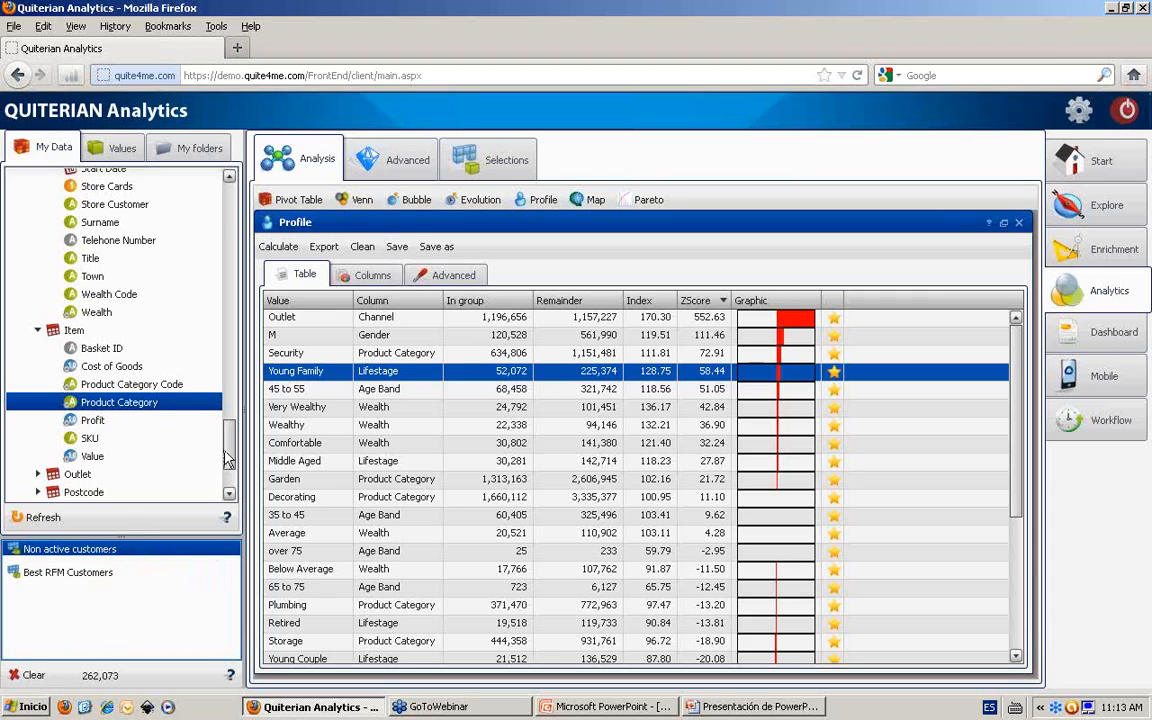
scroll(225, 430, "up", 1)
left_click_drag(229, 425, 229, 200)
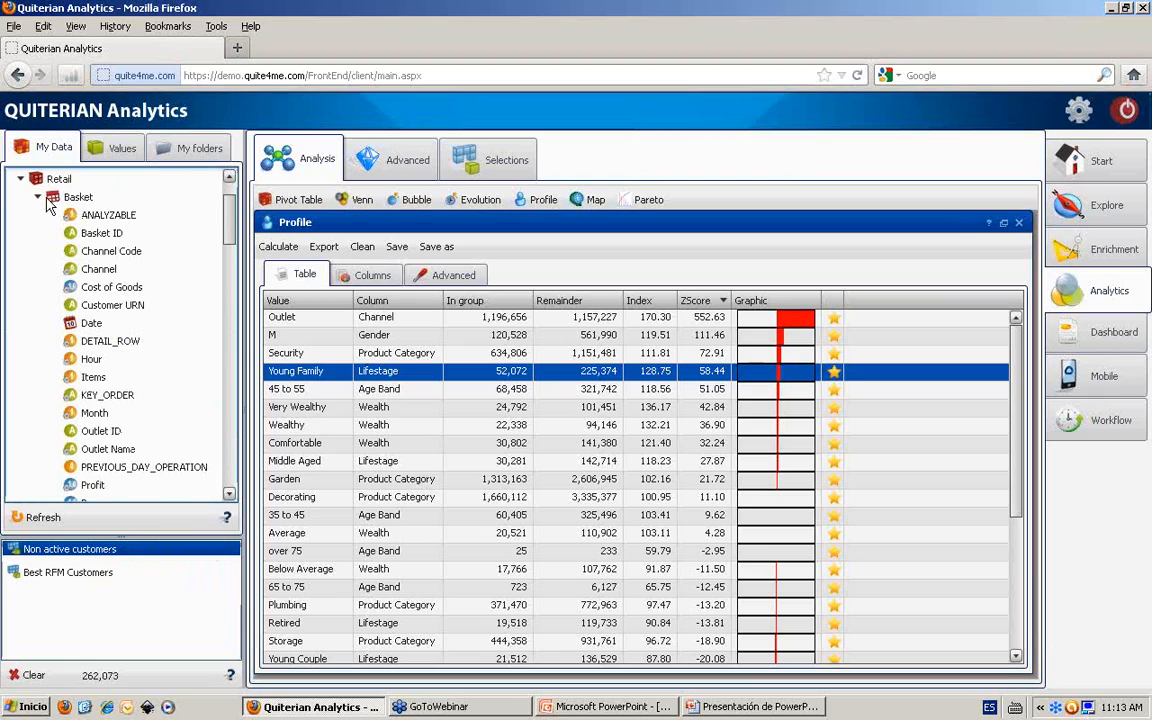
left_click(50, 199)
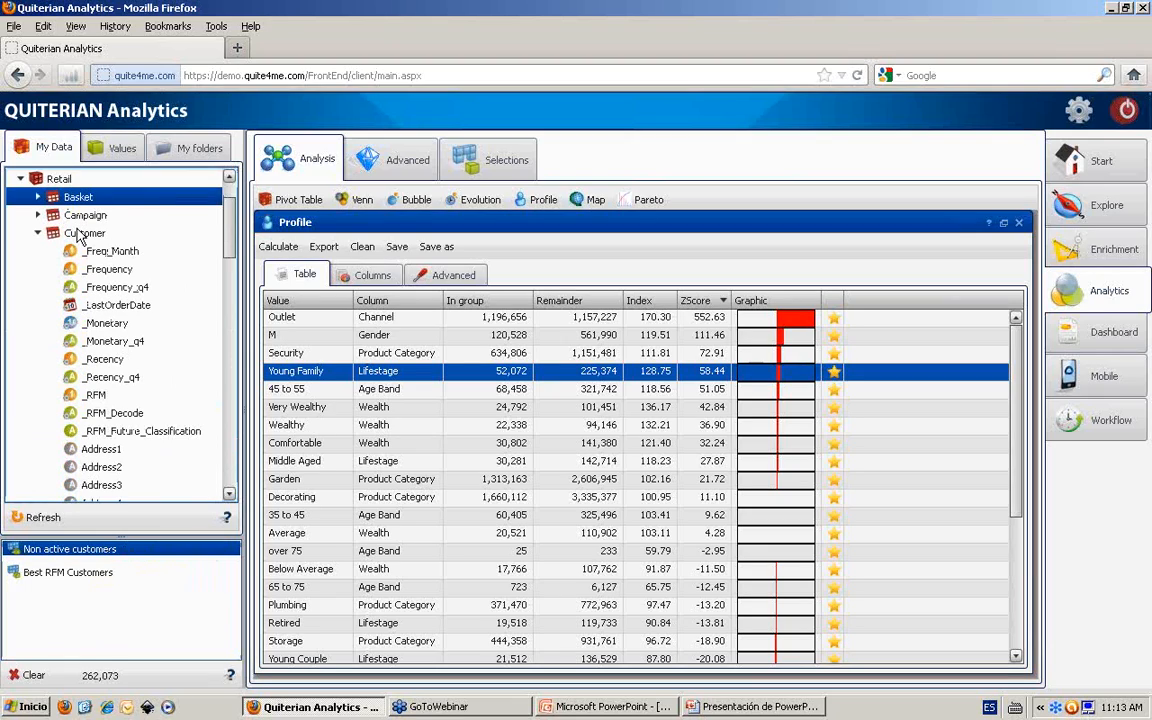
left_click(72, 232)
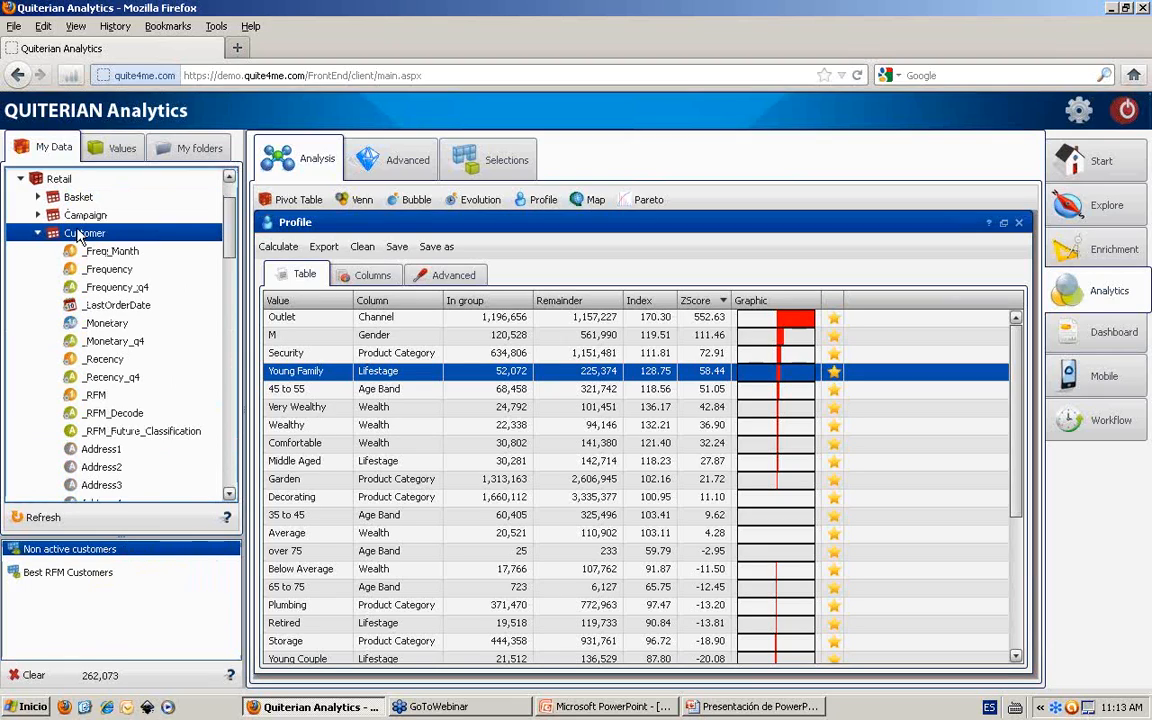
left_click(378, 163)
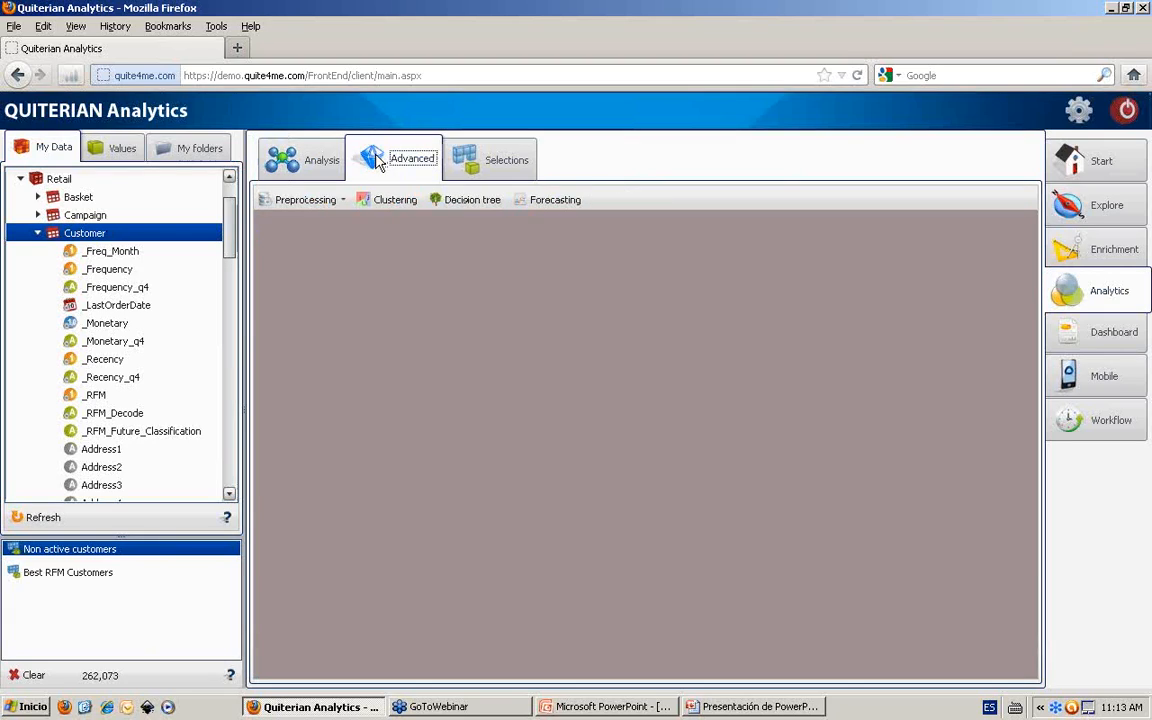
left_click(472, 203)
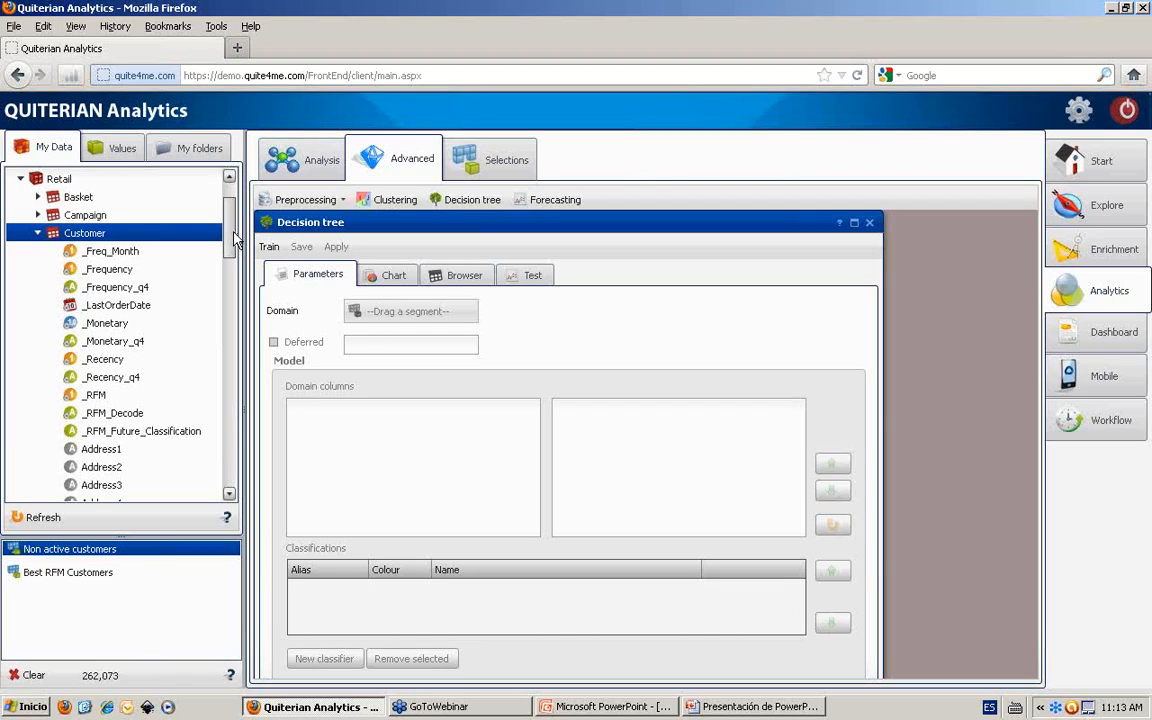
Create a new customer selection and name it "sample data"
left_click(492, 165)
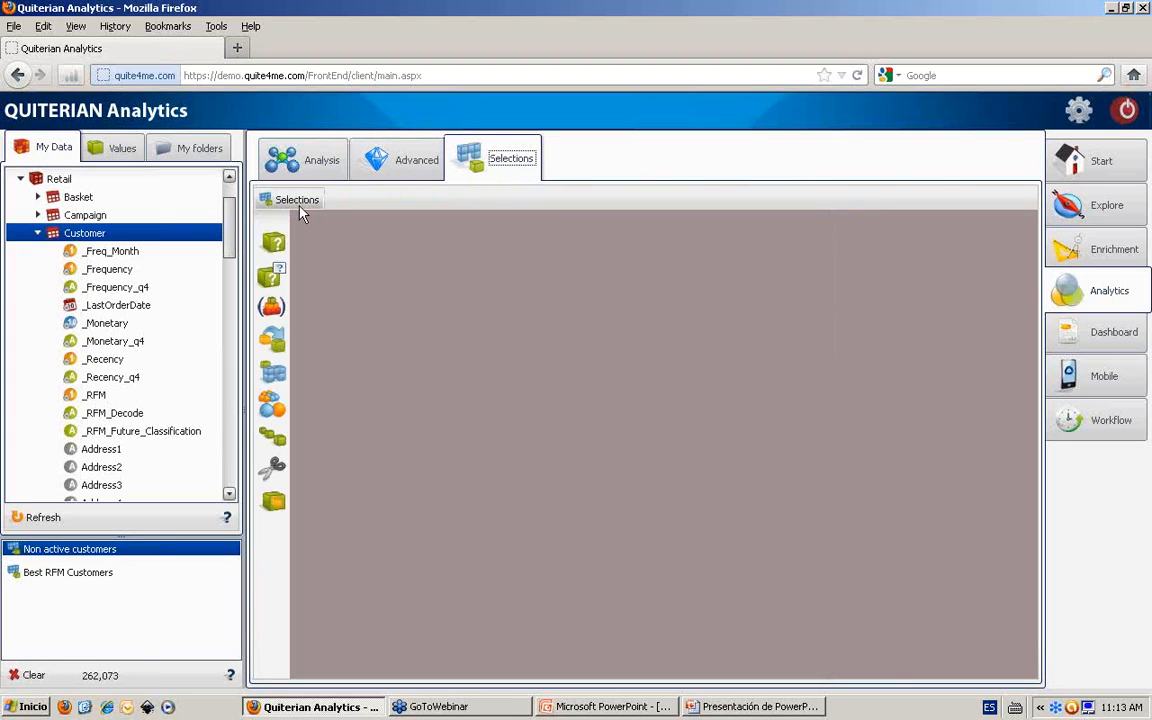
left_click(437, 276)
type("sample data")
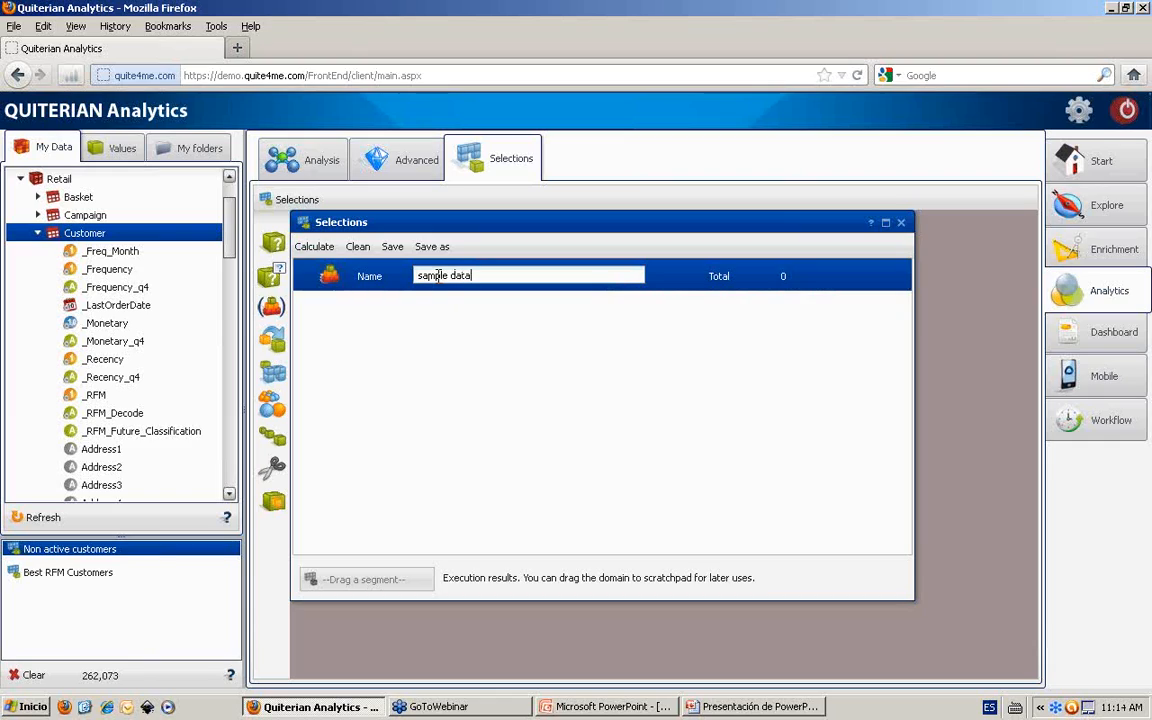
Complete the selection name as "sample data for decision tree" and add a nested group with the condition _RFM_Decode = High_RFM
type(" for decision tree")
left_click_drag(272, 303, 338, 290)
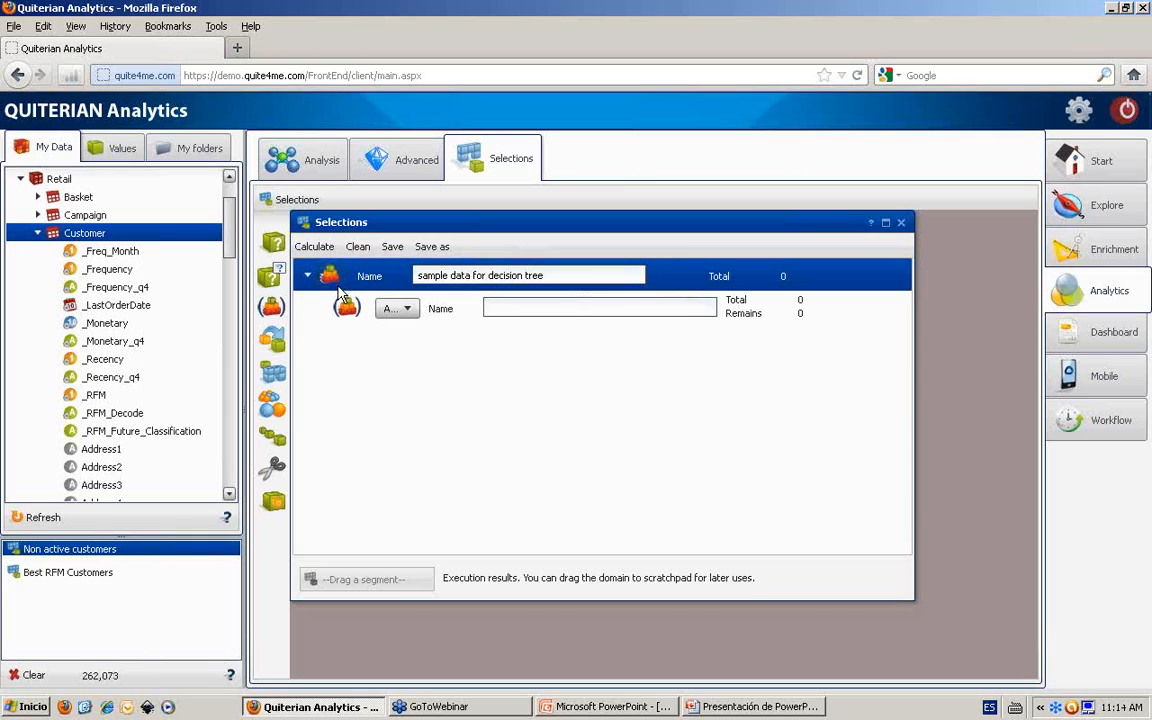
double_click(115, 415)
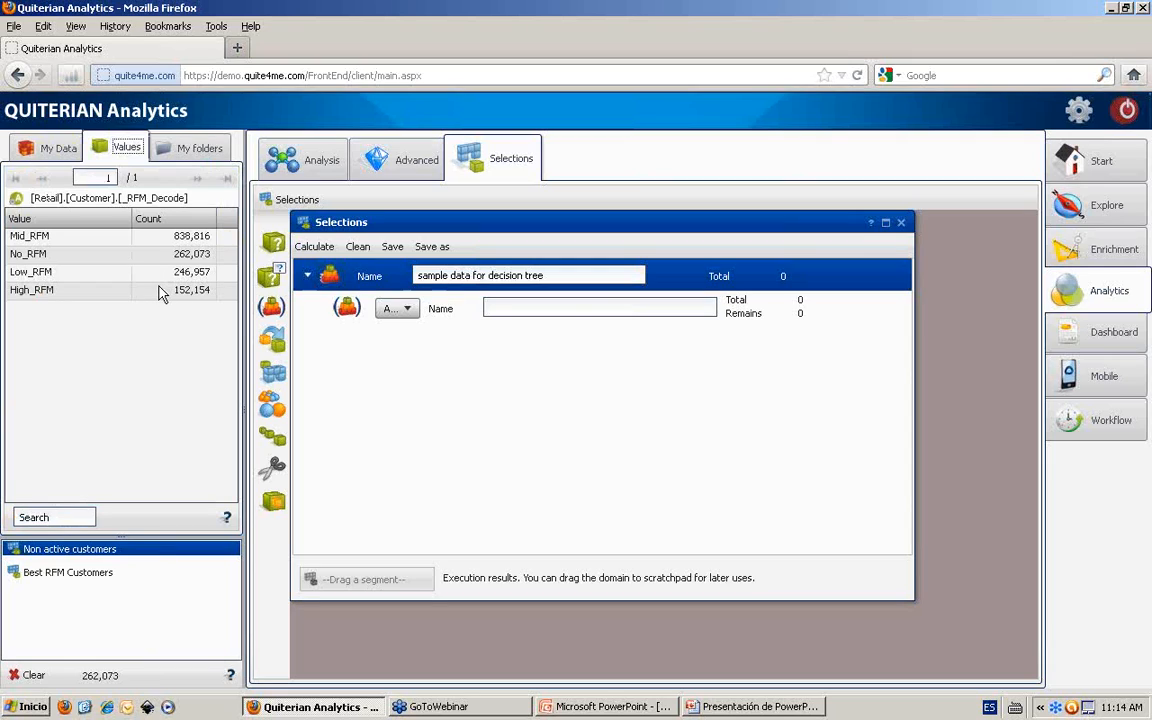
left_click(160, 290)
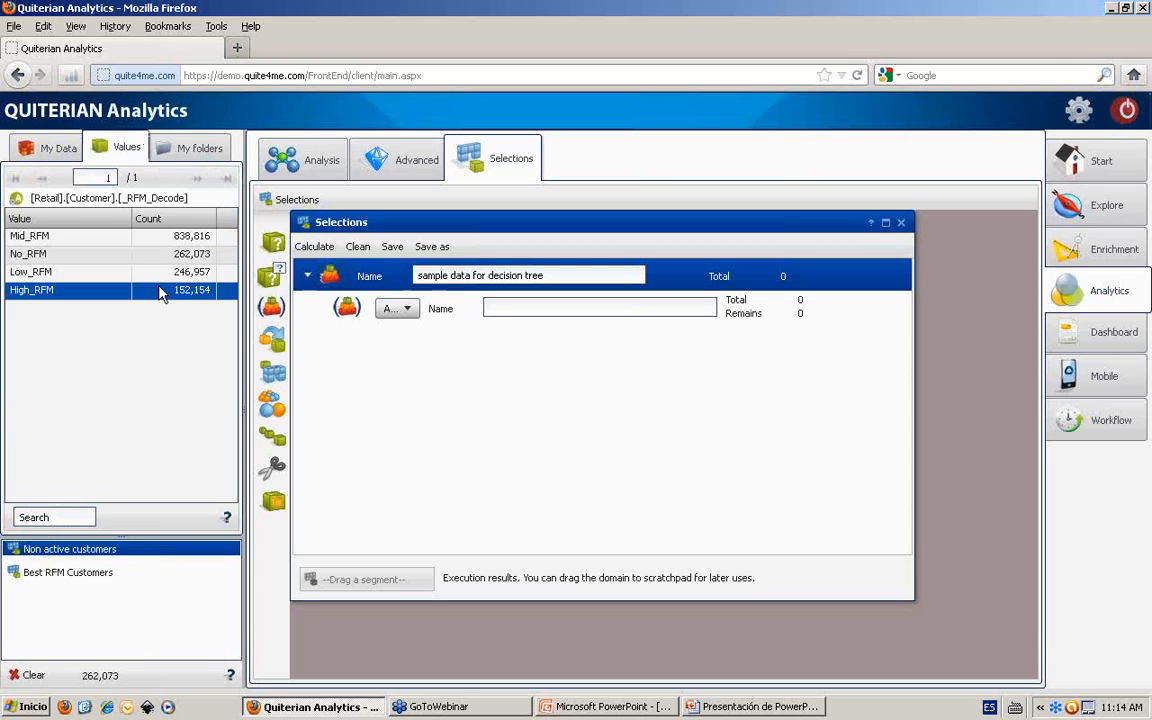
left_click(99, 258)
left_click(100, 296)
left_click_drag(100, 296, 438, 315)
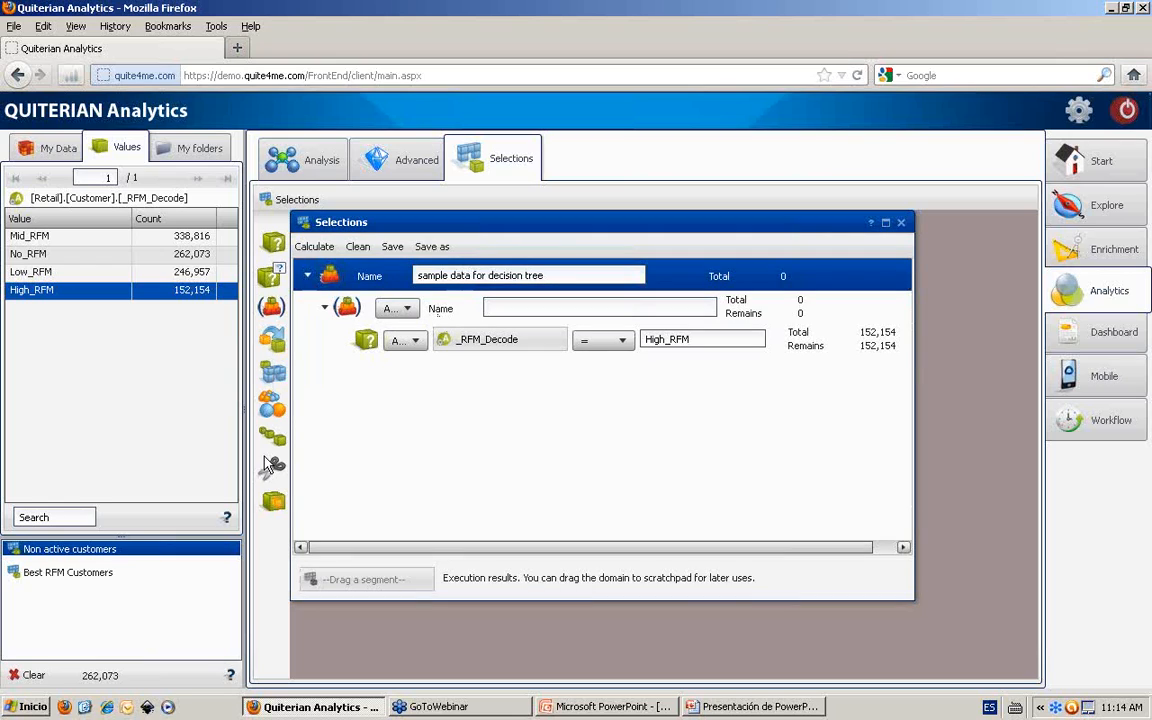
Add a record-limit condition to the nested High_RFM group and name the group "150K High RFM"
left_click_drag(357, 313, 357, 313)
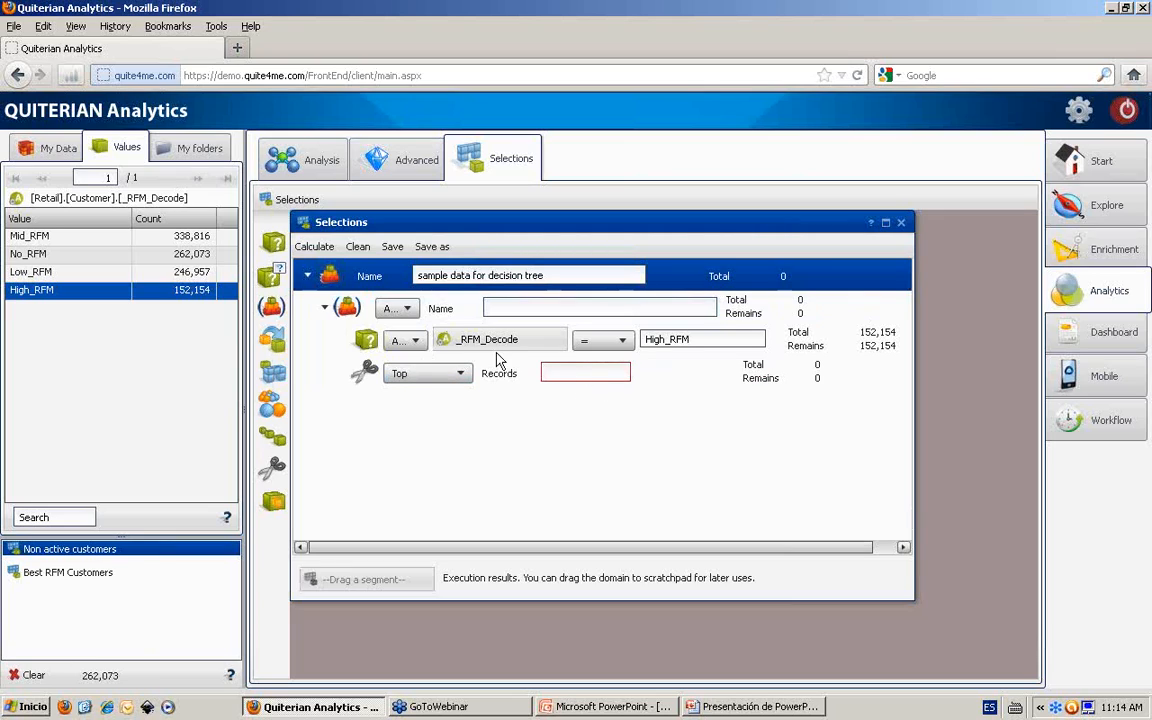
left_click(522, 310)
type("1")
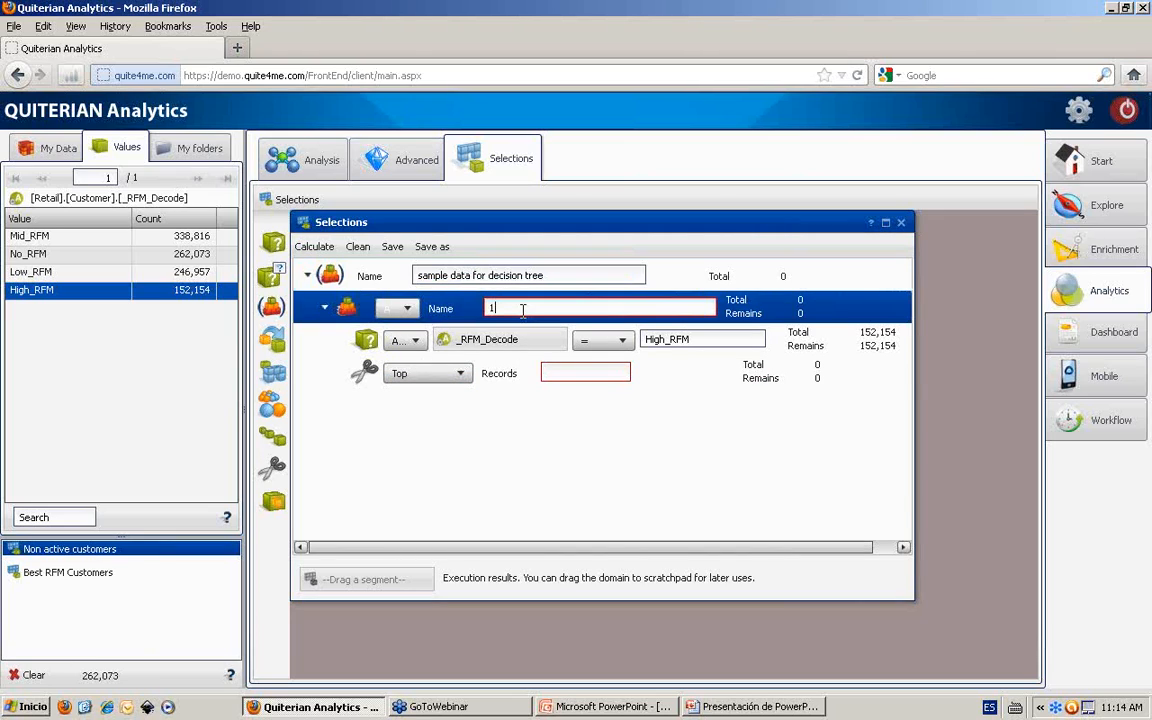
type("50")
type("K High")
type(" b")
key("BackSpace")
key("BackSpace")
type("gh RM")
Limit the 150K High RFM group to 150000 random records and calculate the selection
left_click(552, 372)
type("150000")
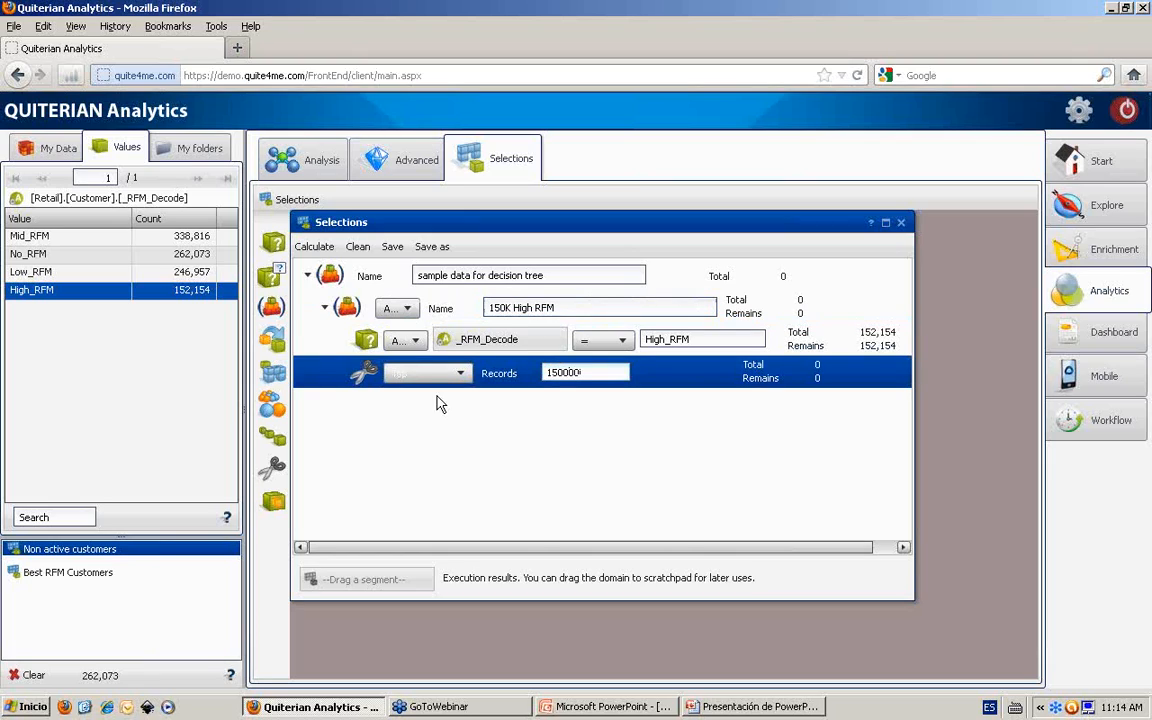
left_click(435, 374)
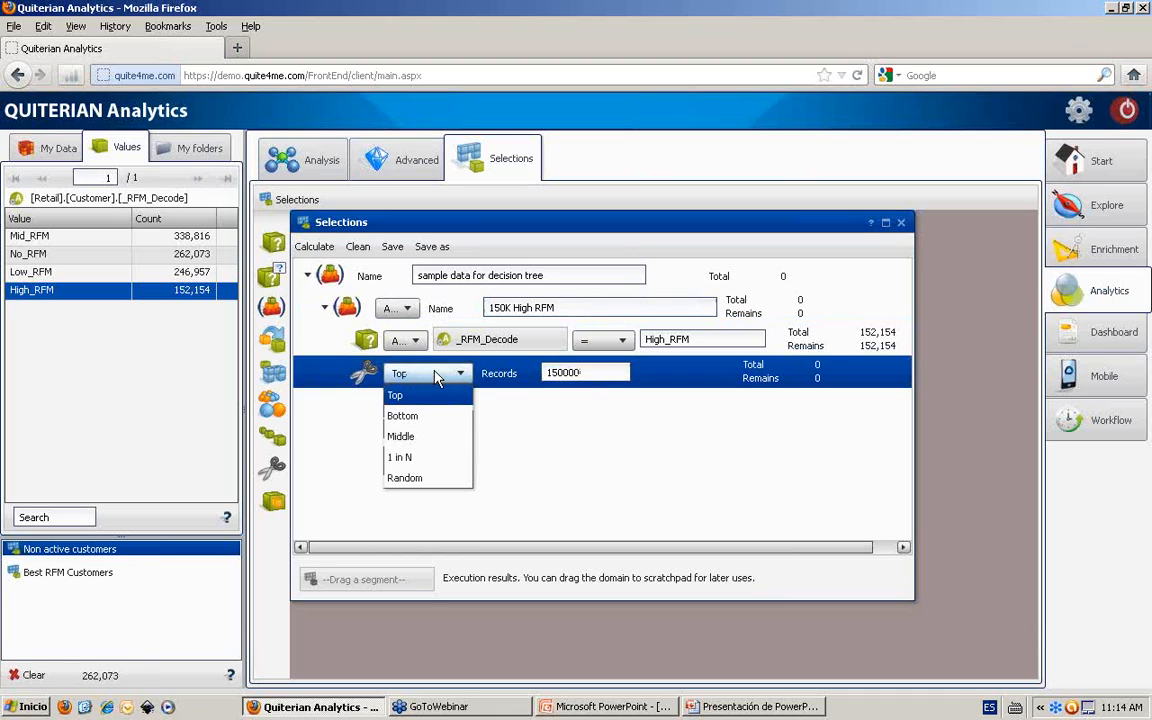
left_click(428, 478)
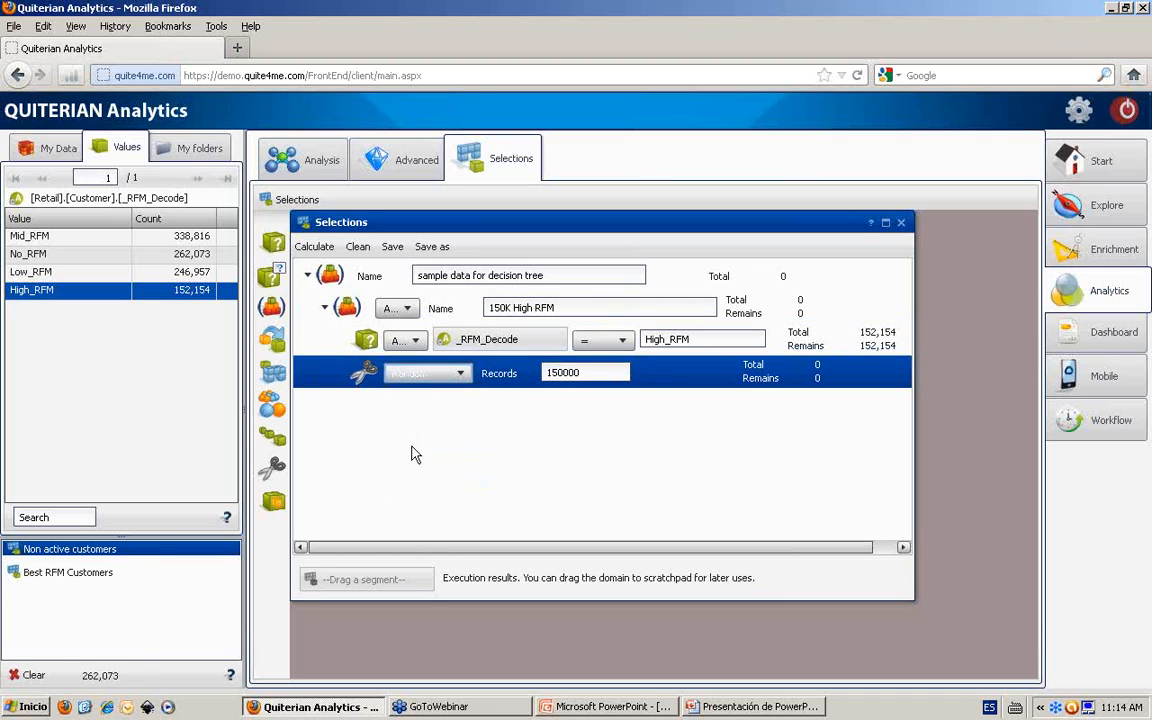
left_click(319, 252)
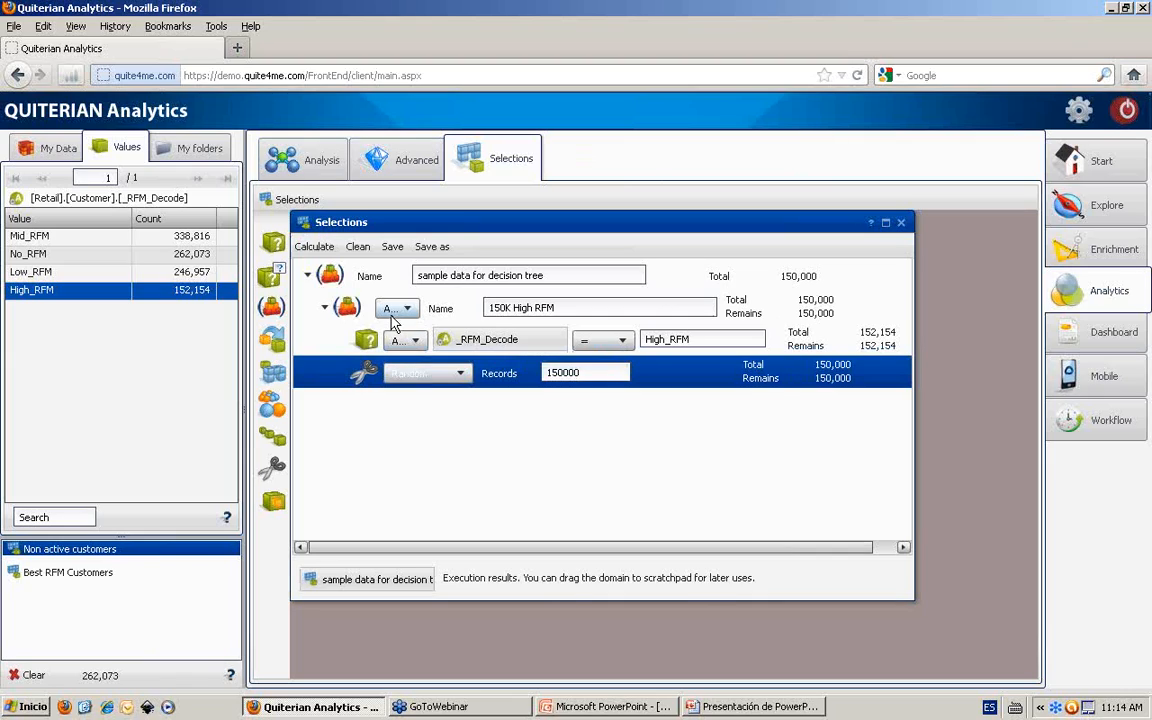
left_click(324, 308)
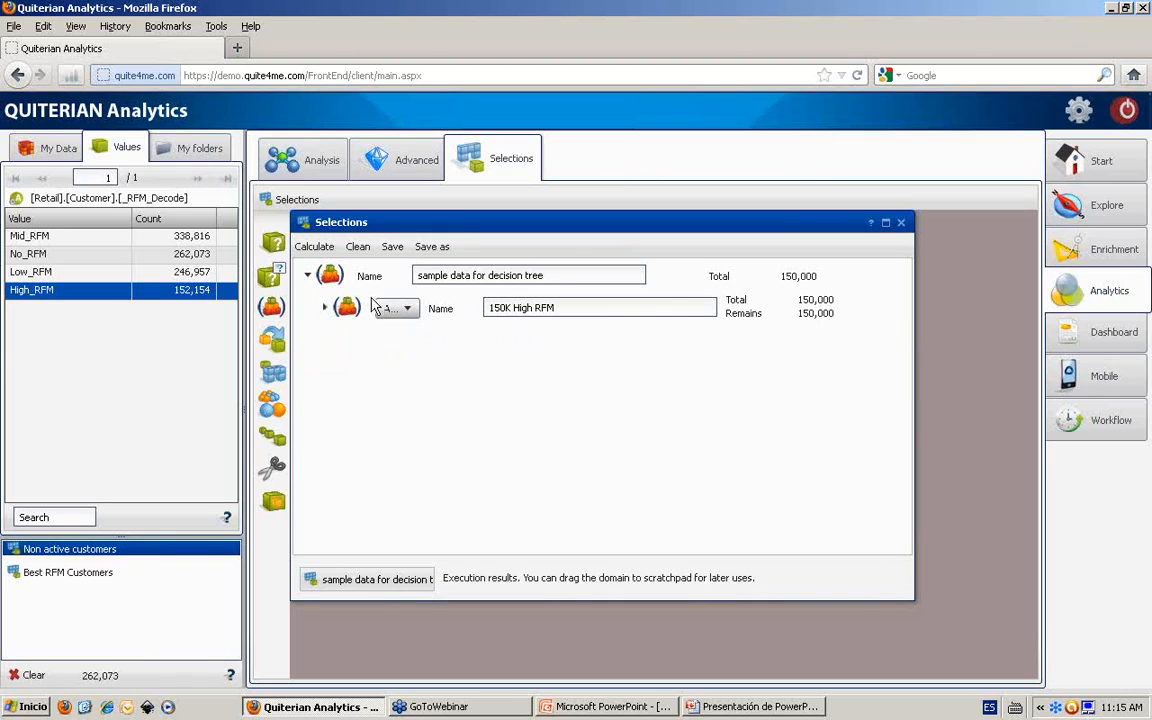
Open the saved Sample test data selection from the Webminar RFM folder and collapse its four RFM groups
left_click(192, 147)
left_click(92, 289)
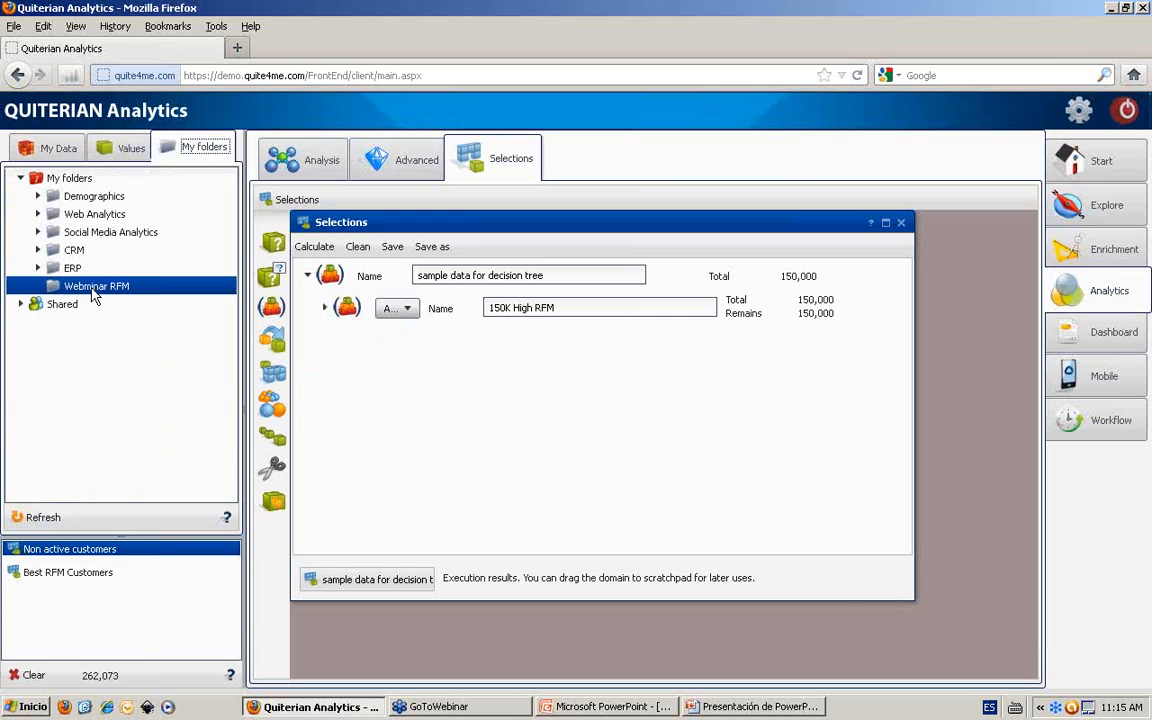
double_click(92, 289)
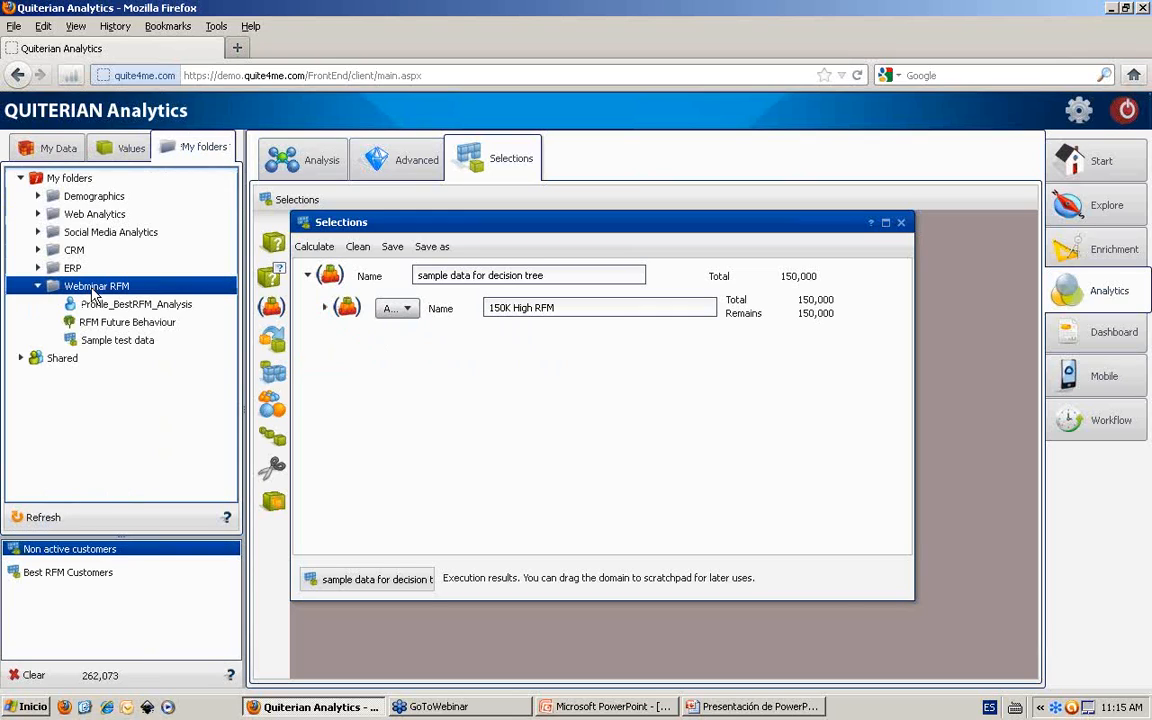
left_click(92, 341)
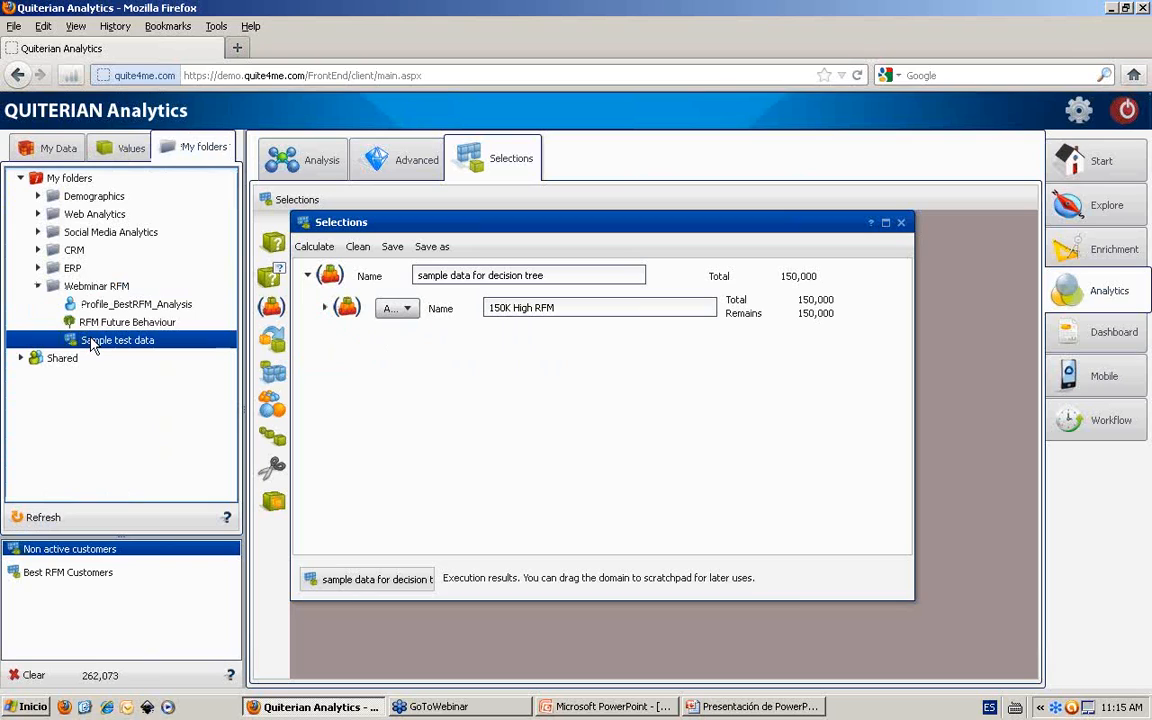
double_click(91, 340)
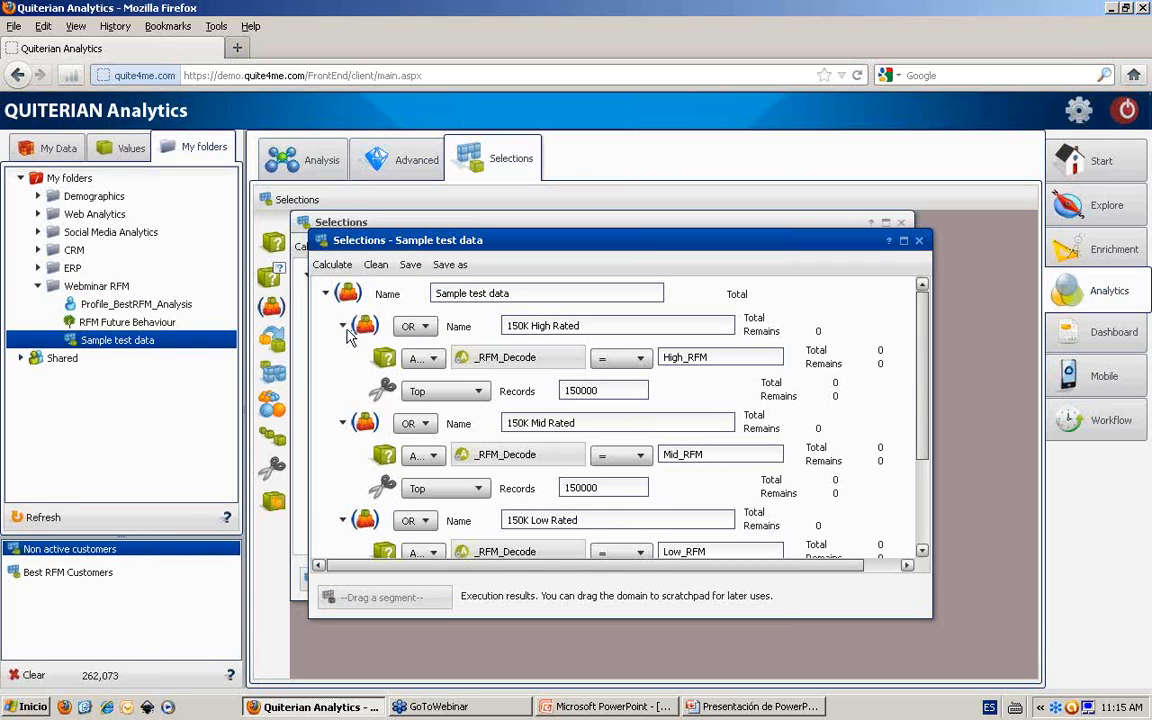
left_click(343, 325)
left_click(343, 358)
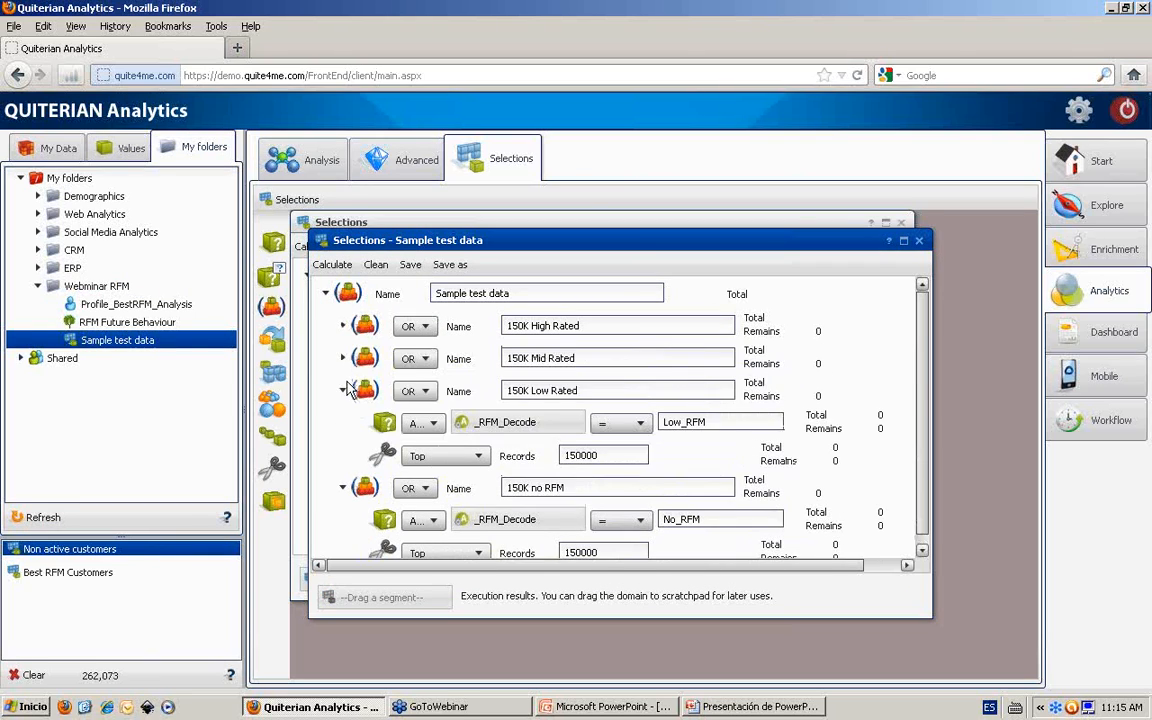
left_click(343, 391)
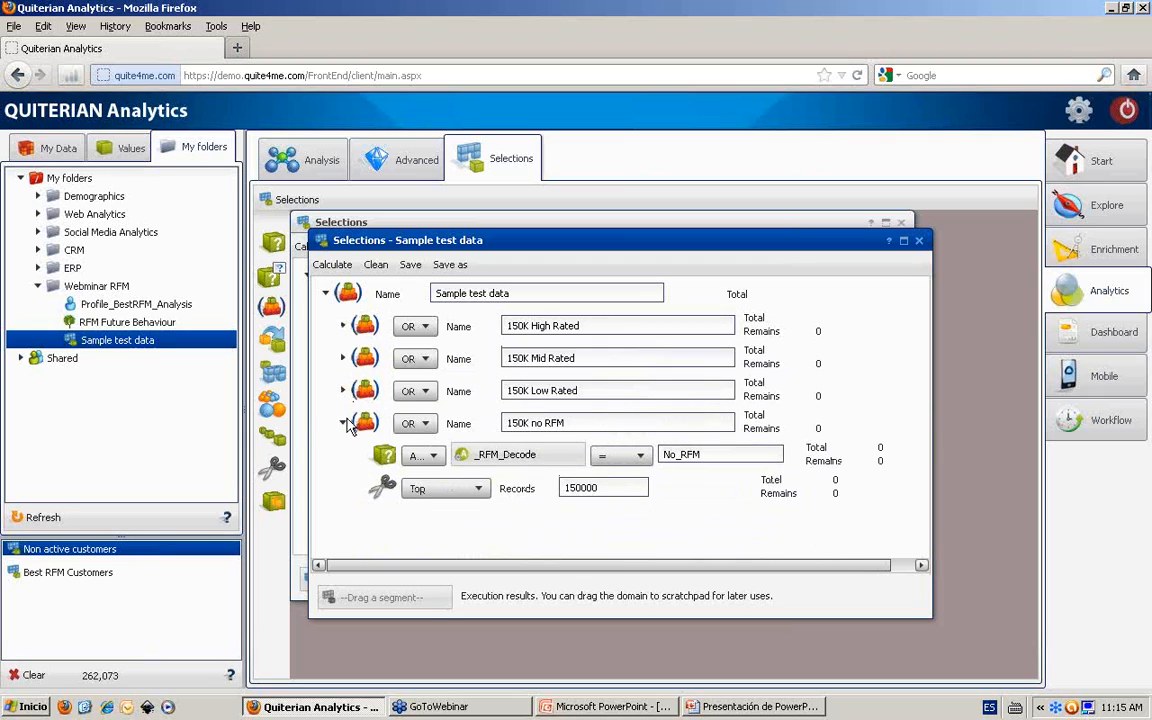
left_click(348, 426)
left_click(343, 424)
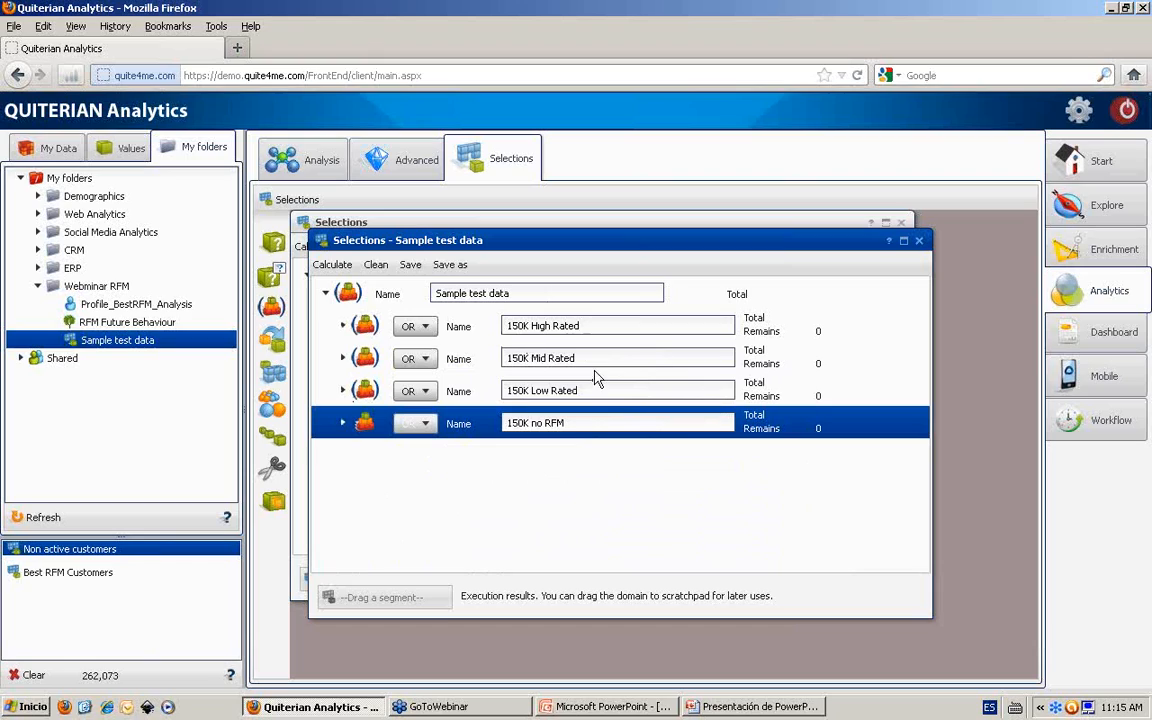
Calculate the Sample test data selection and use its segment, kept in the scratchpad, as the decision tree's domain
left_click(333, 265)
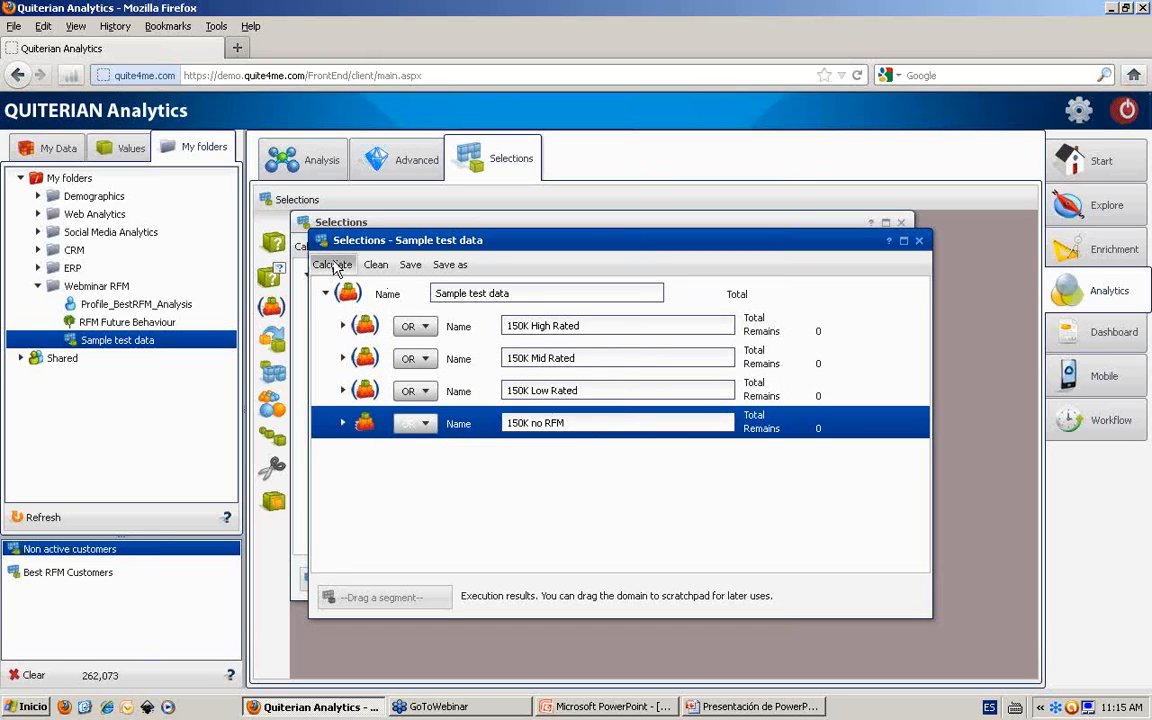
left_click_drag(357, 615, 67, 570)
left_click(73, 597)
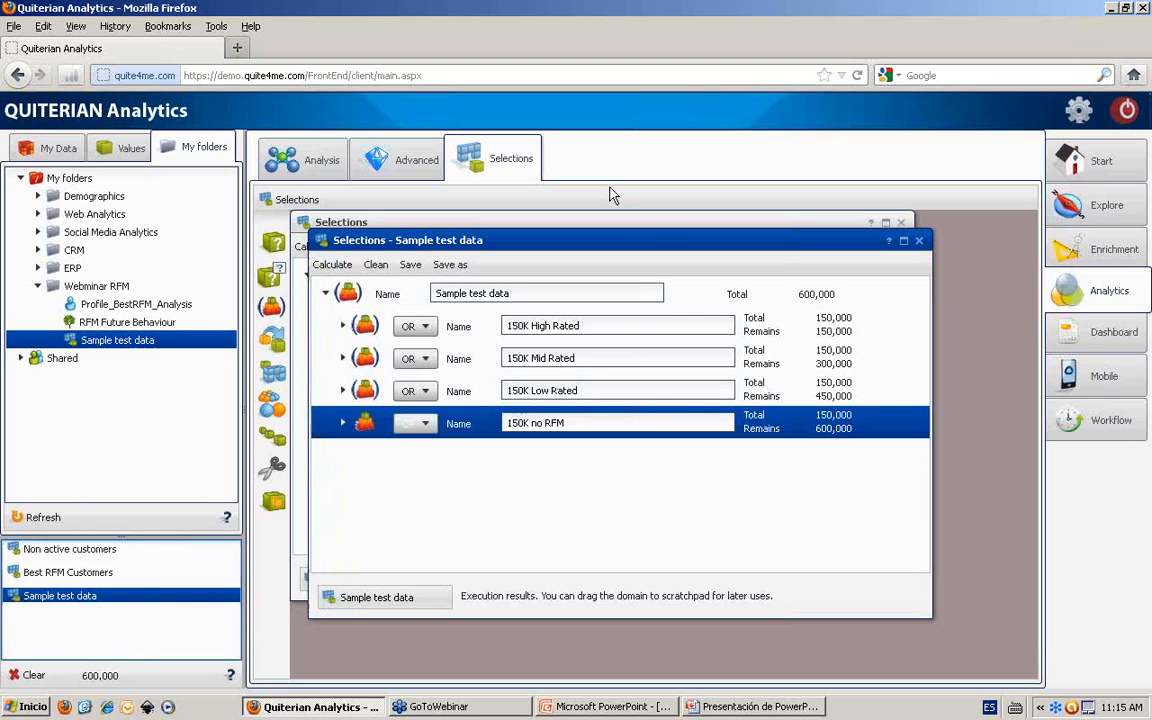
left_click(416, 161)
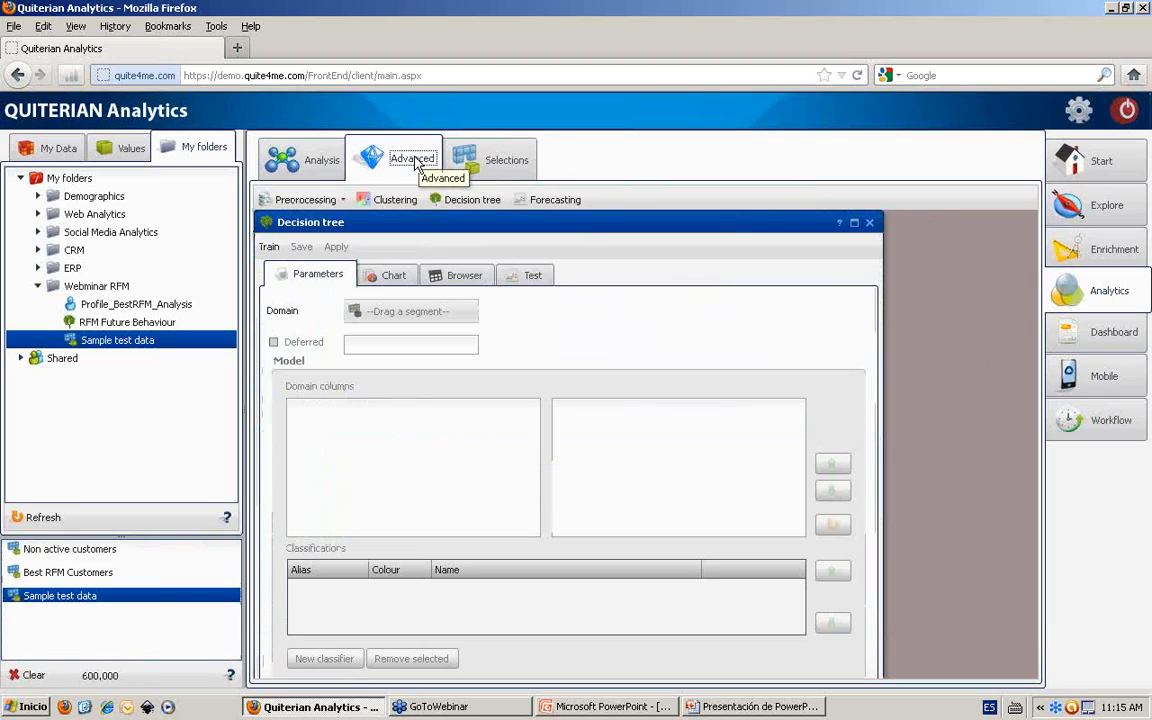
left_click_drag(53, 598, 401, 314)
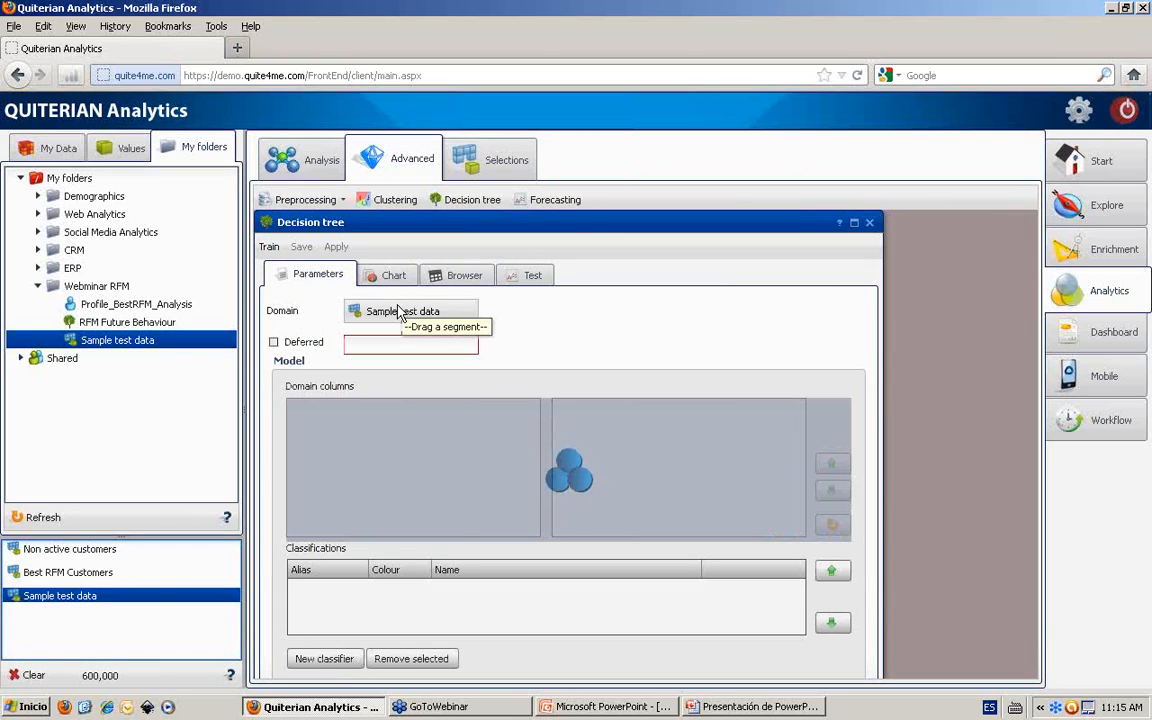
Add the Customer columns Age Band, Gender and Wealth to the decision tree model
left_click(303, 410)
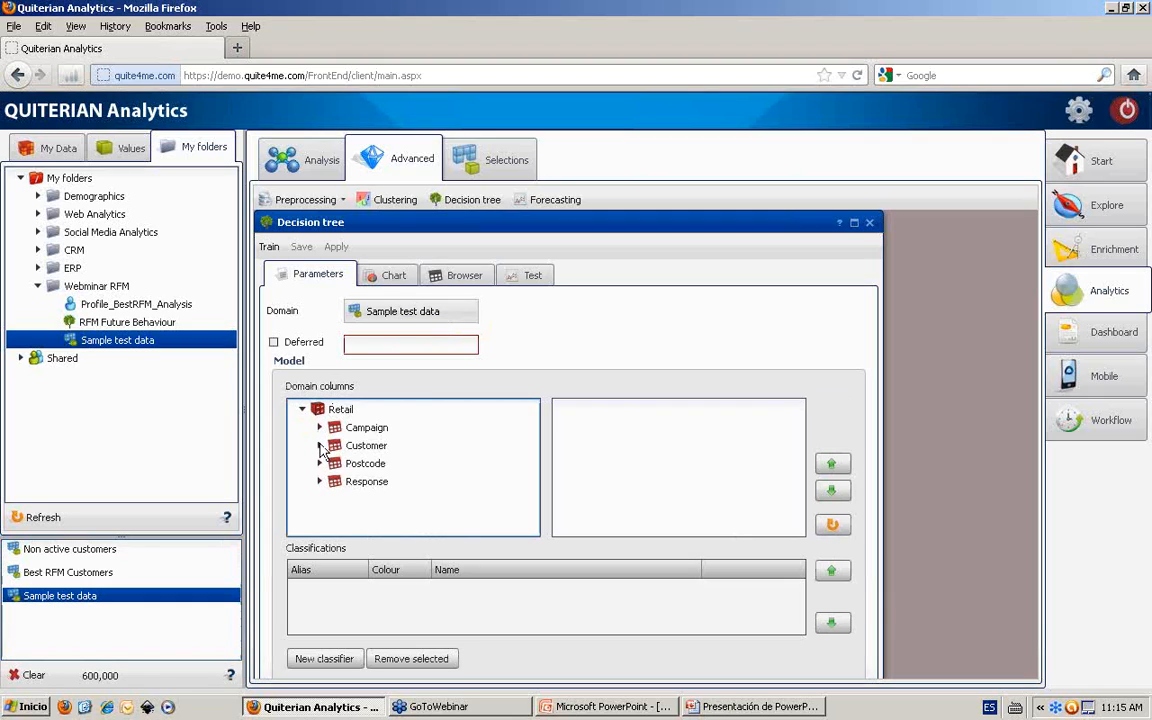
left_click(320, 446)
scroll(528, 428, "down", 1)
left_click_drag(528, 428, 607, 432)
left_click(485, 436)
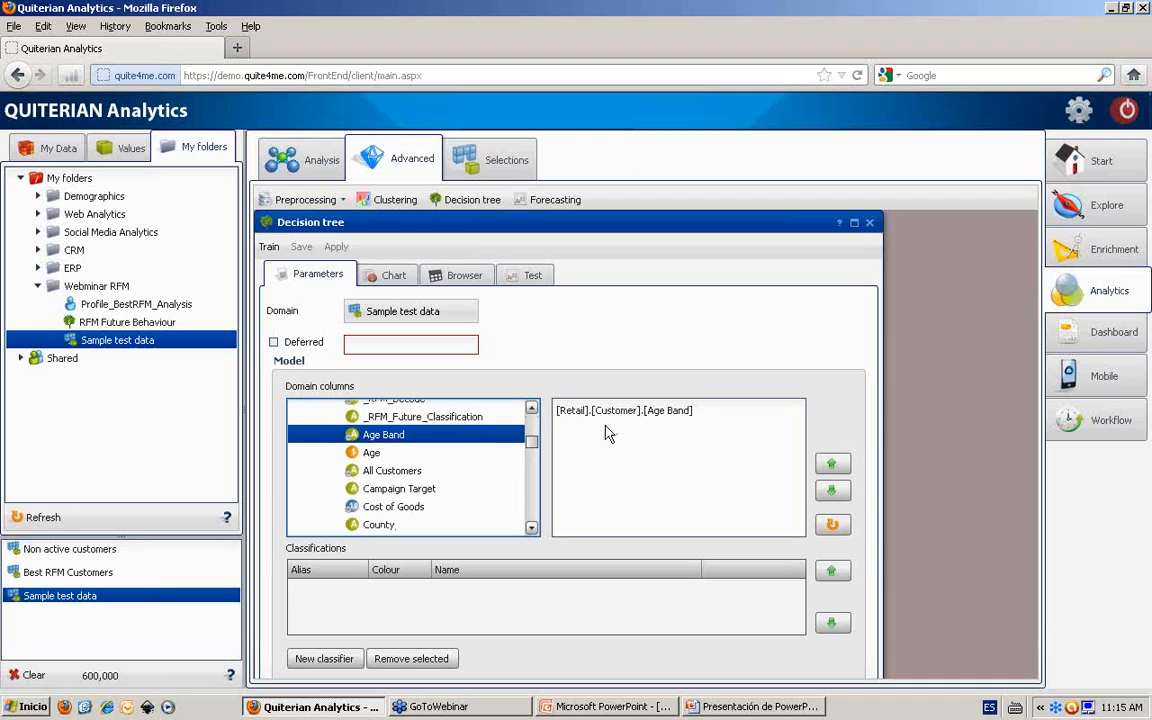
left_click_drag(532, 437, 535, 459)
left_click_drag(480, 501, 560, 465)
scroll(480, 425, "down", 5)
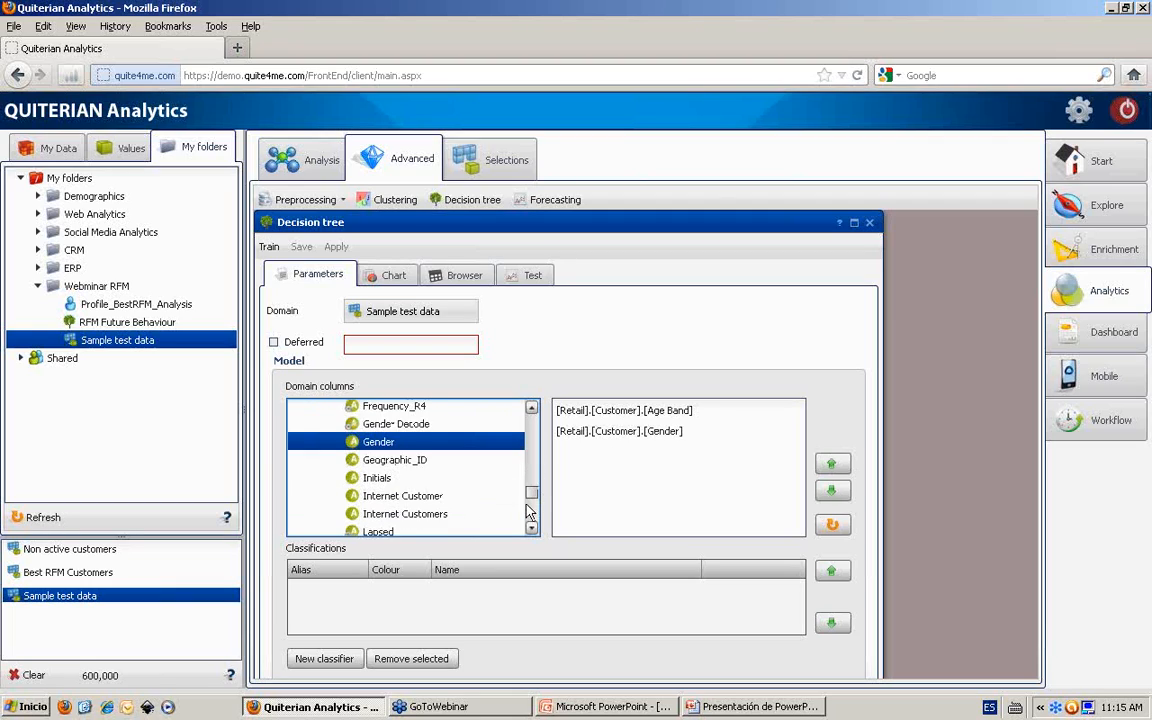
left_click_drag(380, 527, 605, 508)
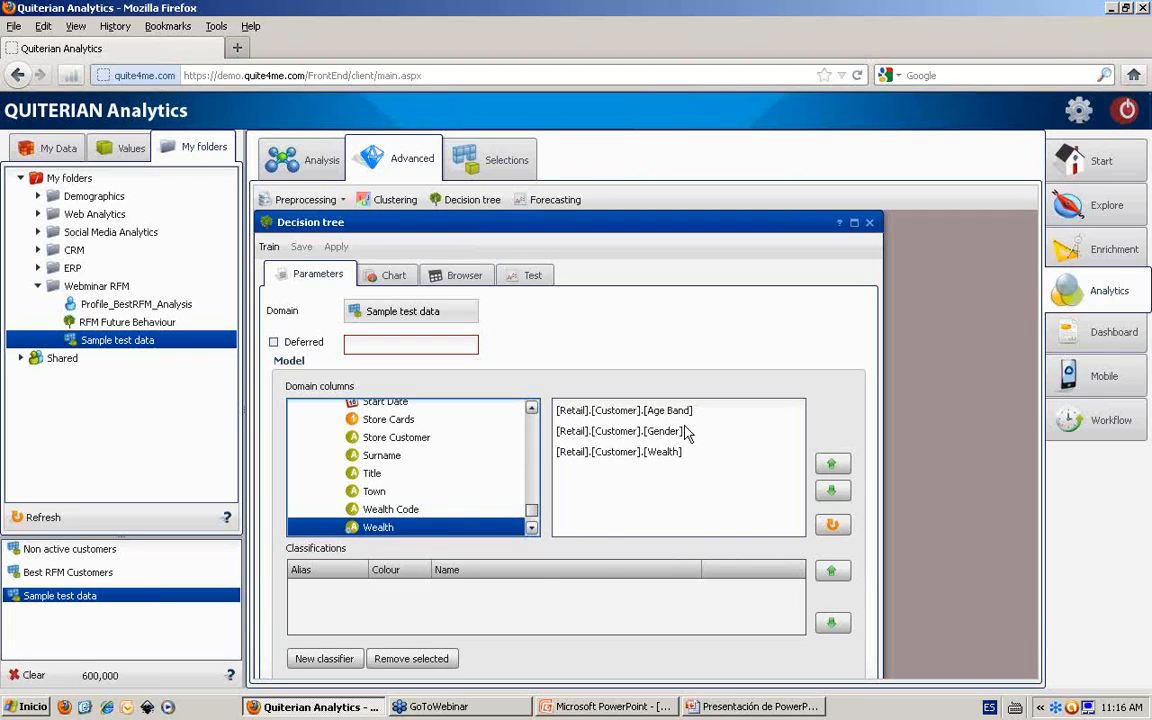
Add a green classifier with the alias "High RFM" based on the _RFM_Decode value High_RFM
left_click(350, 658)
type("Hifh")
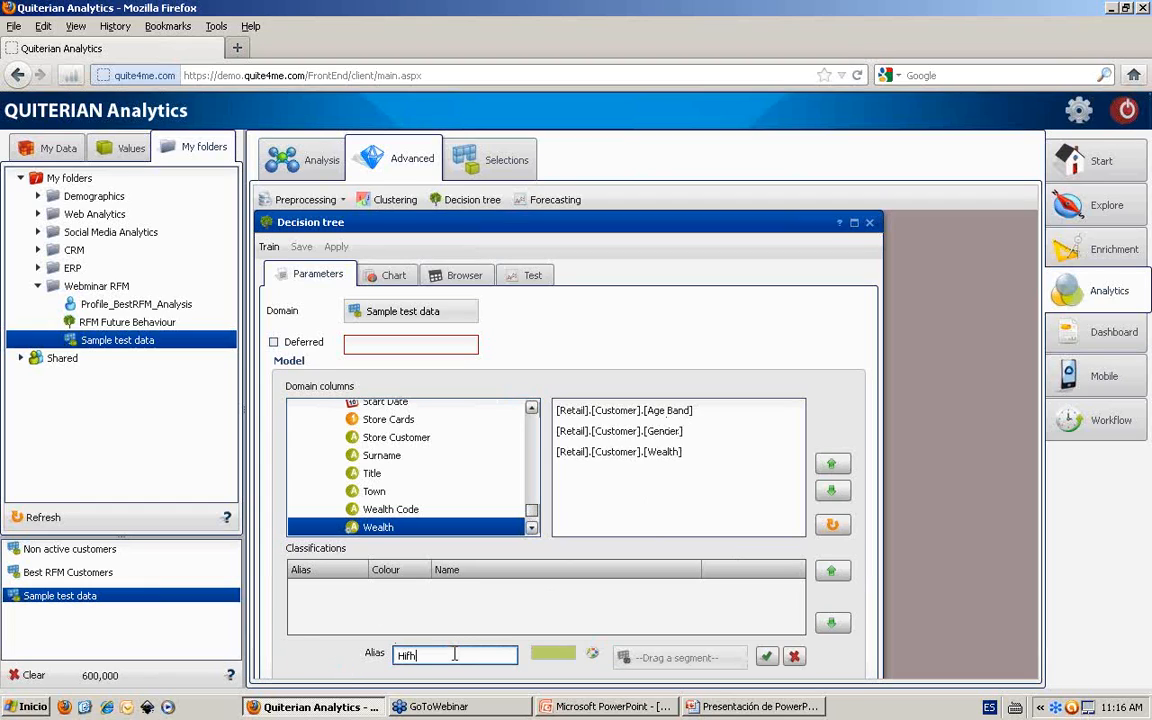
type(" RFM")
left_click(593, 656)
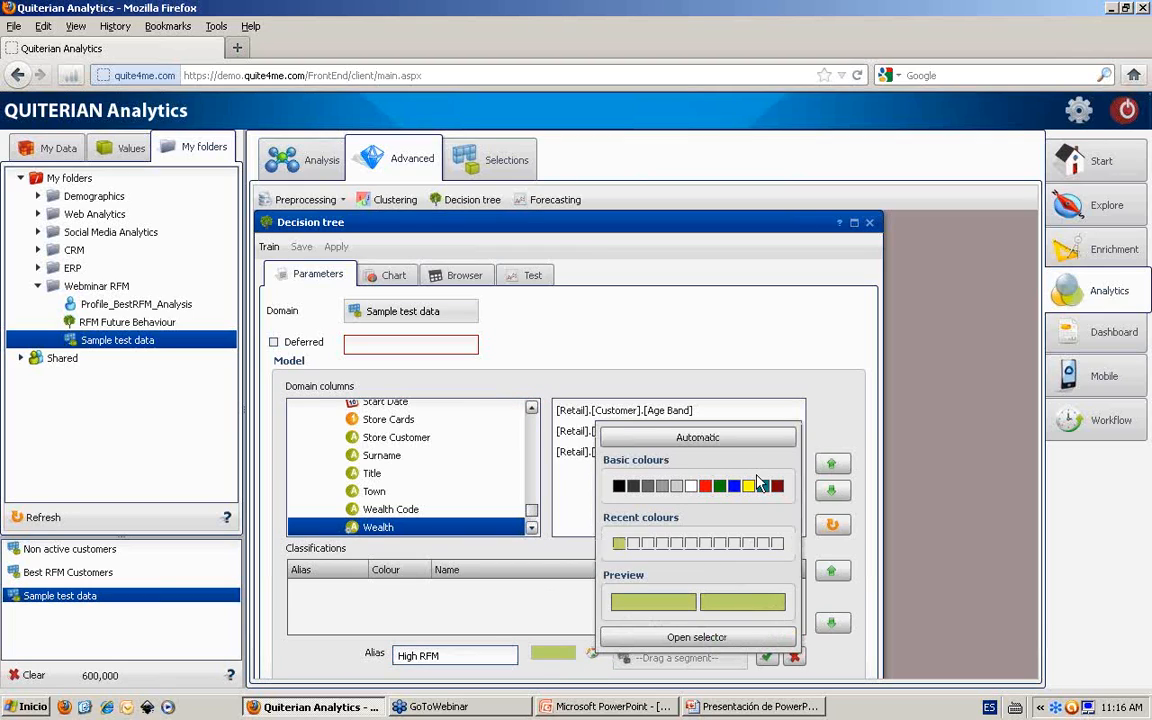
left_click(724, 488)
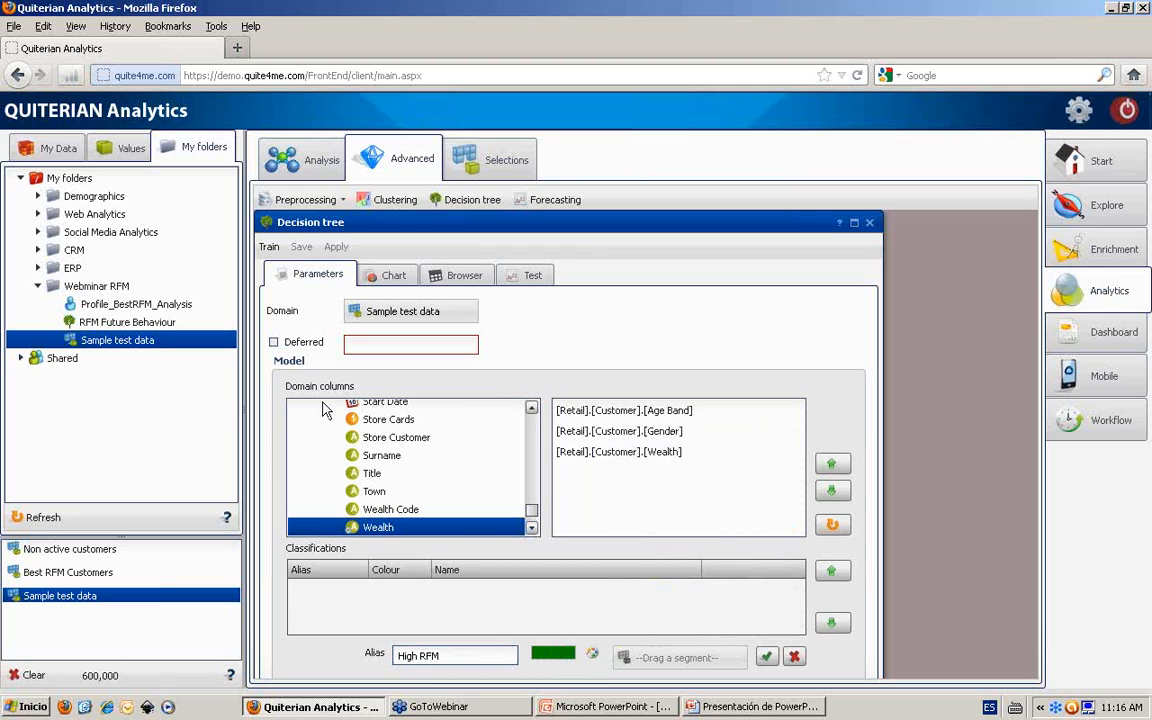
left_click(58, 148)
left_click(101, 150)
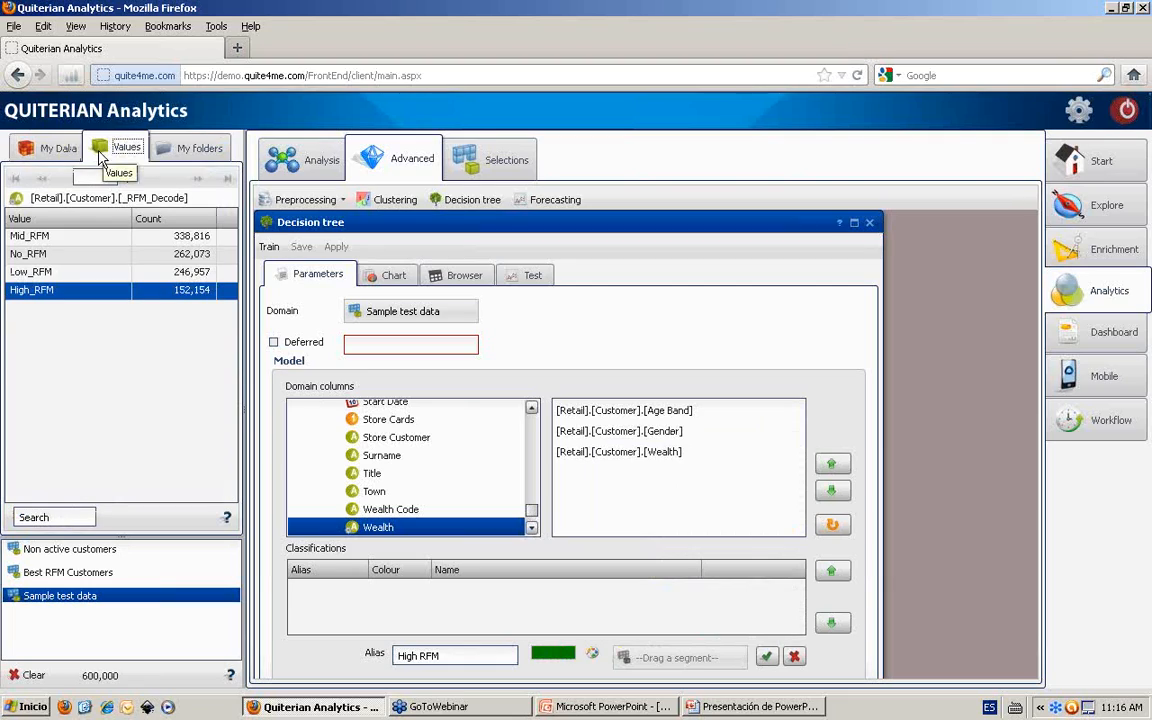
left_click_drag(44, 290, 642, 658)
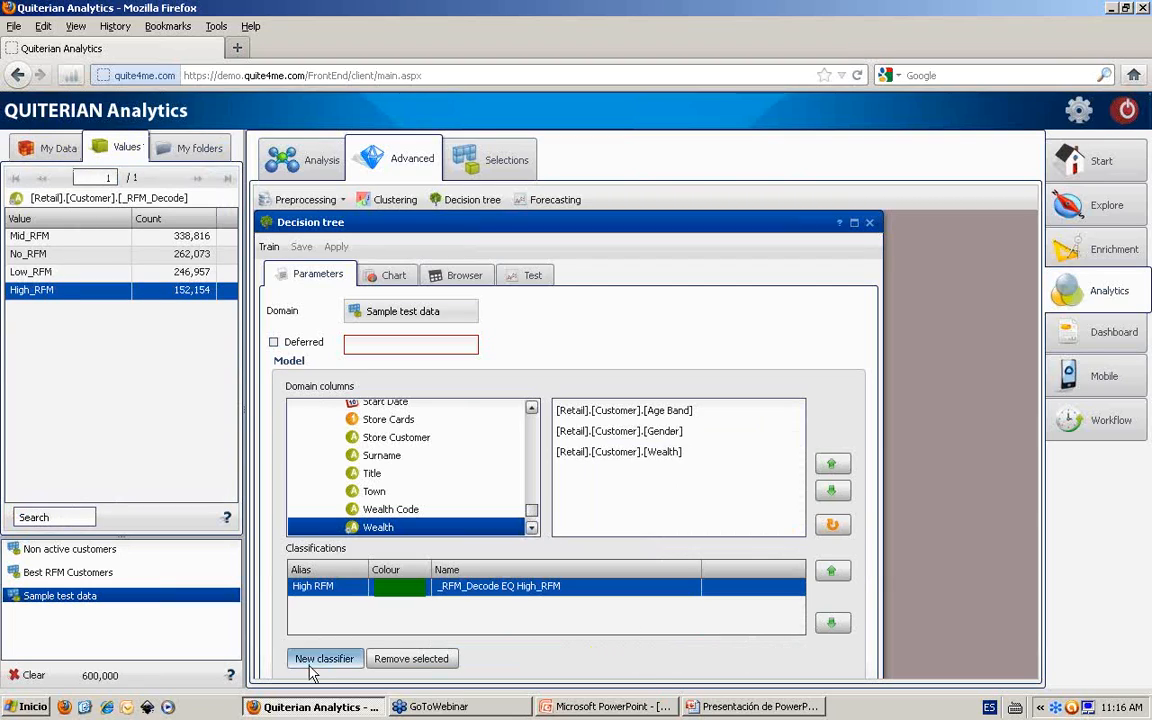
Add a yellow classifier with the alias "Mid RFM" based on the _RFM_Decode value Mid_RFM
left_click(320, 659)
type("Mid R")
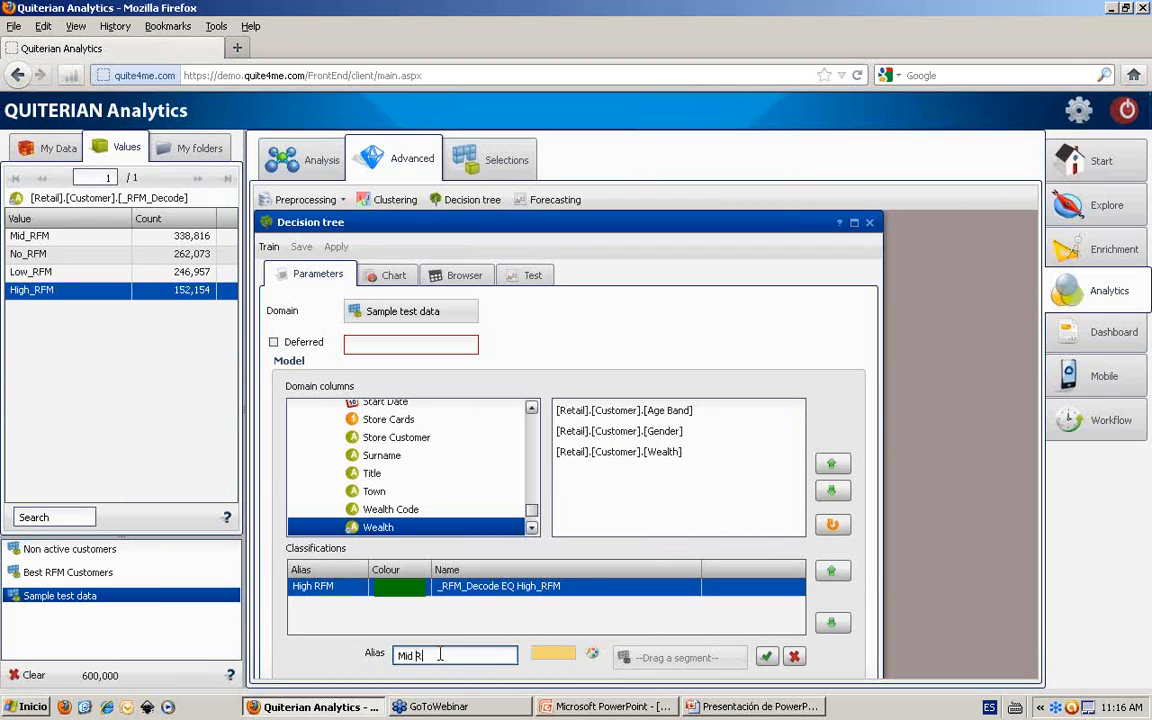
type("FM")
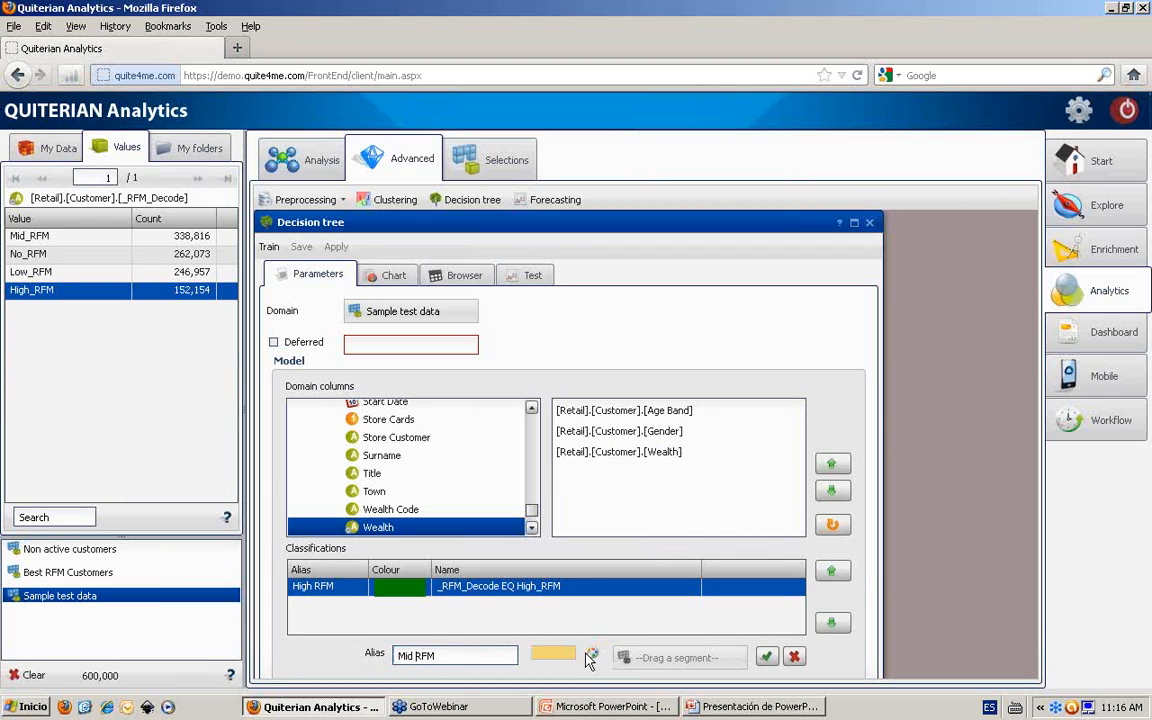
left_click(592, 654)
left_click(737, 489)
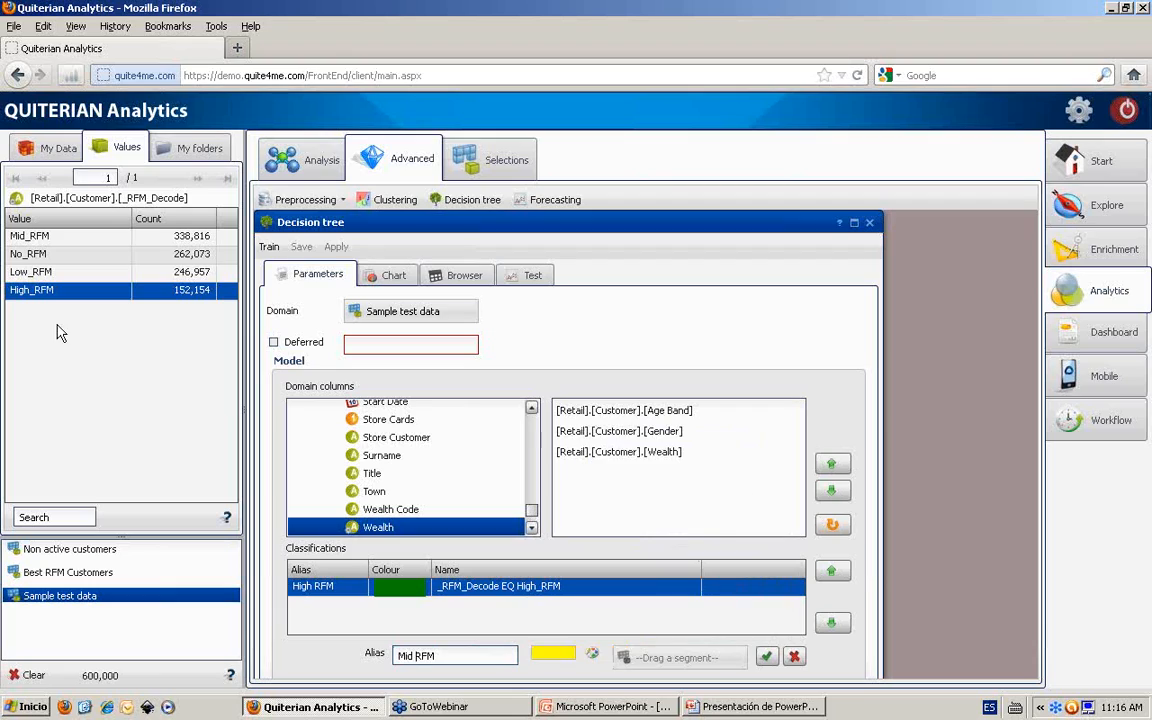
left_click(76, 236)
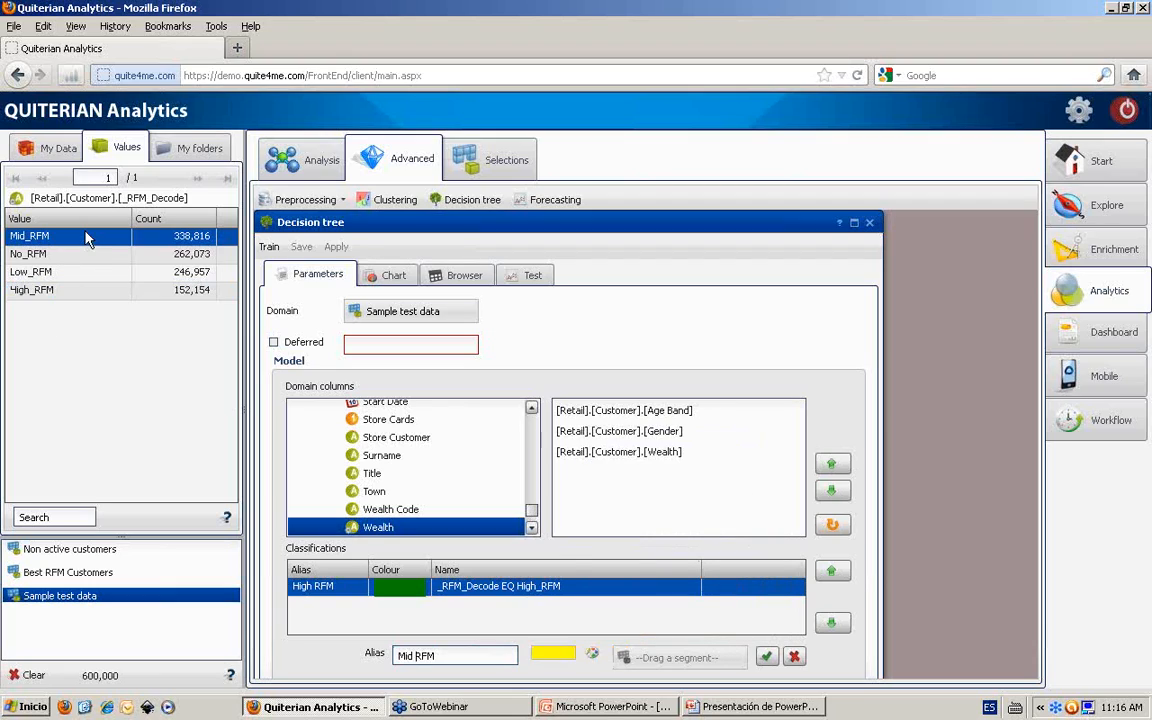
left_click_drag(642, 664, 655, 660)
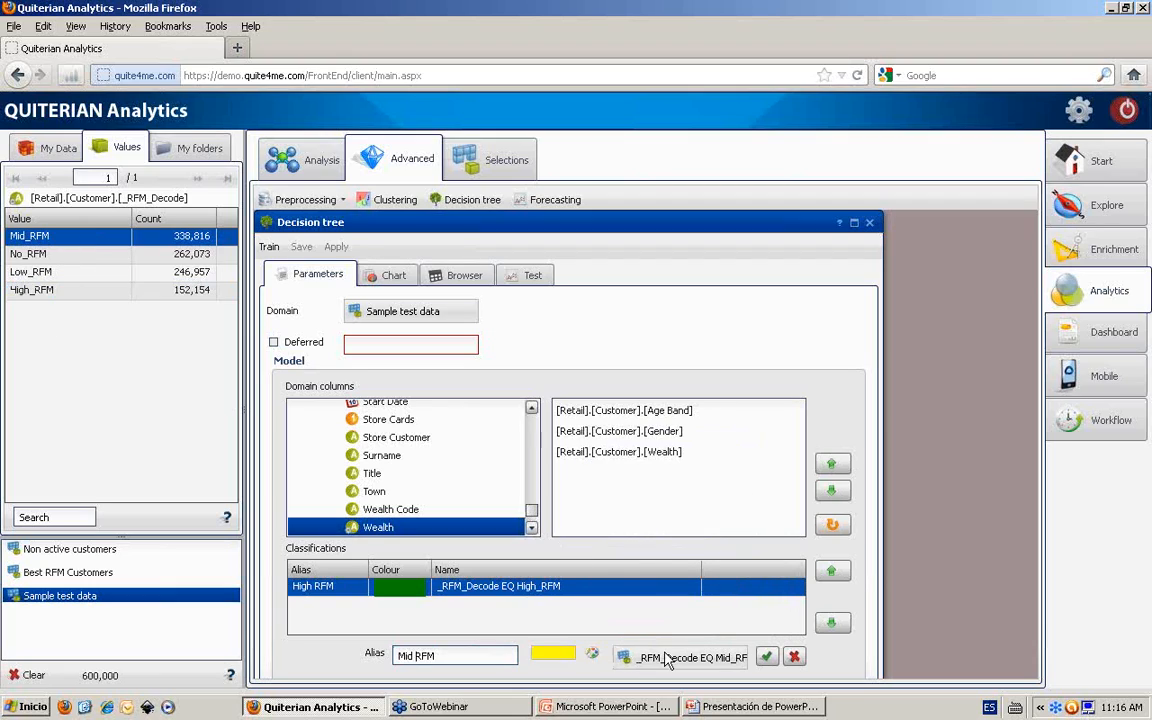
left_click(766, 656)
Add a red classifier with the alias "Low RFM" based on the _RFM_Decode value Low_RFM
left_click(332, 659)
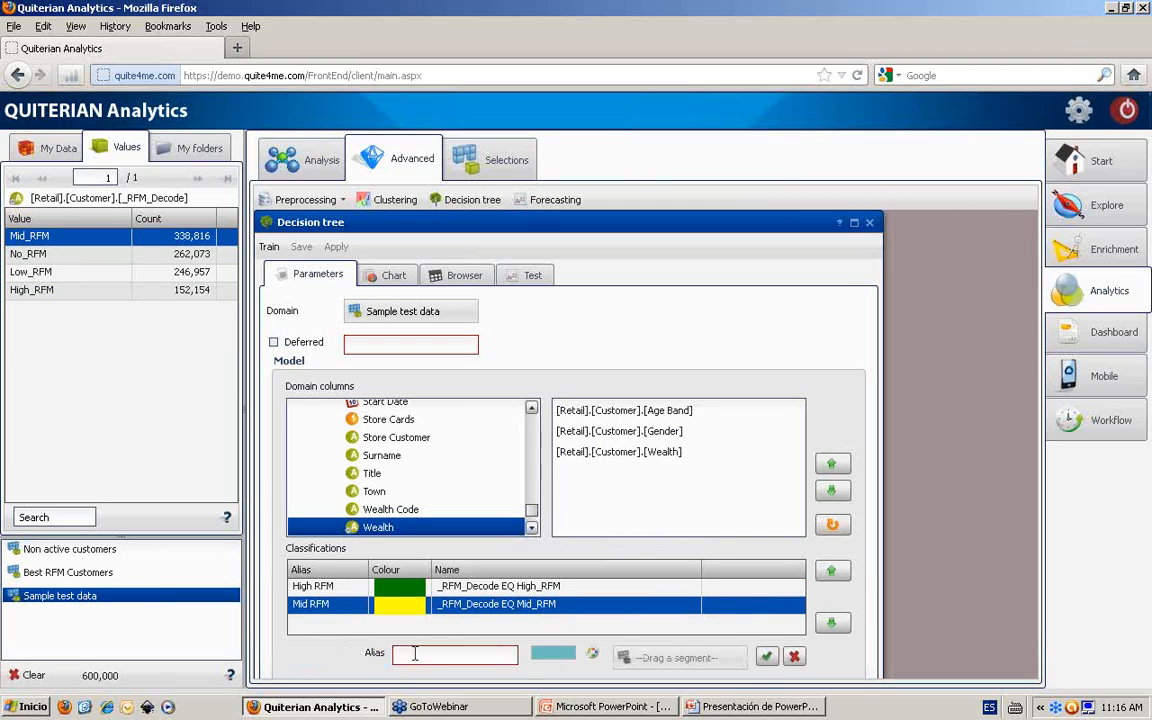
type("Low RFM")
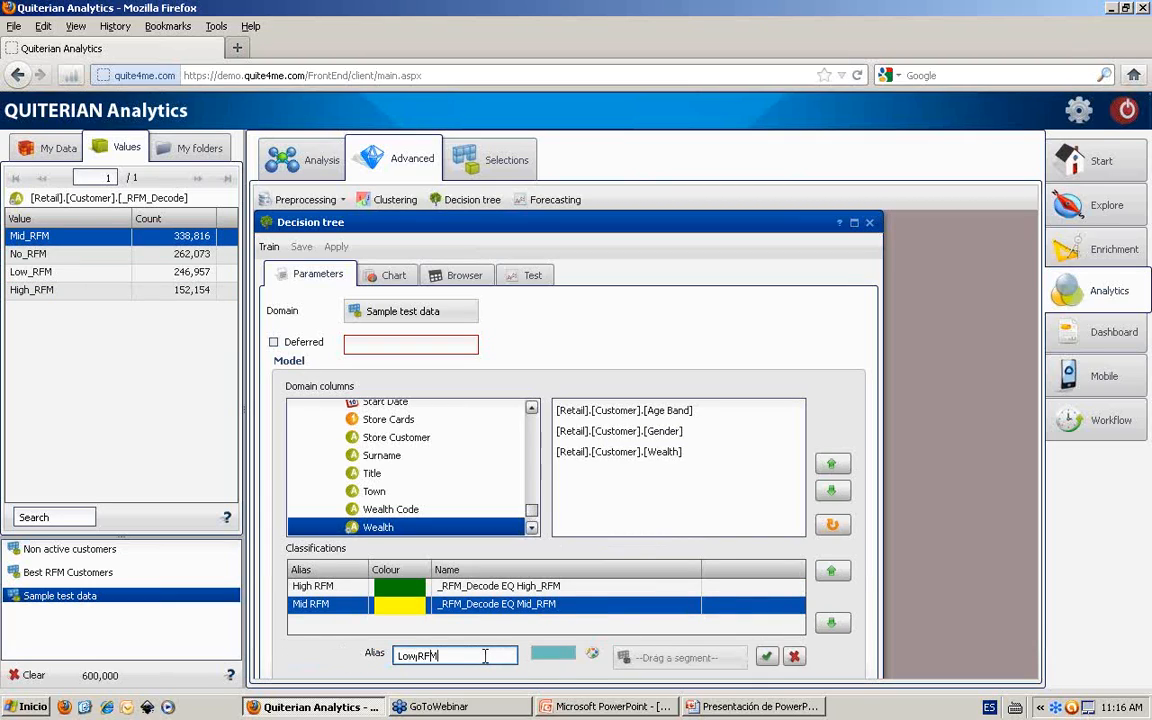
left_click(592, 654)
left_click(704, 482)
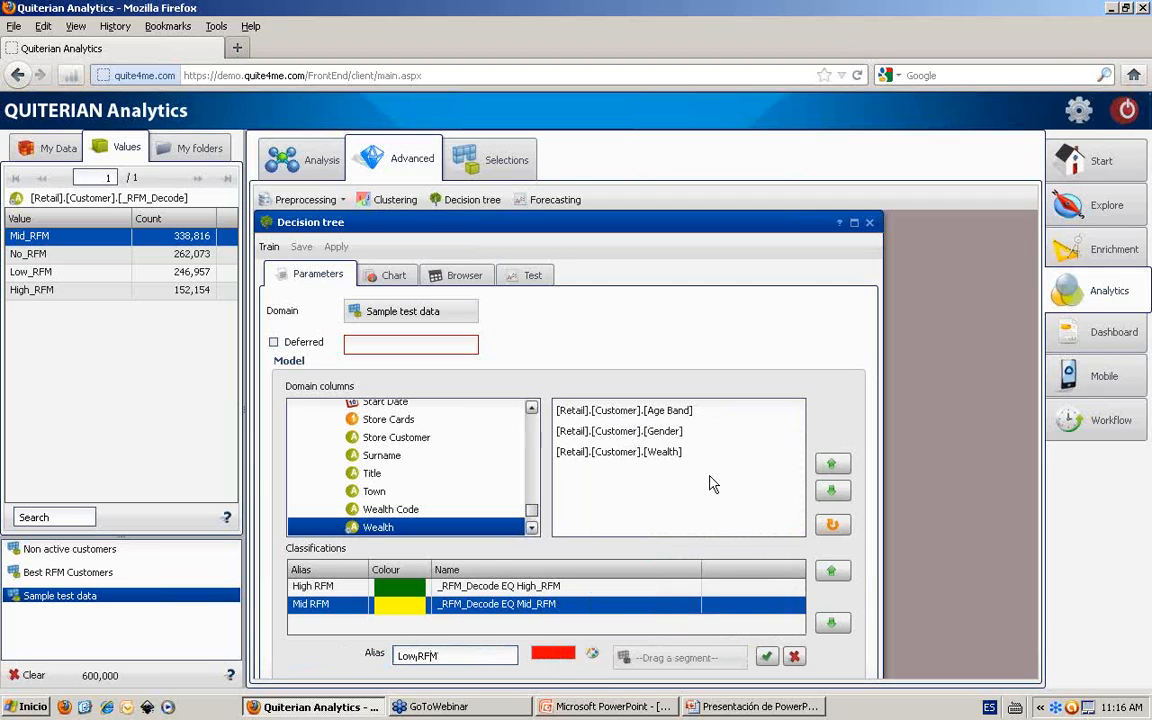
left_click(85, 272)
left_click_drag(85, 272, 648, 660)
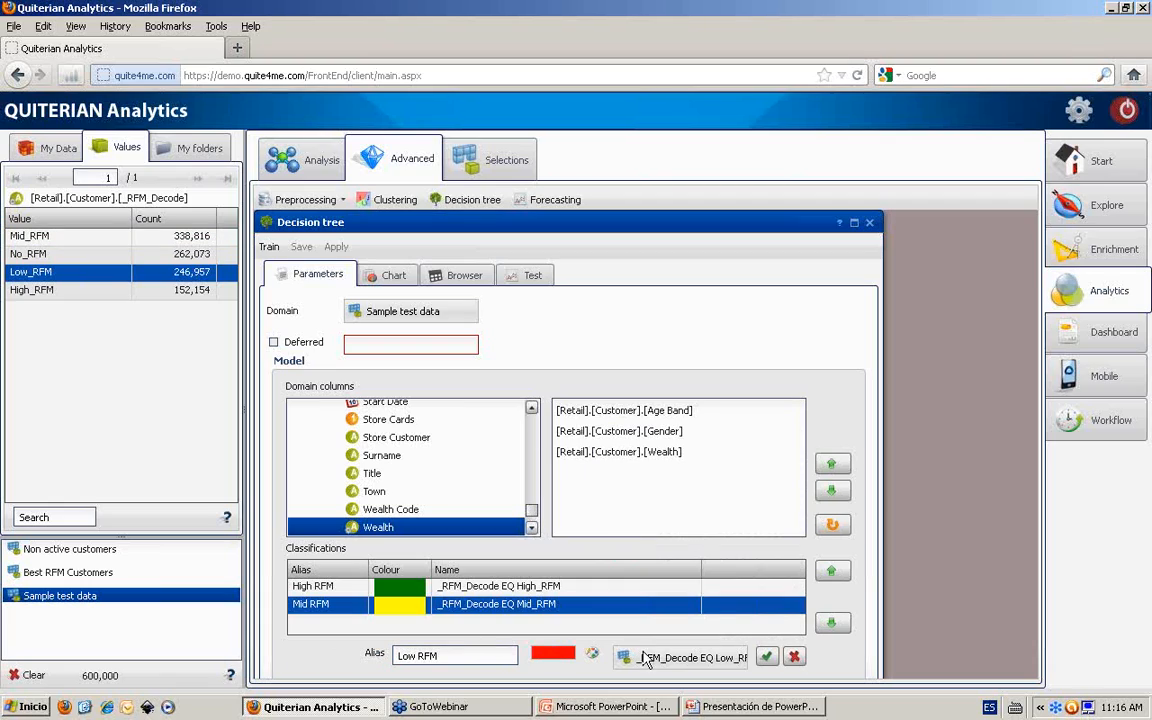
left_click(766, 656)
Add a grey classifier with the alias "No RFM" based on the _RFM_Decode value No_RFM
left_click(310, 655)
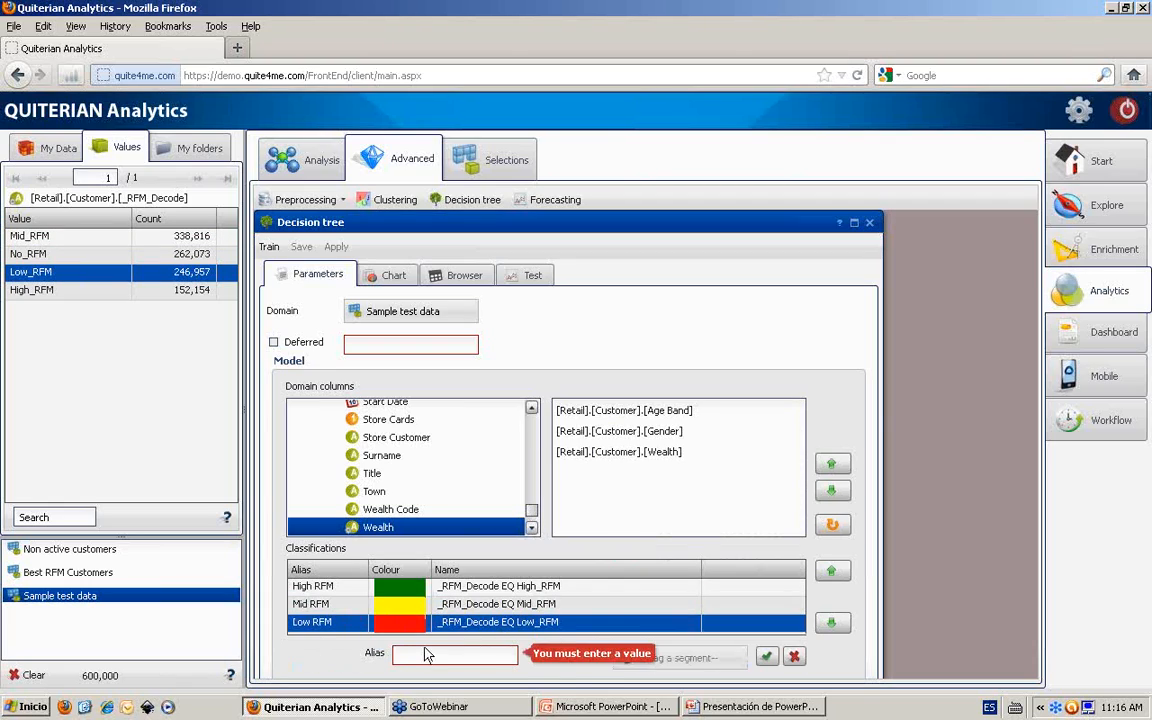
type("No RFM")
left_click(591, 654)
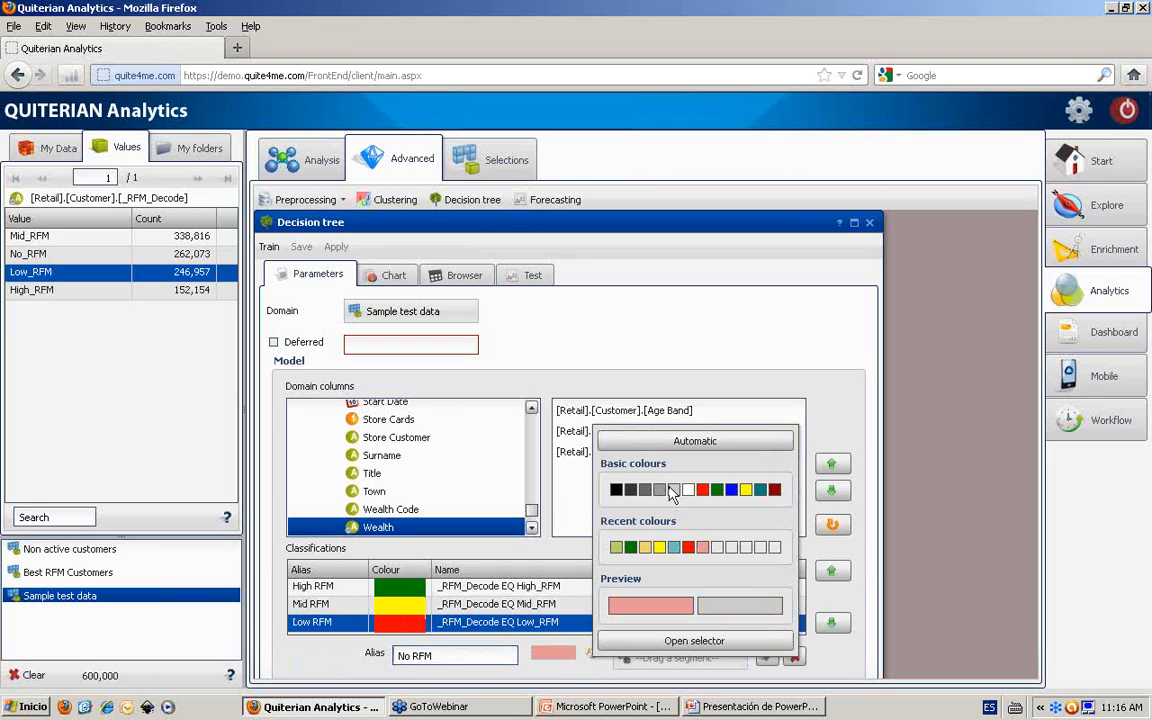
left_click(672, 489)
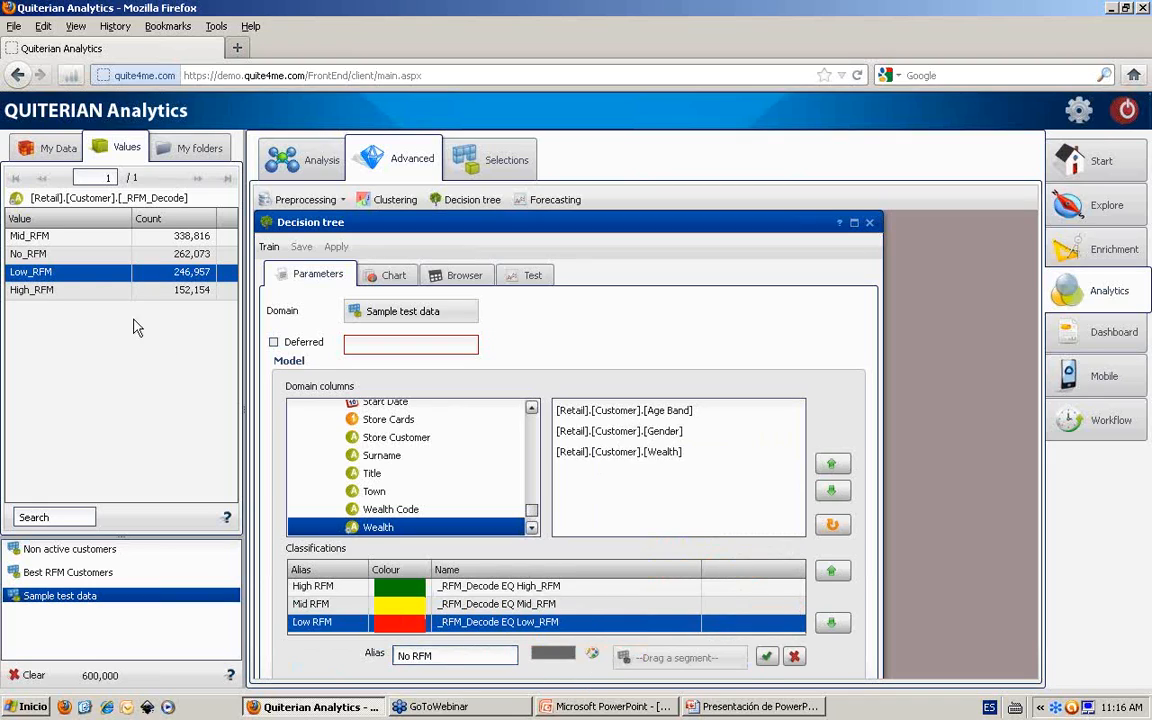
left_click(60, 253)
left_click_drag(655, 668, 660, 667)
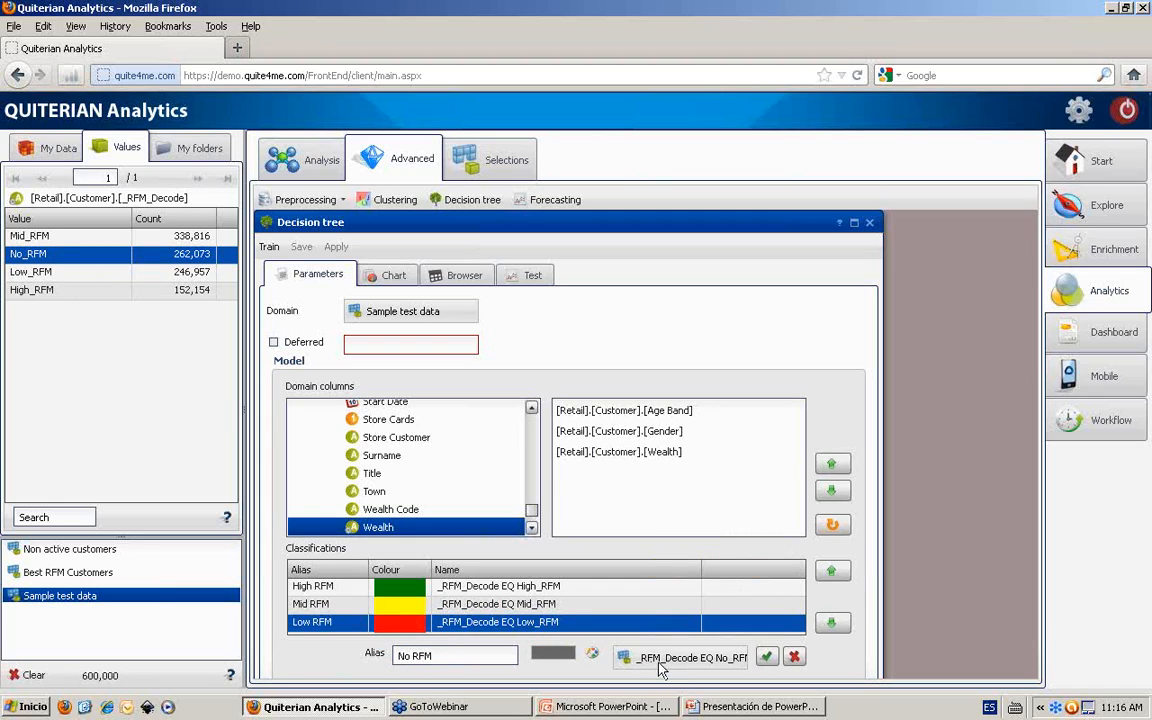
left_click(764, 658)
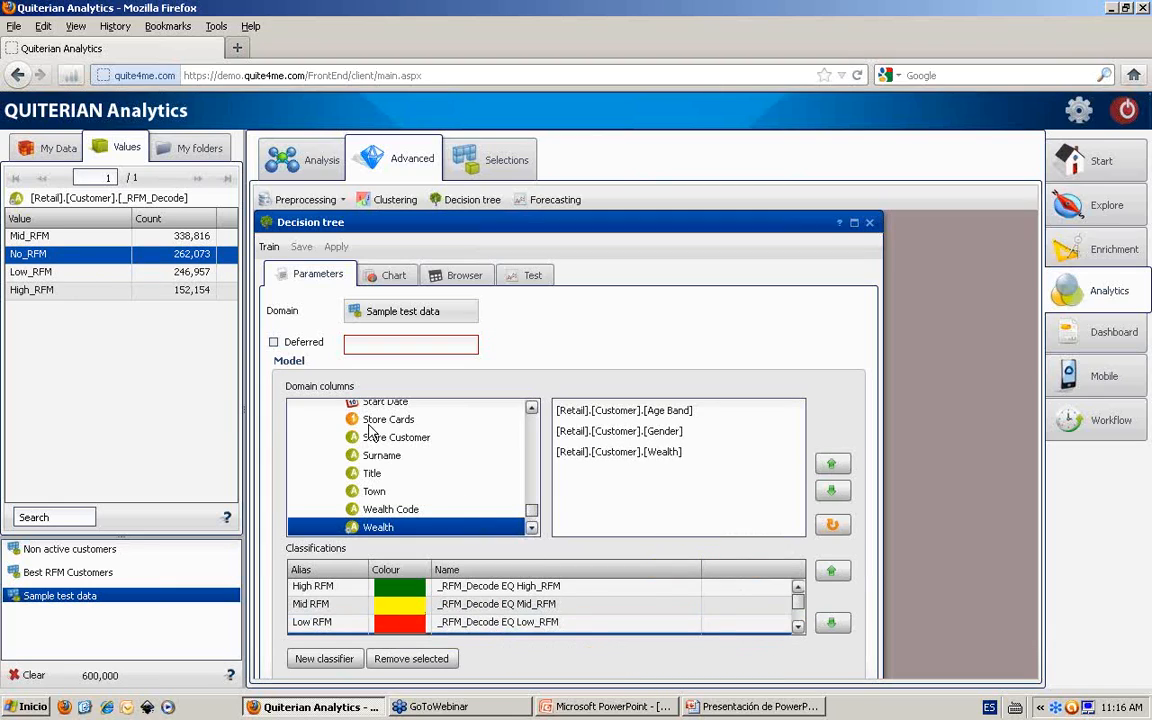
Train the decision tree, maximize its window and examine the branches in the resulting chart
left_click(270, 247)
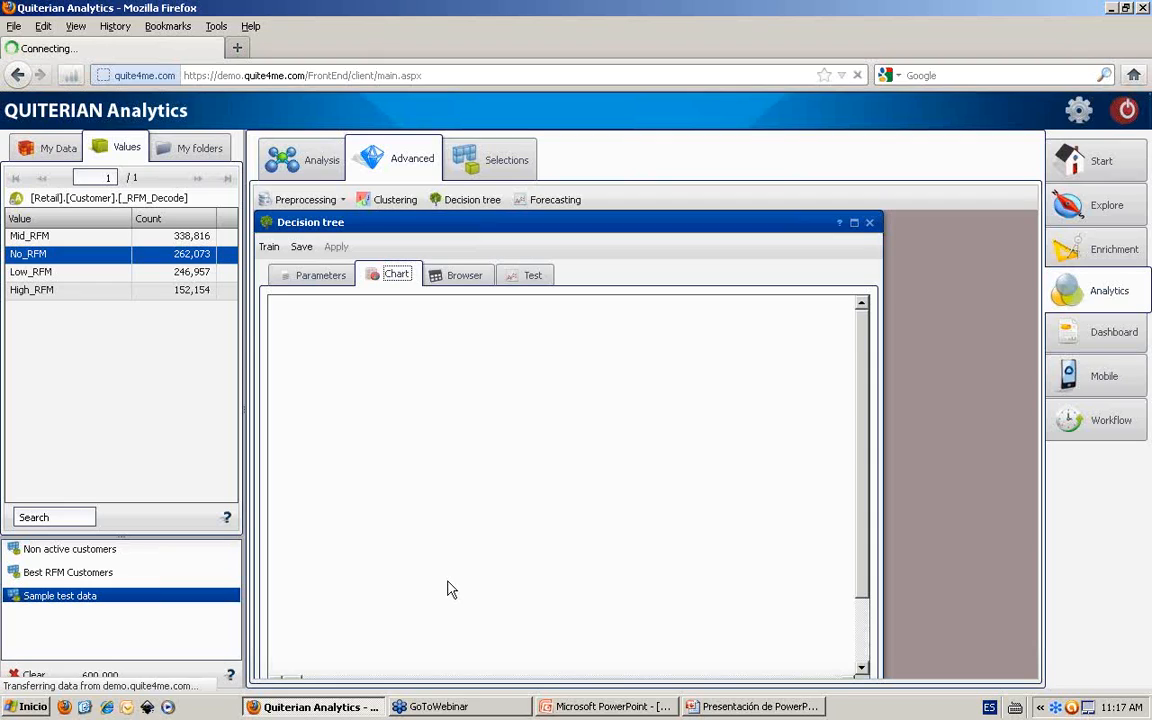
left_click(854, 222)
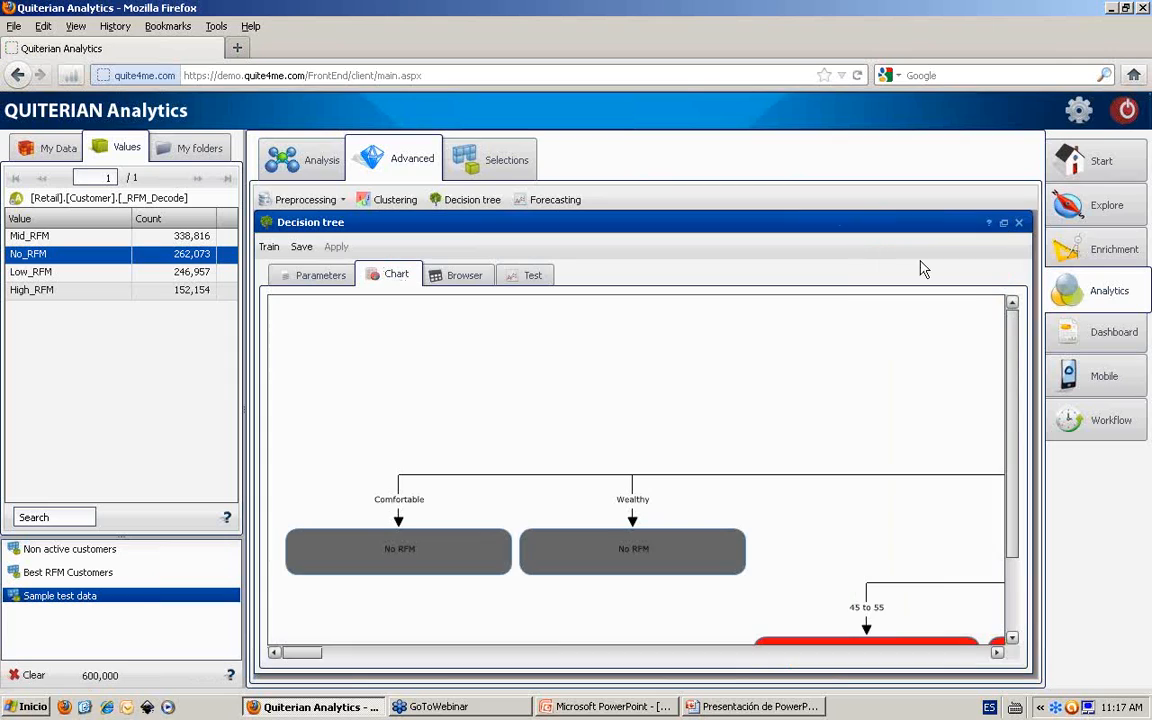
left_click_drag(1016, 334, 1020, 386)
left_click_drag(312, 655, 960, 652)
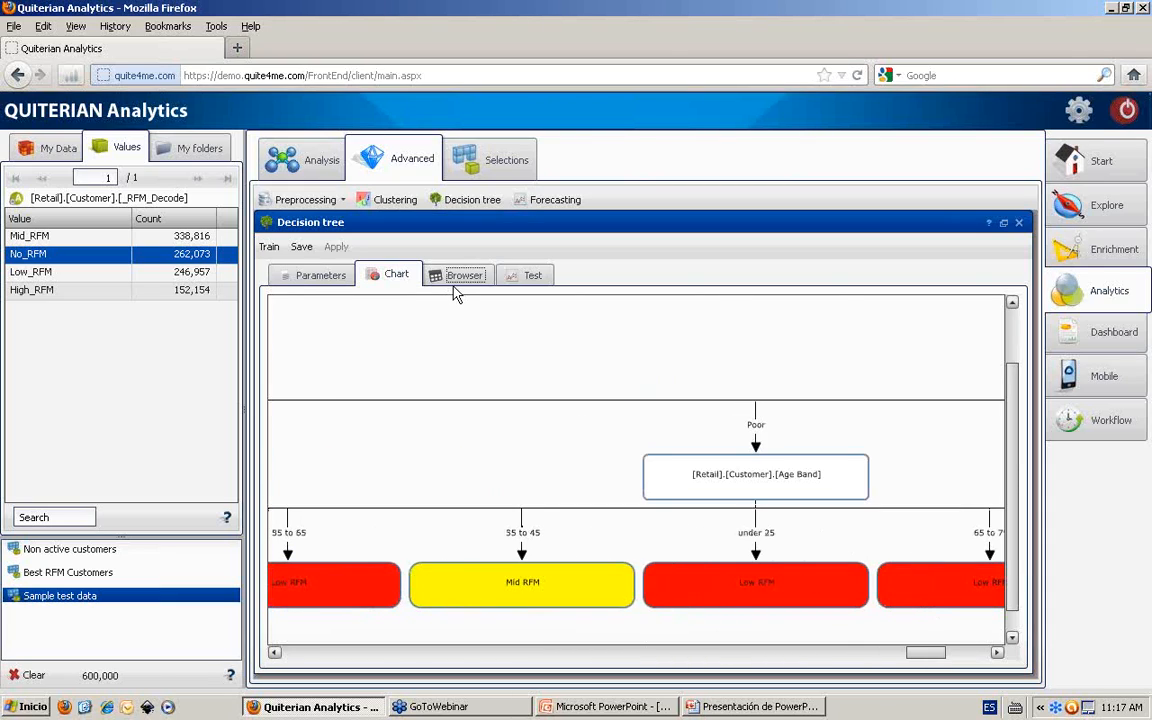
Show the trained decision tree in its browser view and hide the Segment error column
left_click(458, 290)
left_click(1011, 305)
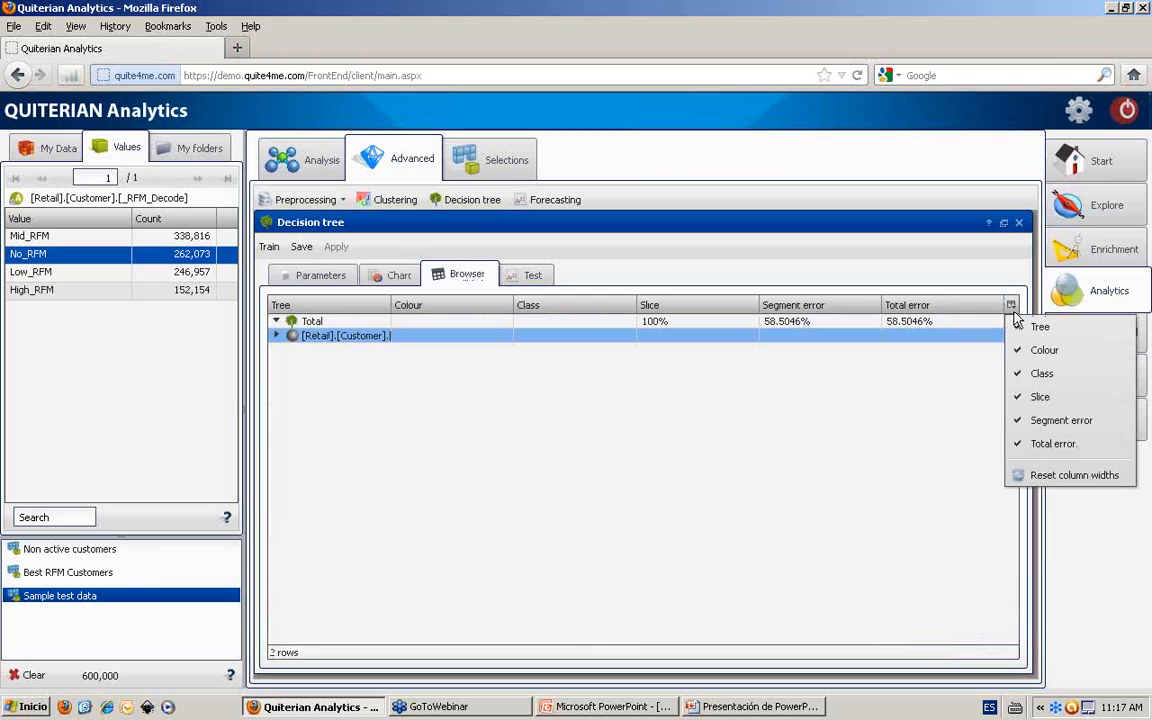
left_click(1036, 417)
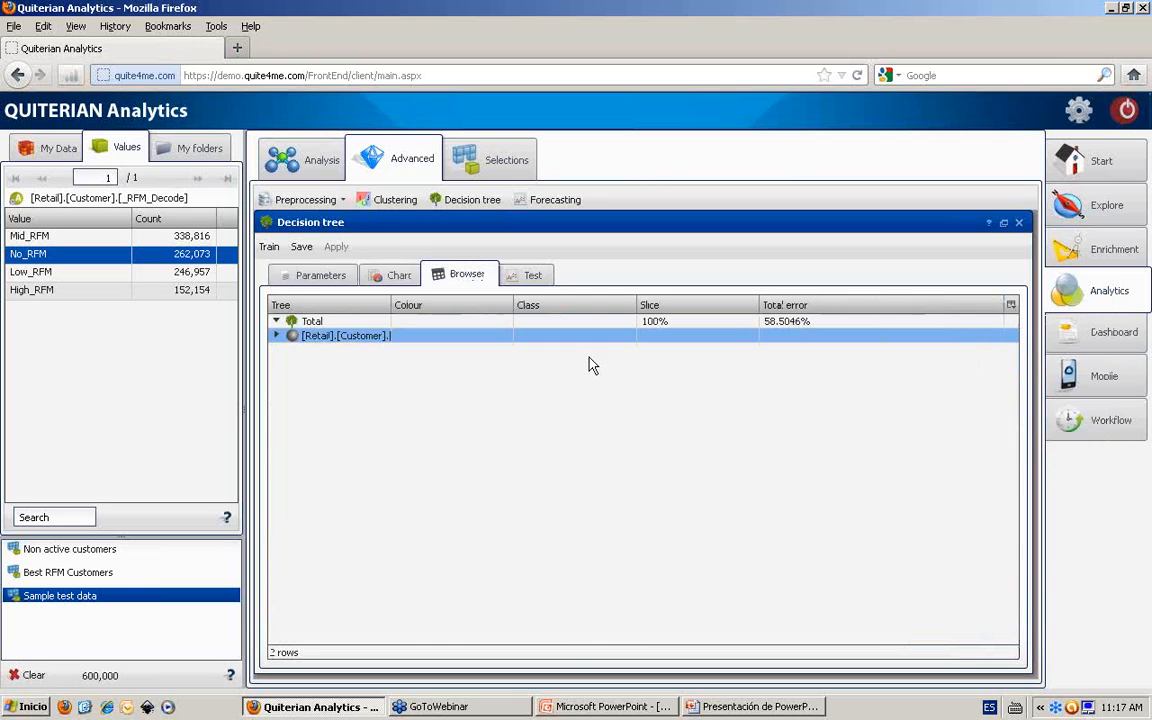
Expand the F gender branch down to the age bands of Below Average wealth, widening the Tree column and narrowing the Colour column
left_click(277, 336)
left_click(293, 350)
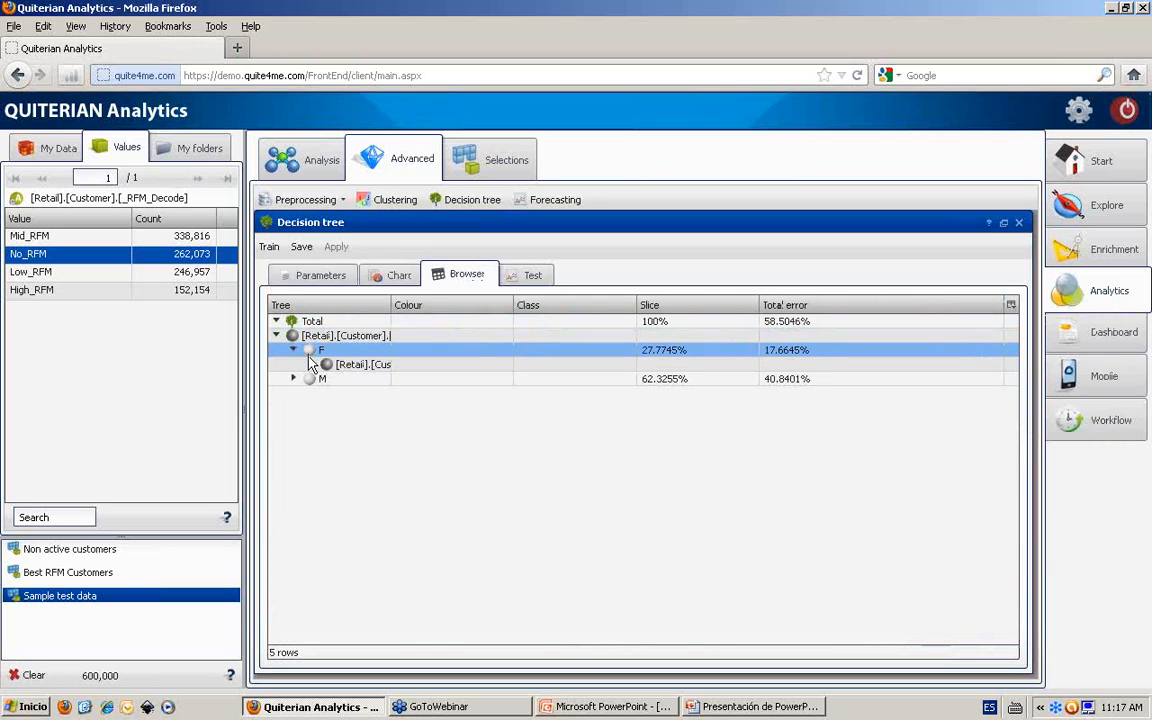
left_click(310, 364)
left_click(325, 408)
left_click(345, 422)
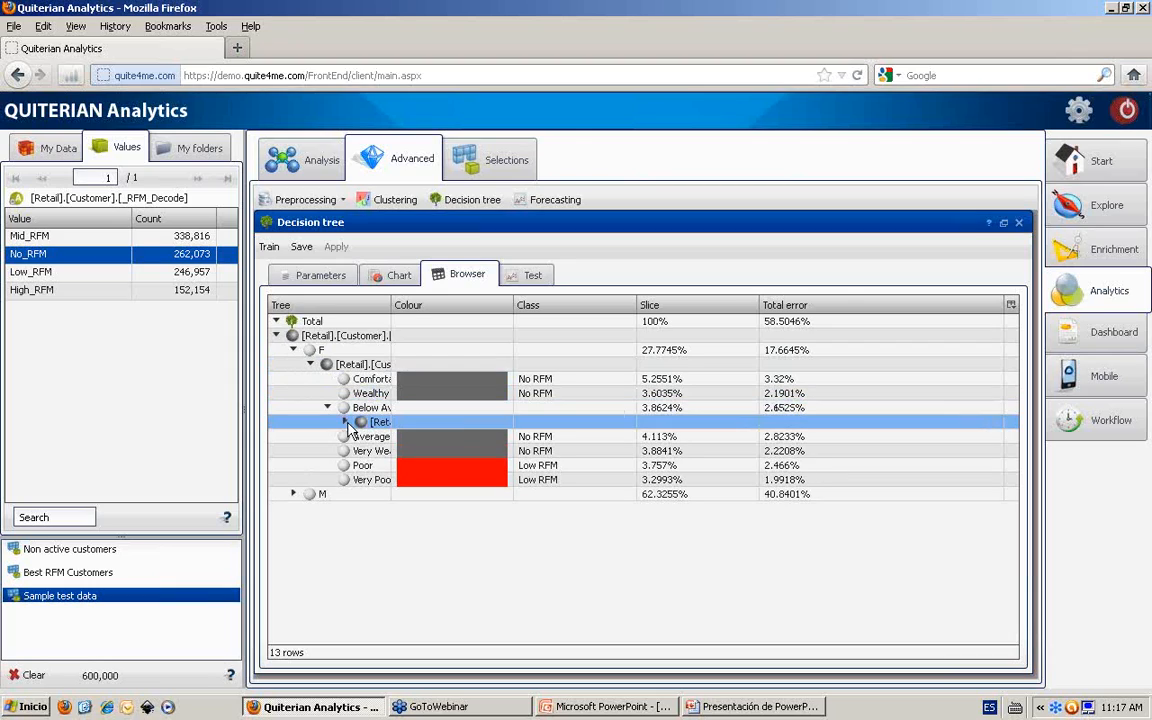
left_click(392, 324)
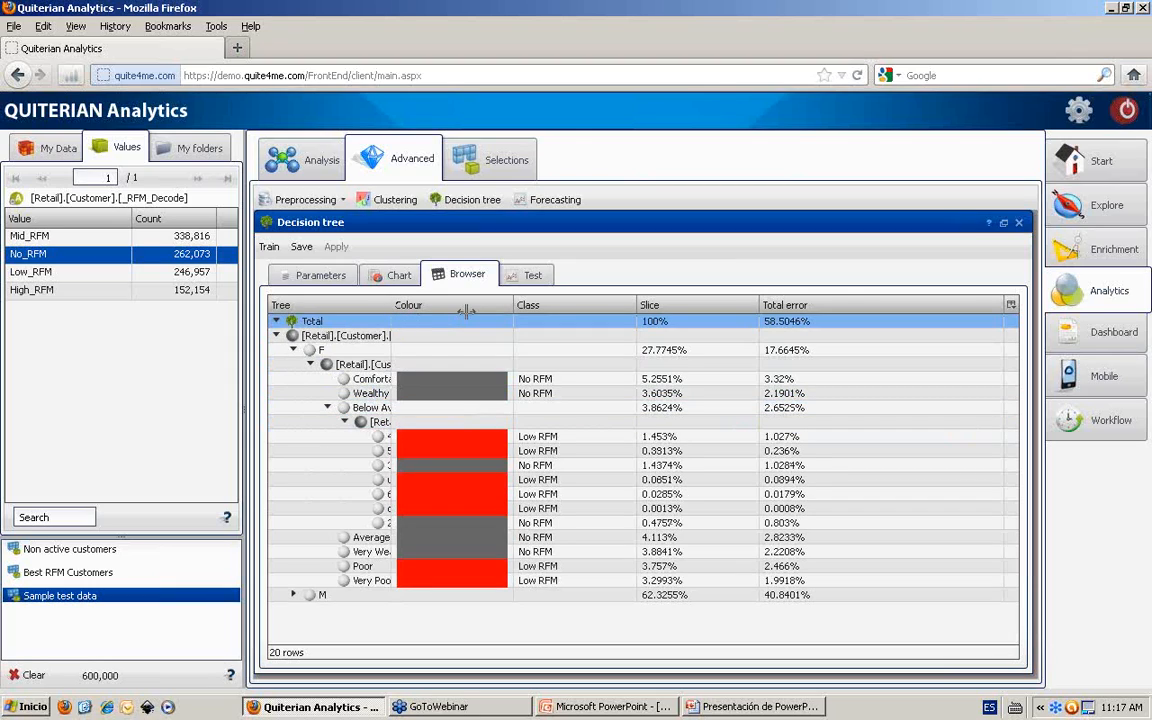
left_click_drag(466, 311, 468, 311)
left_click_drag(593, 305, 514, 305)
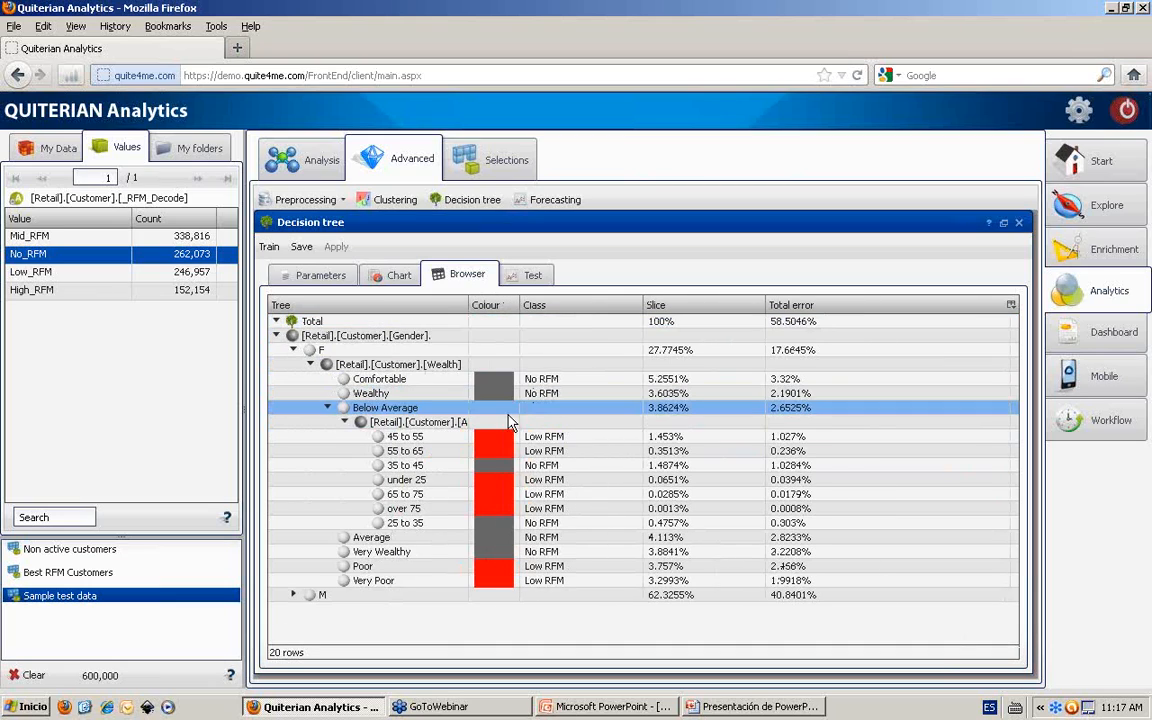
Expand the M gender branch down to the age bands of Below Average wealth and examine their predicted RFM classes
left_click(294, 595)
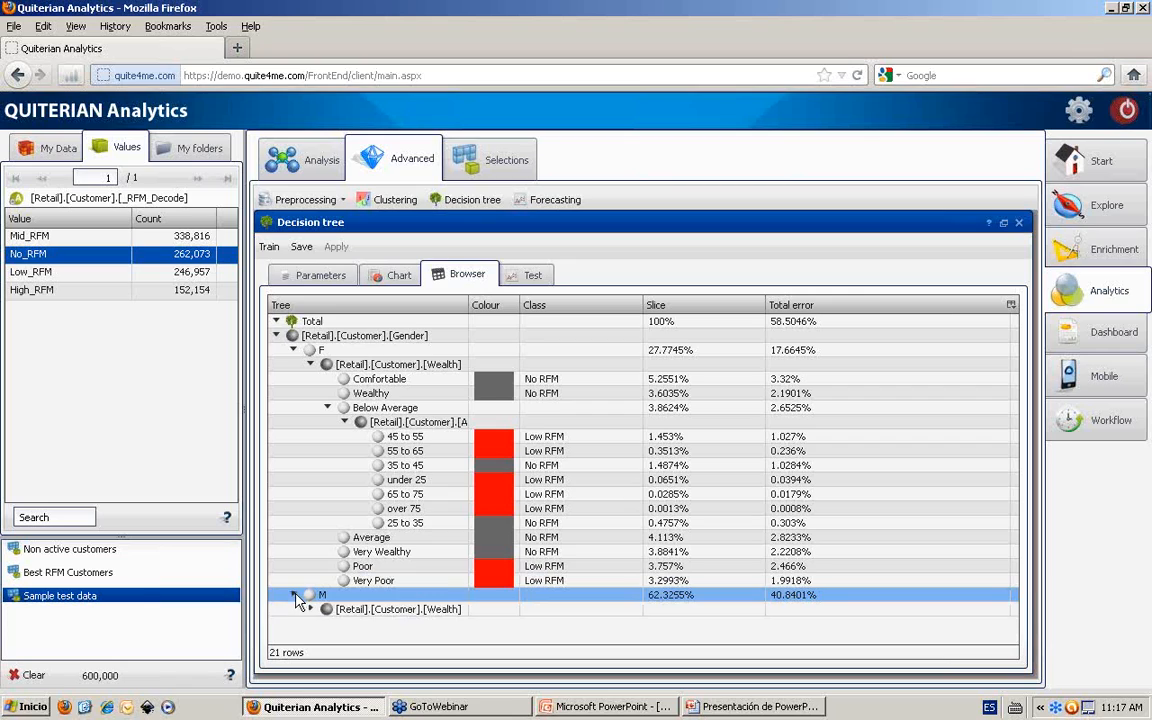
left_click(311, 610)
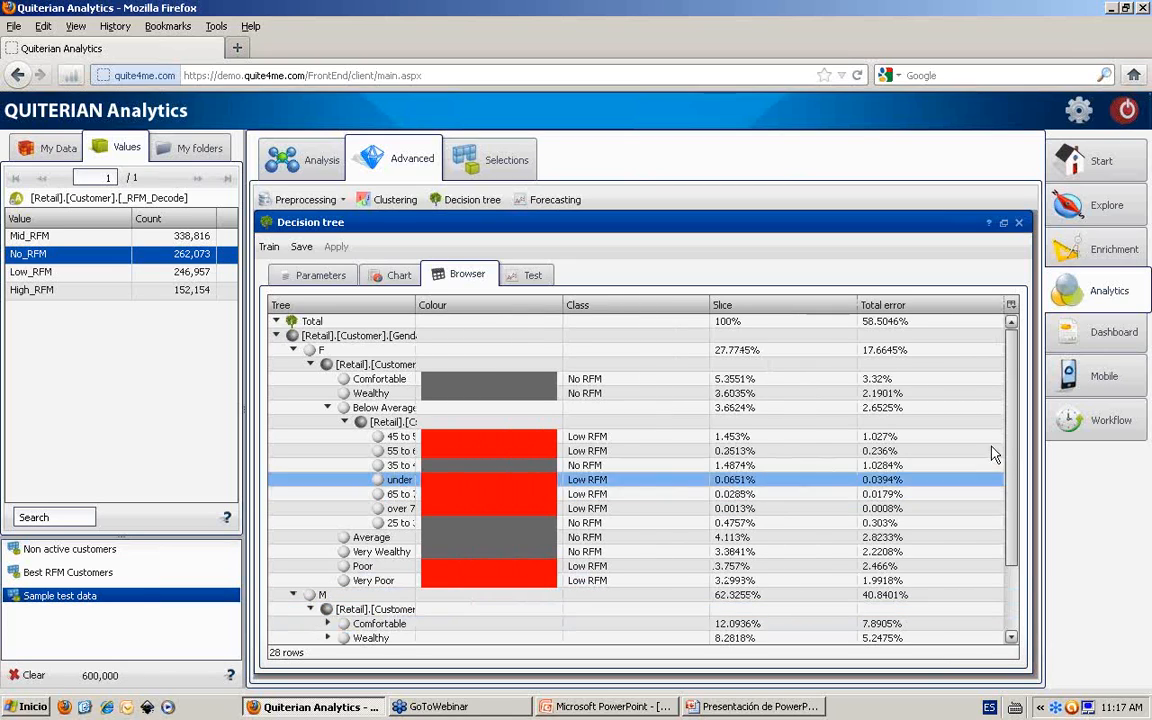
scroll(760, 520, "down", 2)
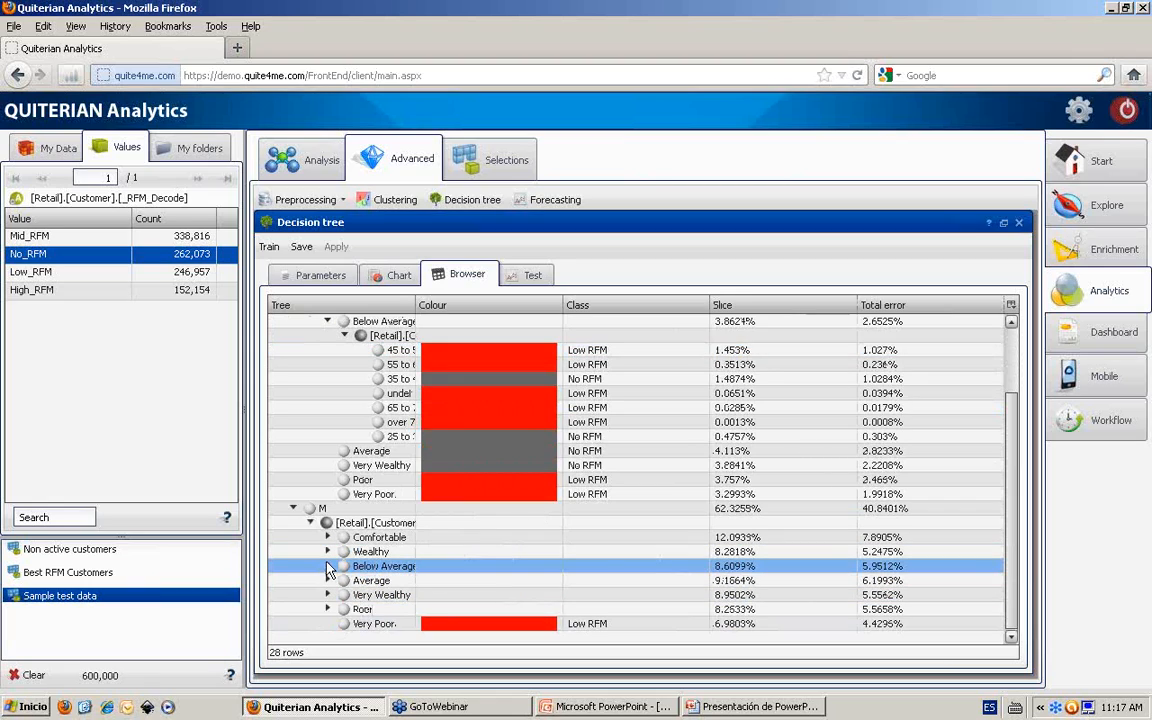
left_click(327, 566)
left_click(344, 581)
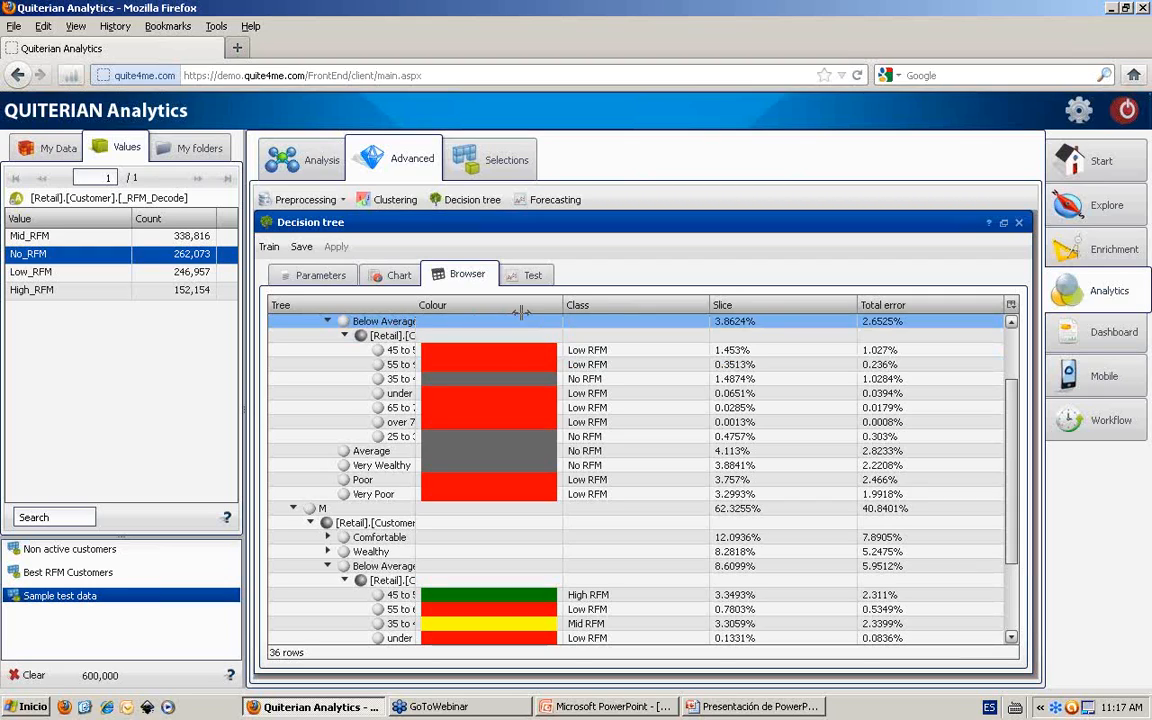
left_click_drag(521, 312, 524, 312)
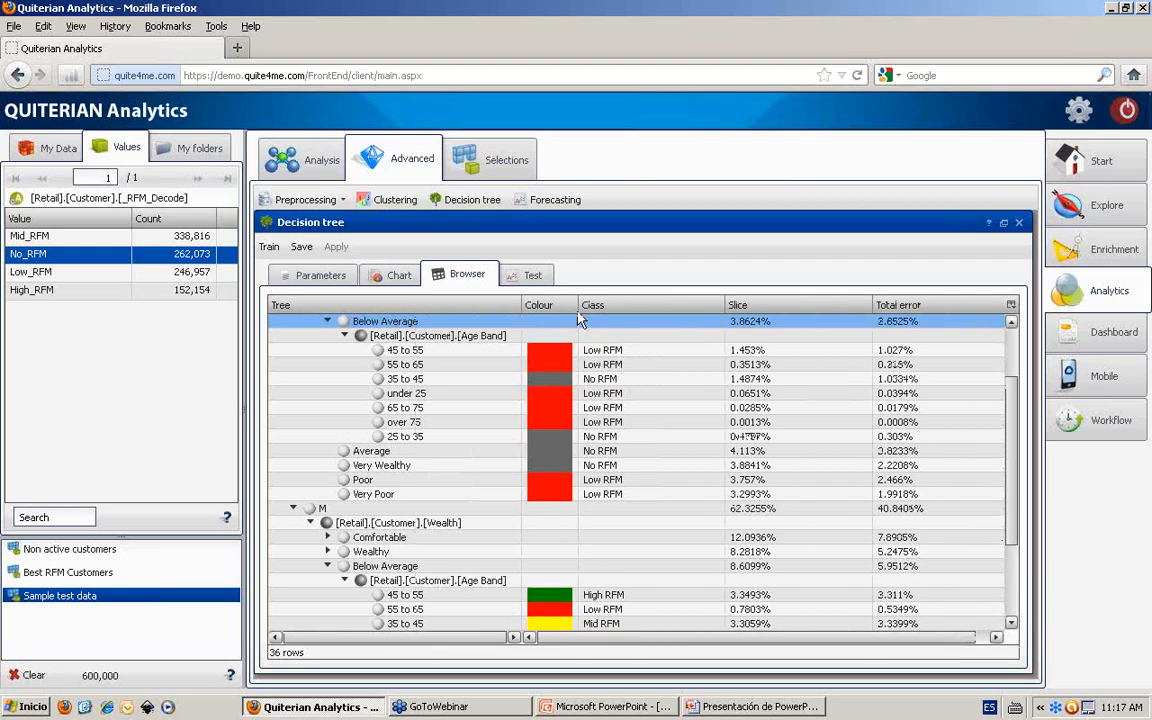
scroll(1017, 562, "down", 3)
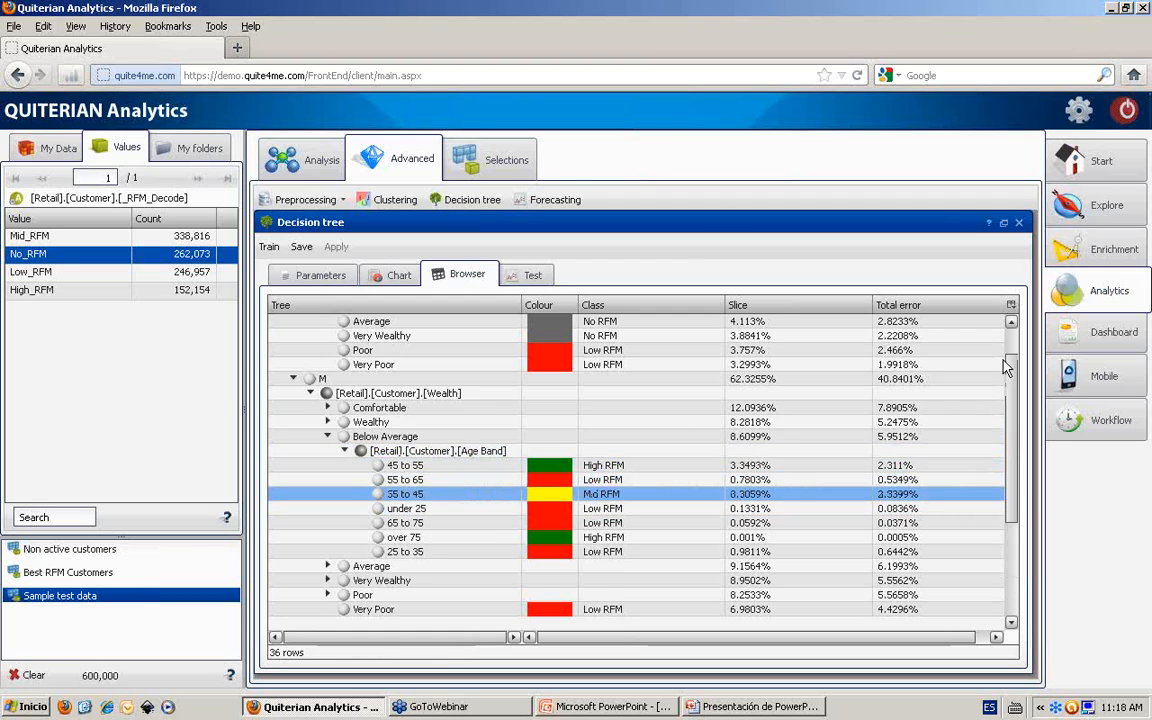
scroll(1006, 365, "up", 5)
Test the decision tree model with the _RFM_Decode value High_RFM as the domain at a 95% confidence level
left_click(533, 274)
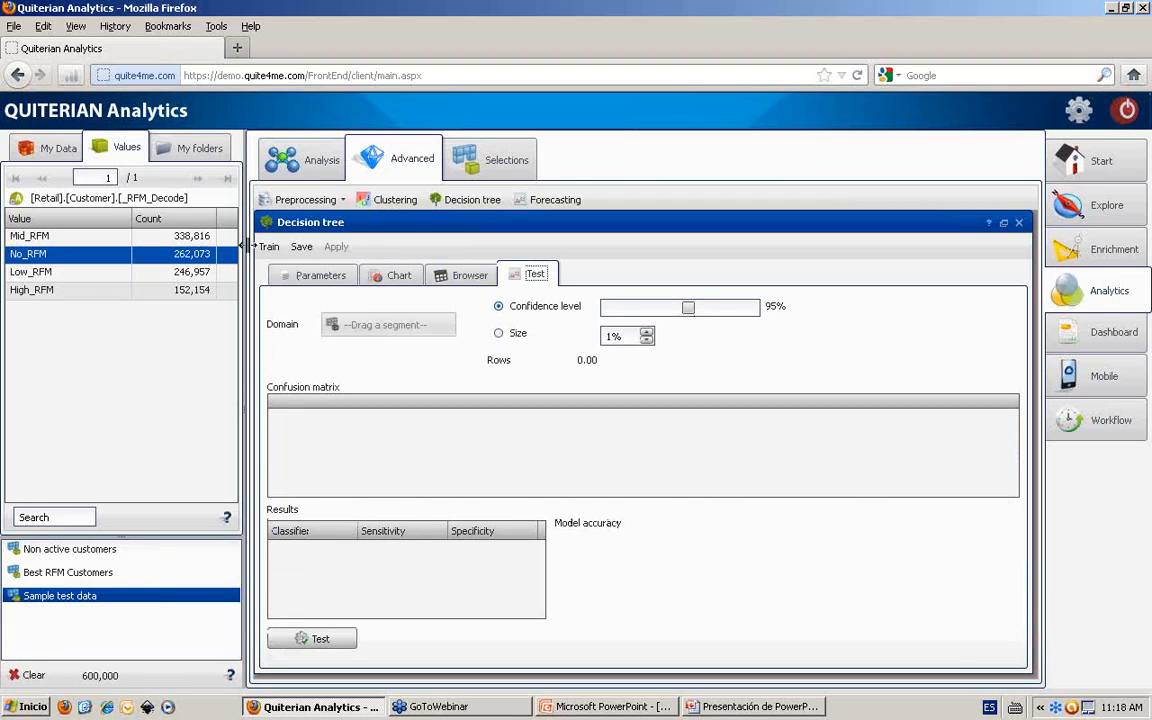
left_click_drag(75, 291, 378, 334)
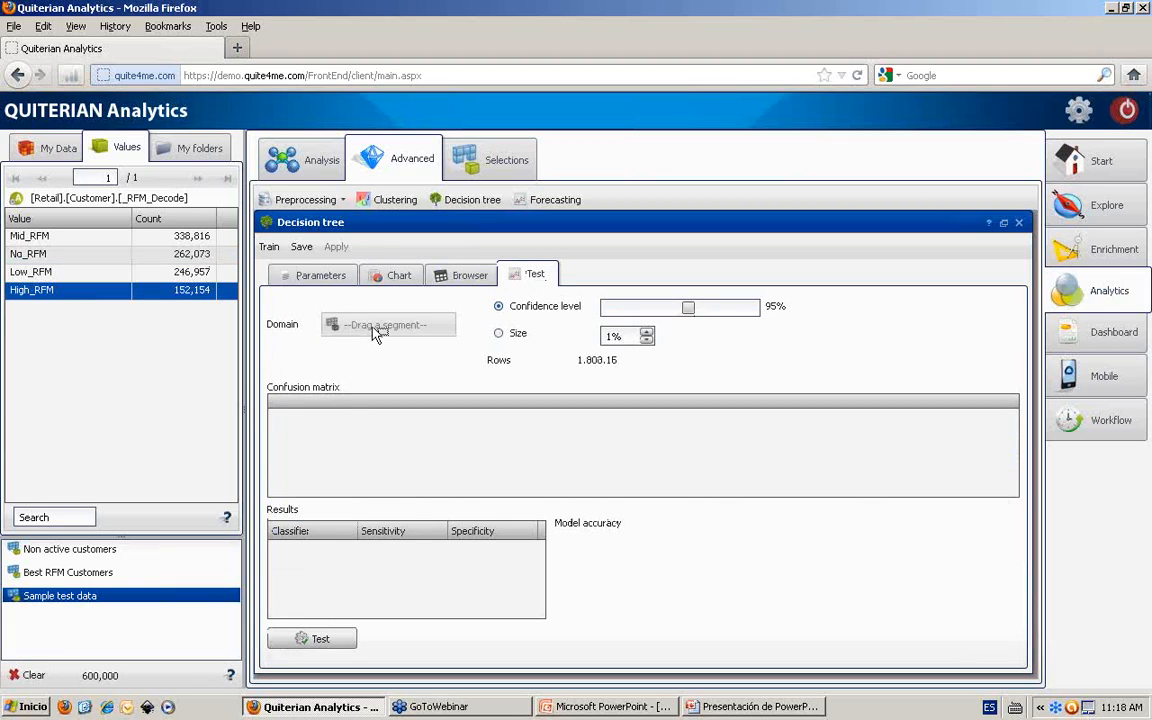
left_click(314, 638)
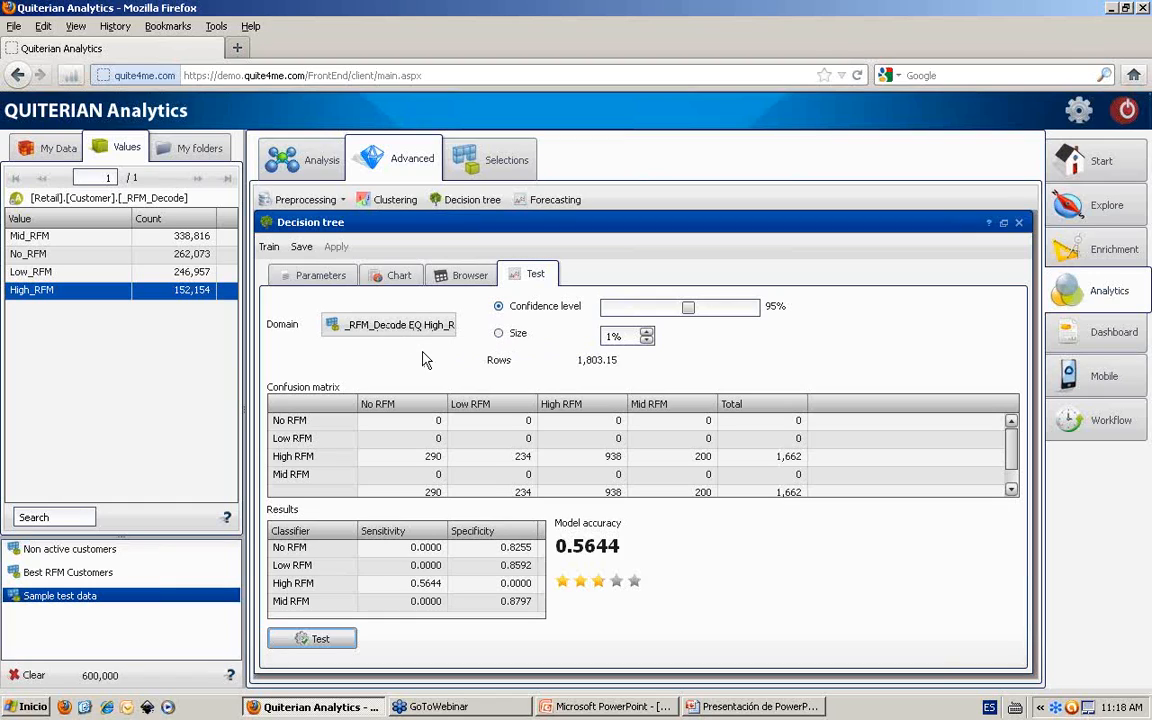
Start saving the decision tree model as Decision Tree for Non Active Customers in the Webminar RFM folder
left_click(302, 247)
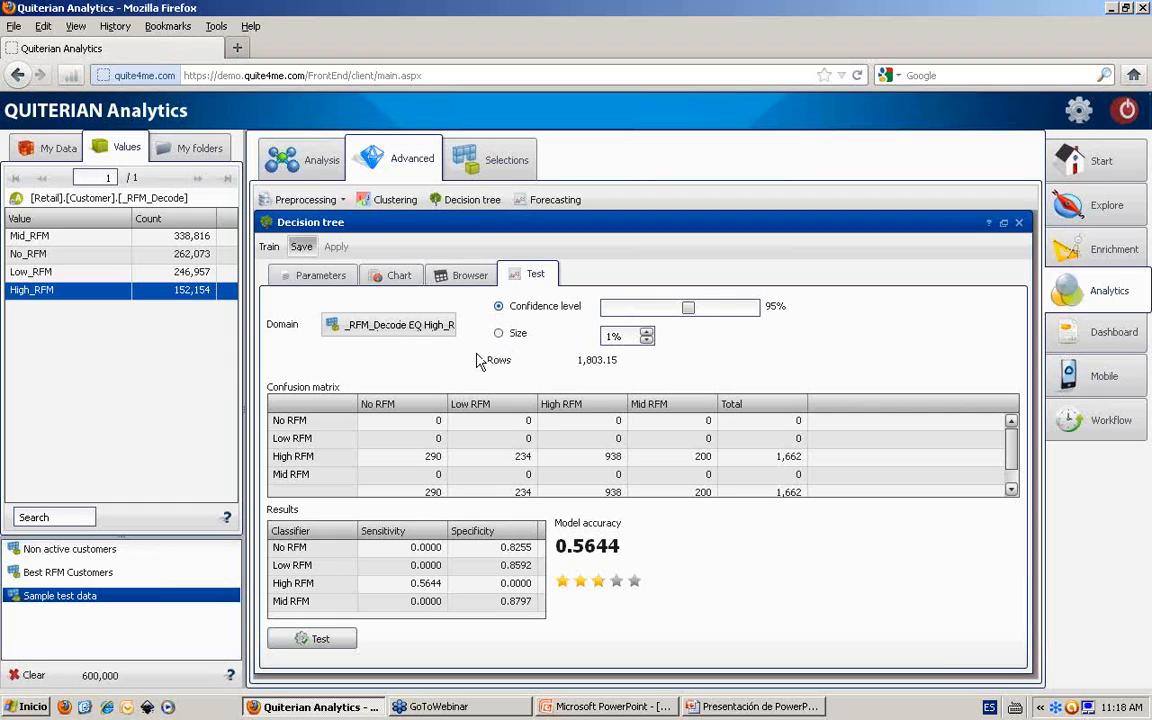
left_click(586, 271)
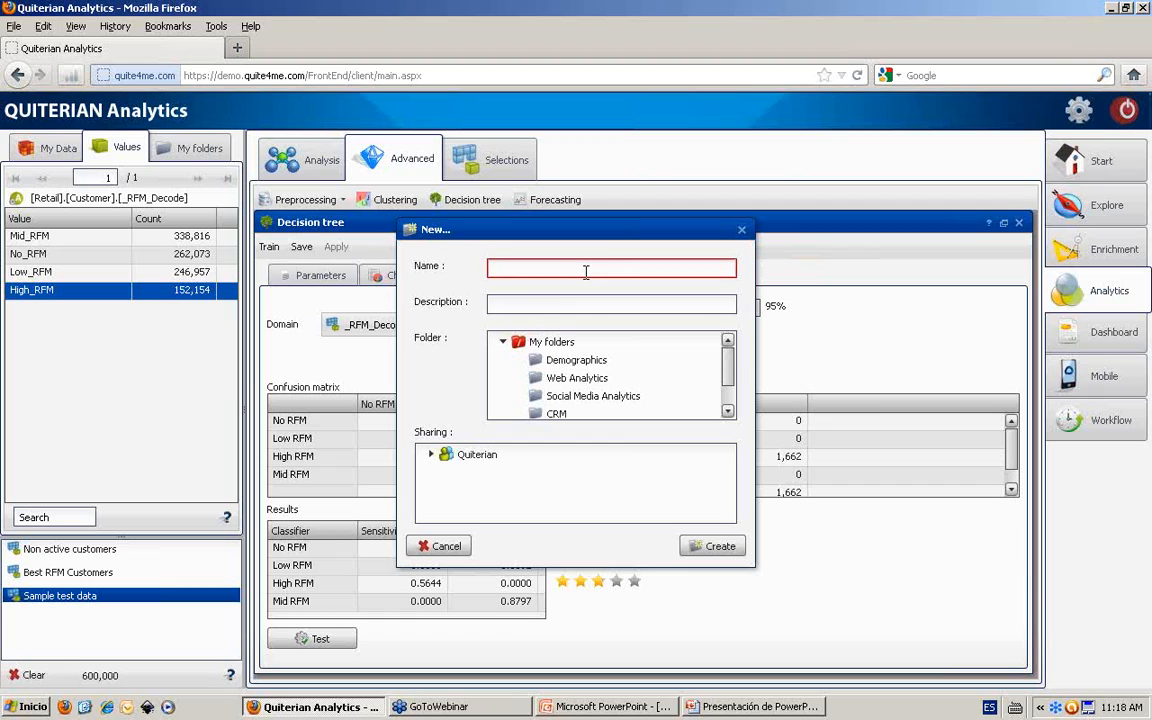
type("Dec")
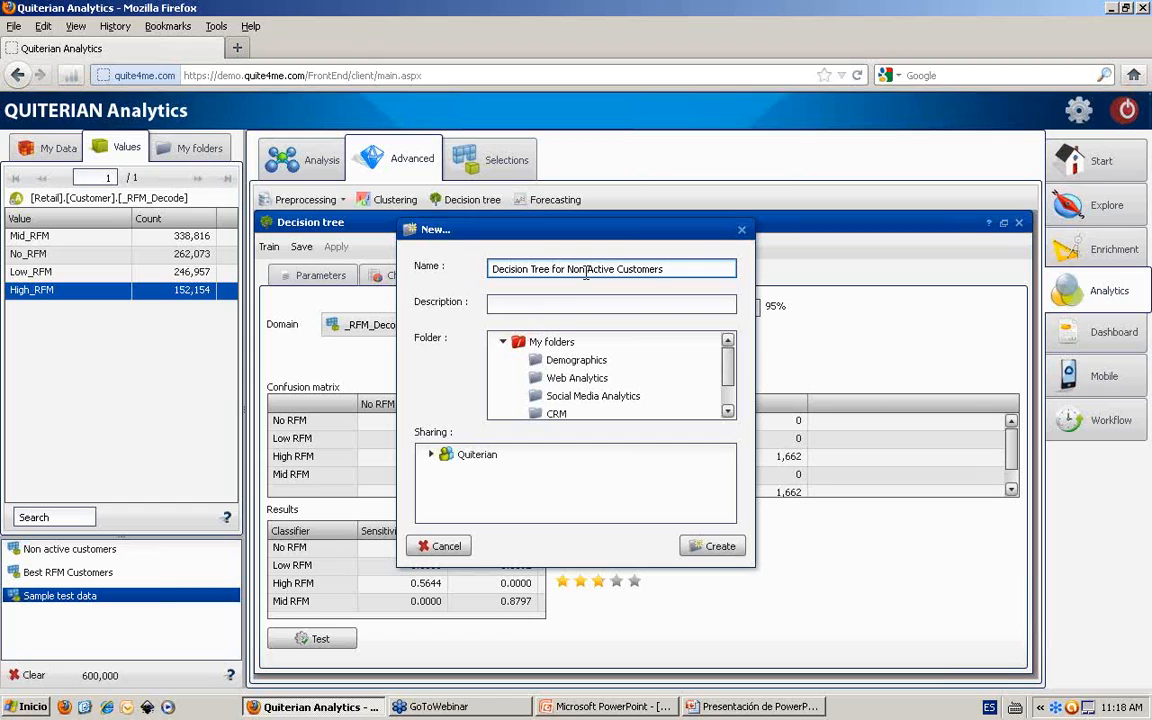
scroll(730, 378, "down", 2)
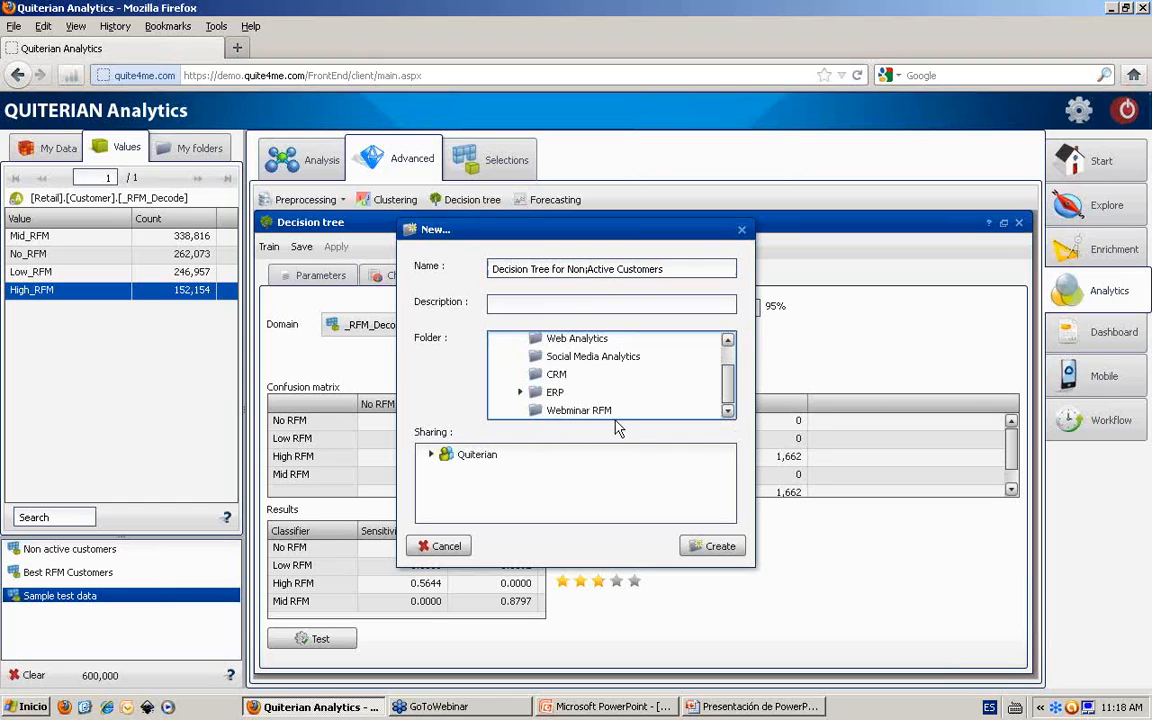
left_click(552, 411)
Set the Quiterian group's sharing permission to None and create the saved decision tree
left_click(455, 456)
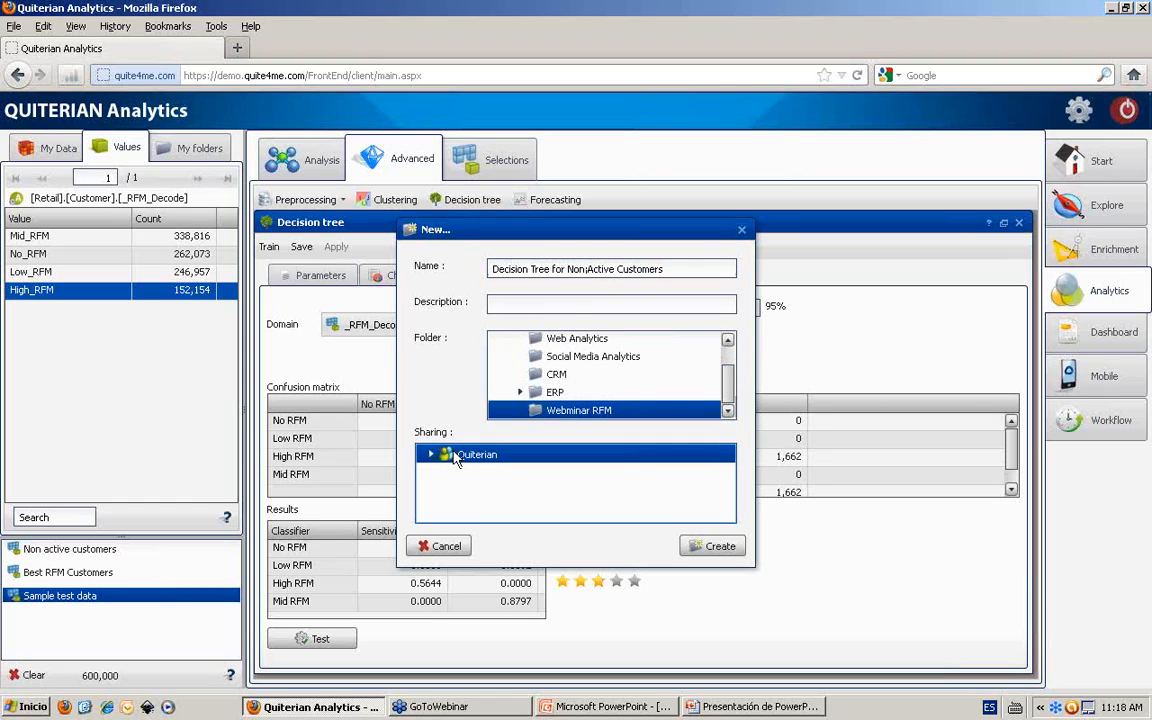
double_click(455, 456)
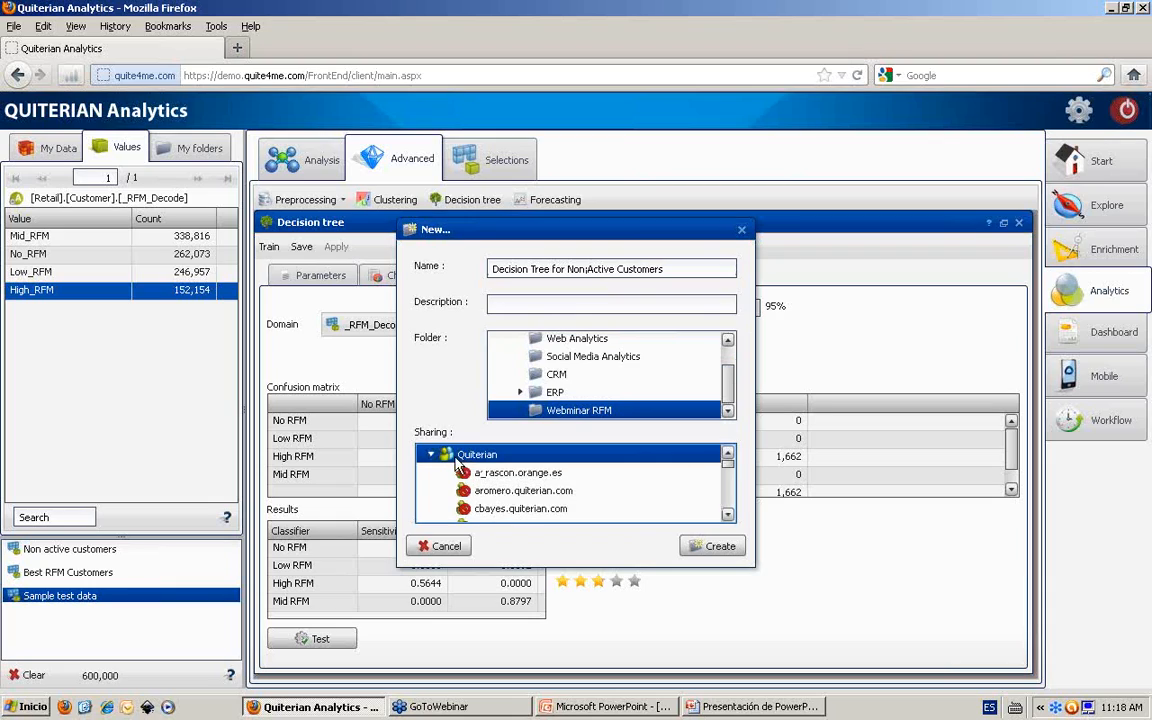
right_click(455, 462)
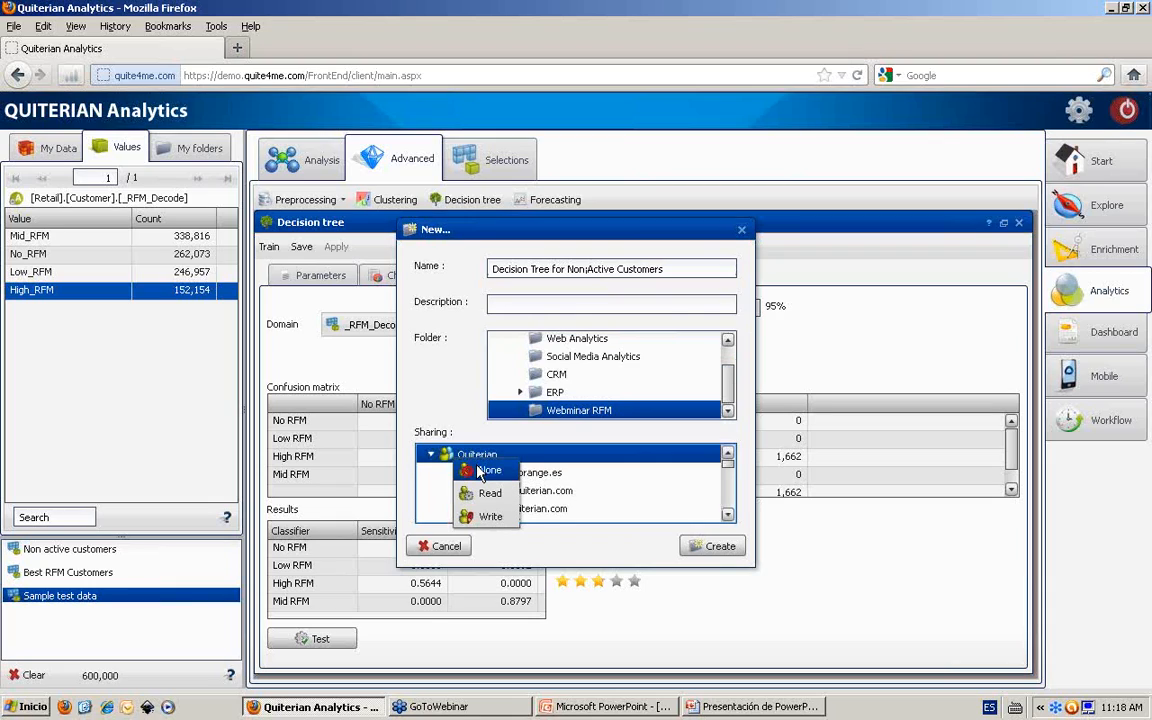
left_click(478, 467)
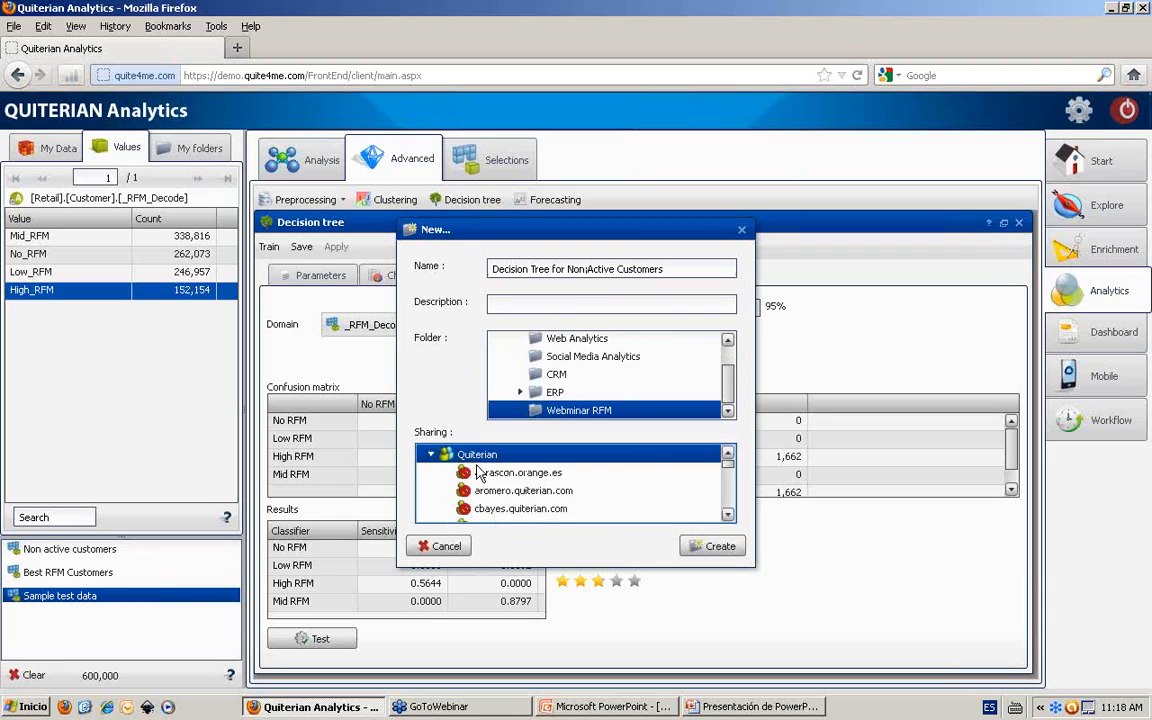
left_click(717, 547)
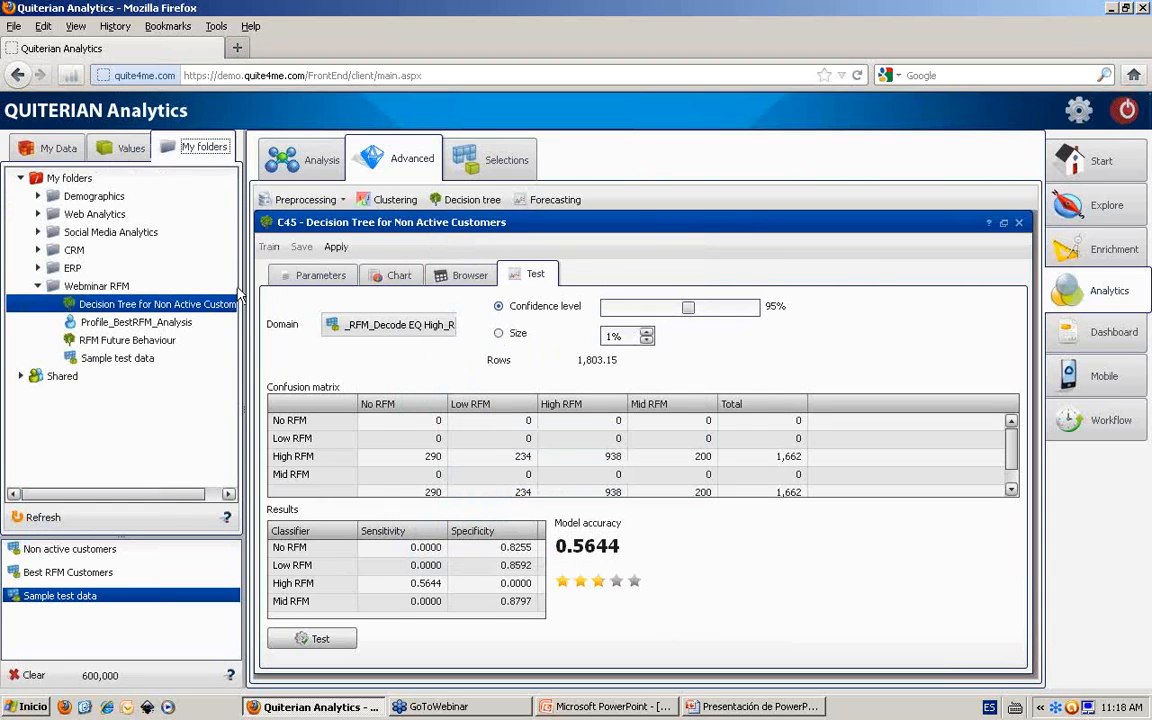
Set up applying the saved tree to the Non active customers segment with _RFM_Future as the target column
left_click(337, 248)
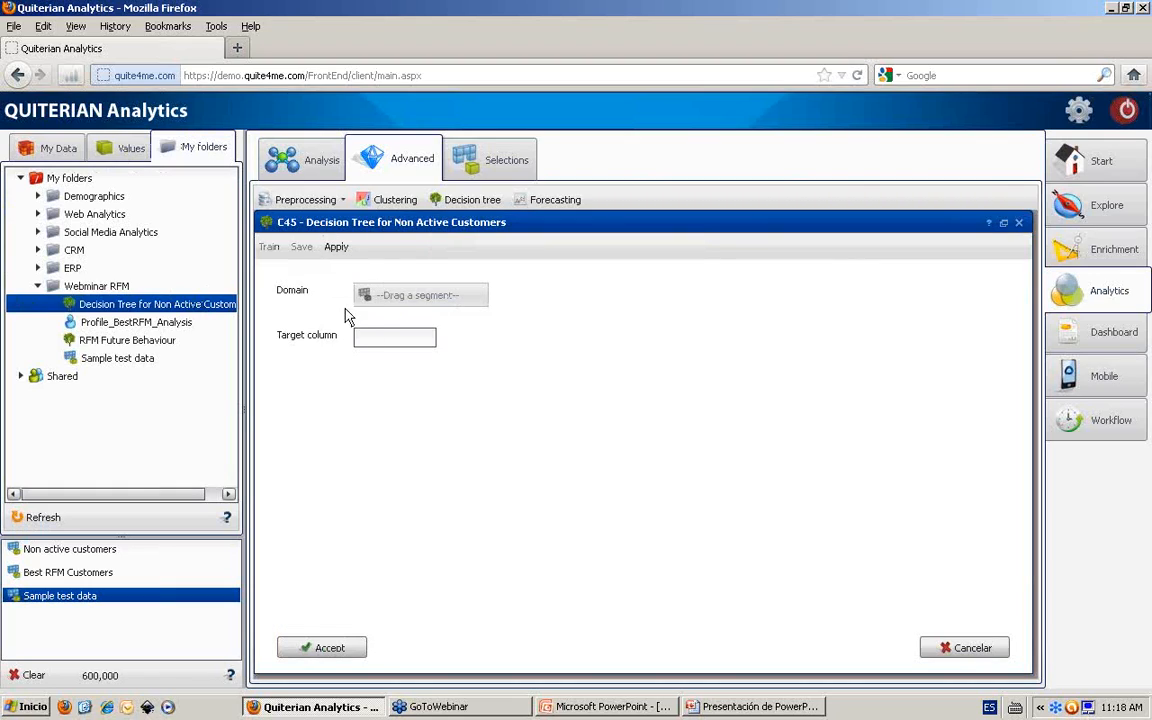
left_click_drag(73, 558, 364, 292)
left_click(378, 340)
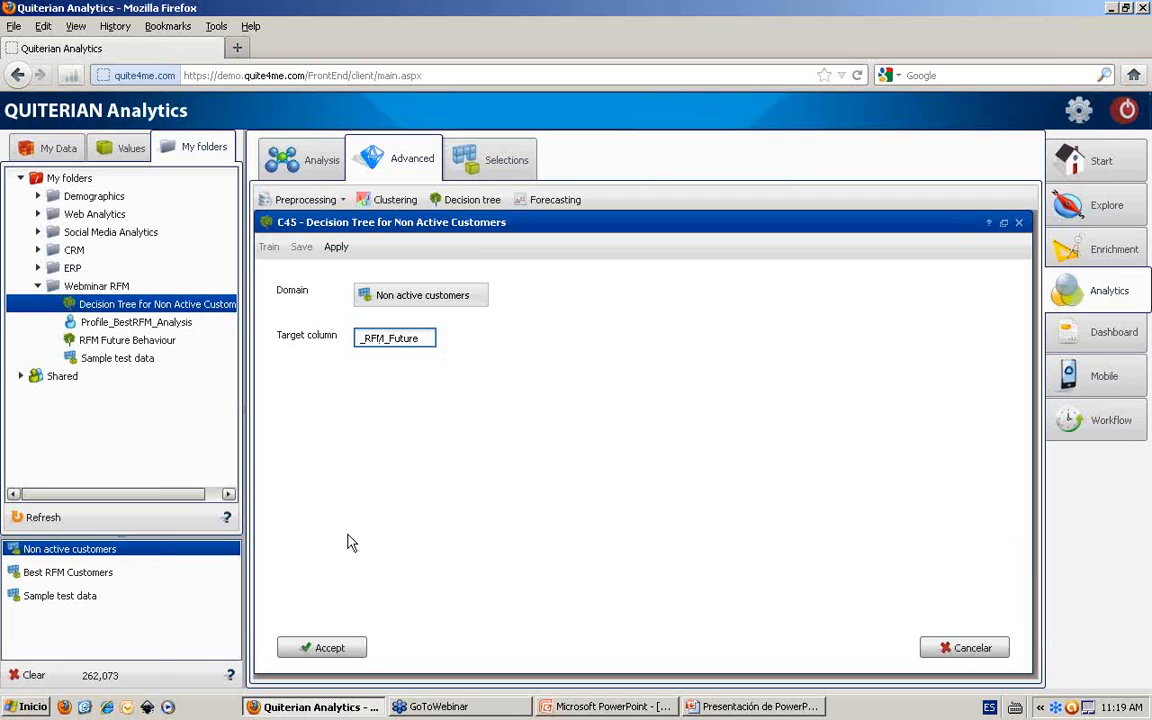
Examine the values and counts of the Customer table's _RFM_Future_Classification column
left_click(52, 150)
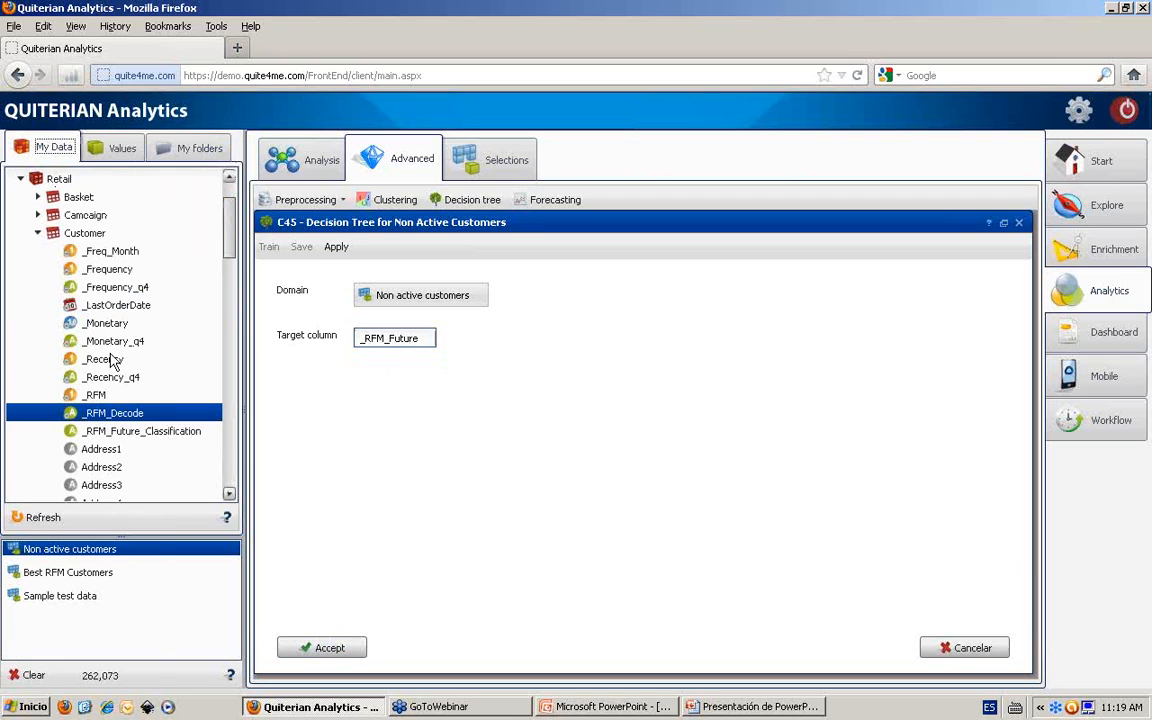
double_click(133, 433)
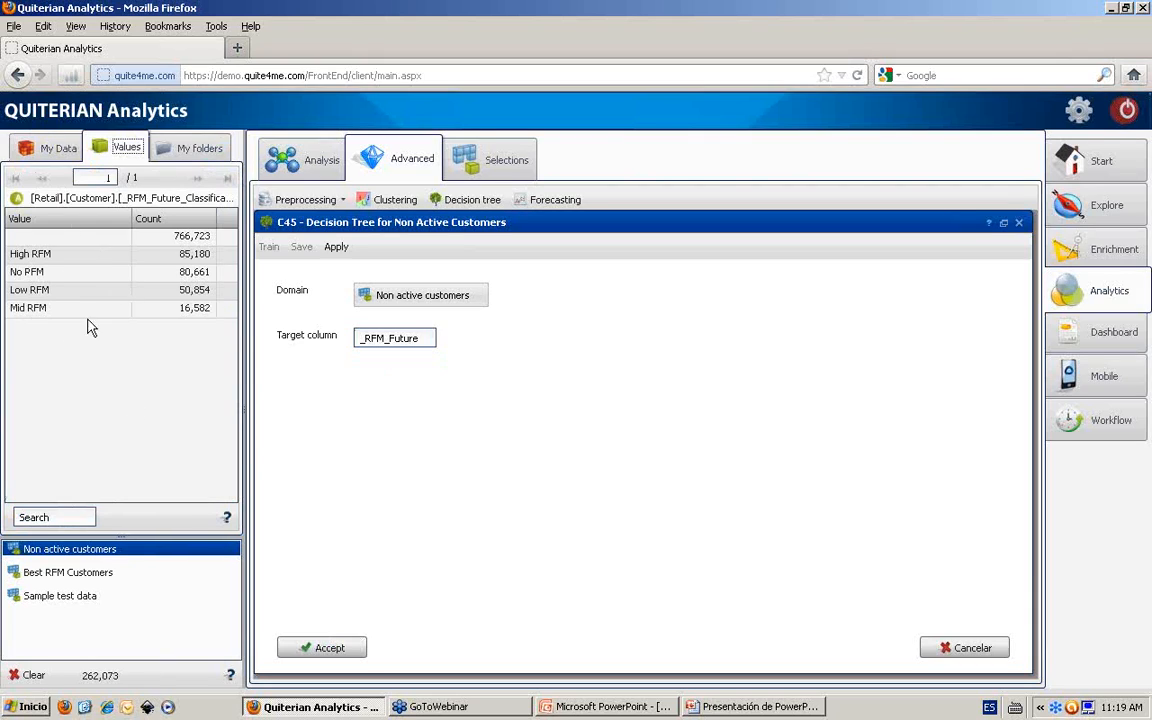
left_click(30, 150)
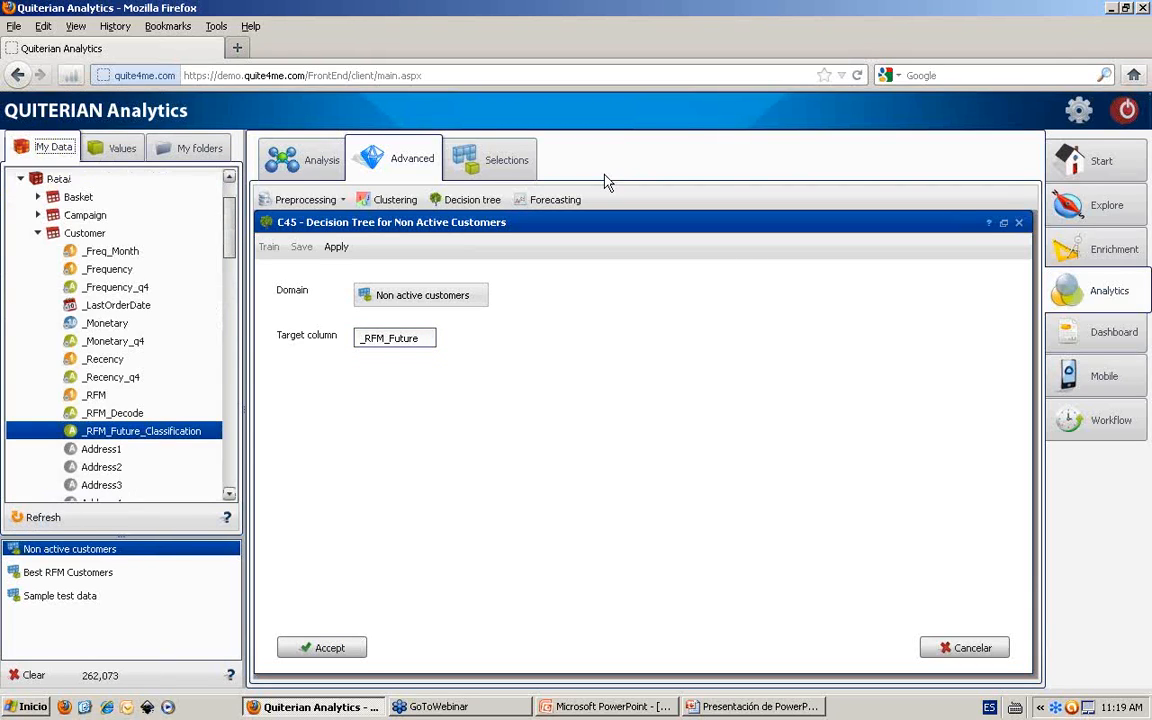
Clear the previous exploration and chart _RFM_Future_Classification for the Non active customers segment as a pie
left_click(1102, 206)
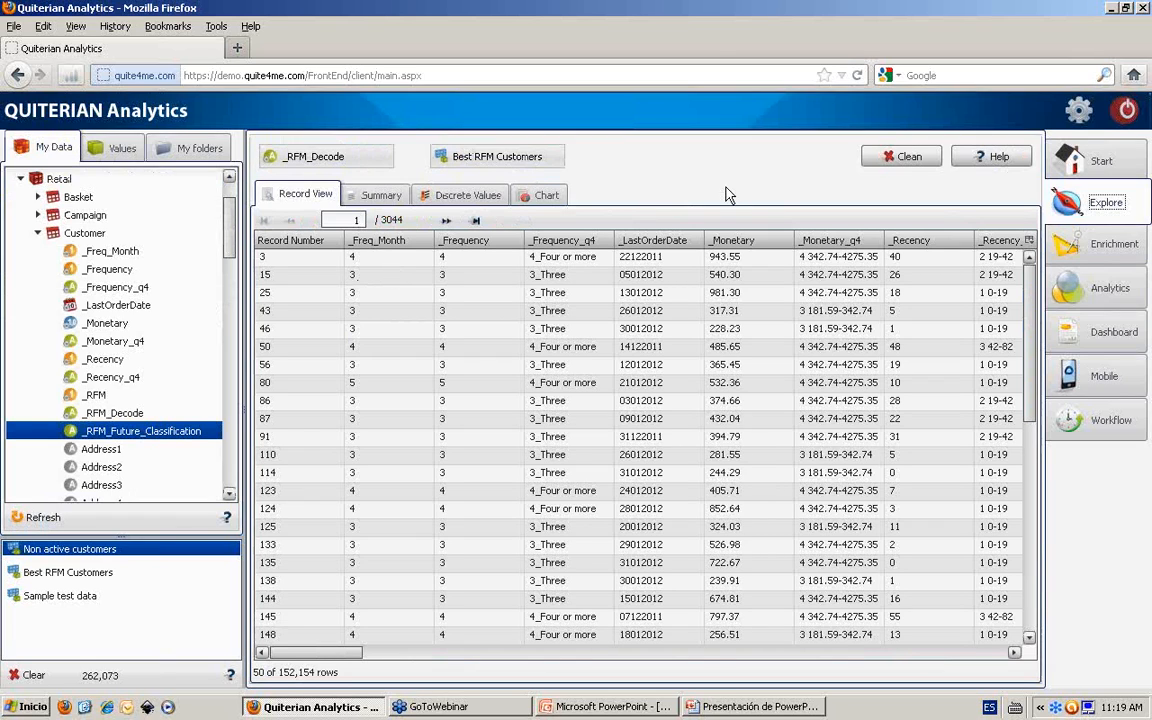
left_click(905, 156)
left_click_drag(72, 553, 445, 455)
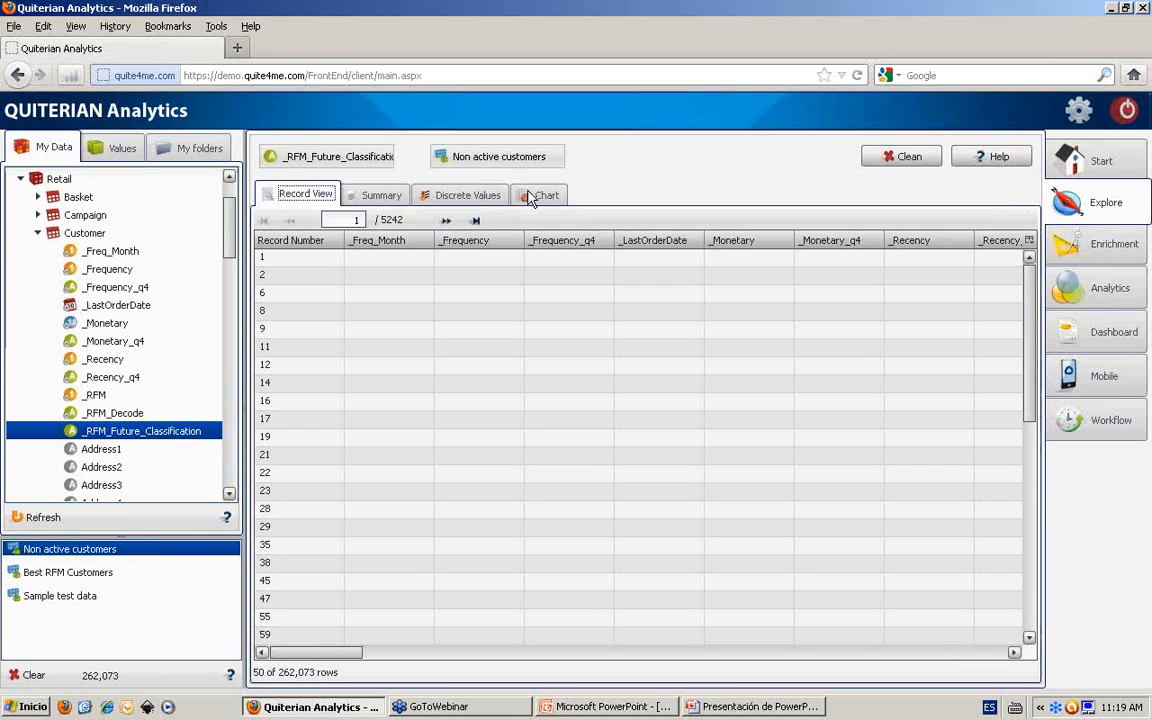
left_click(530, 197)
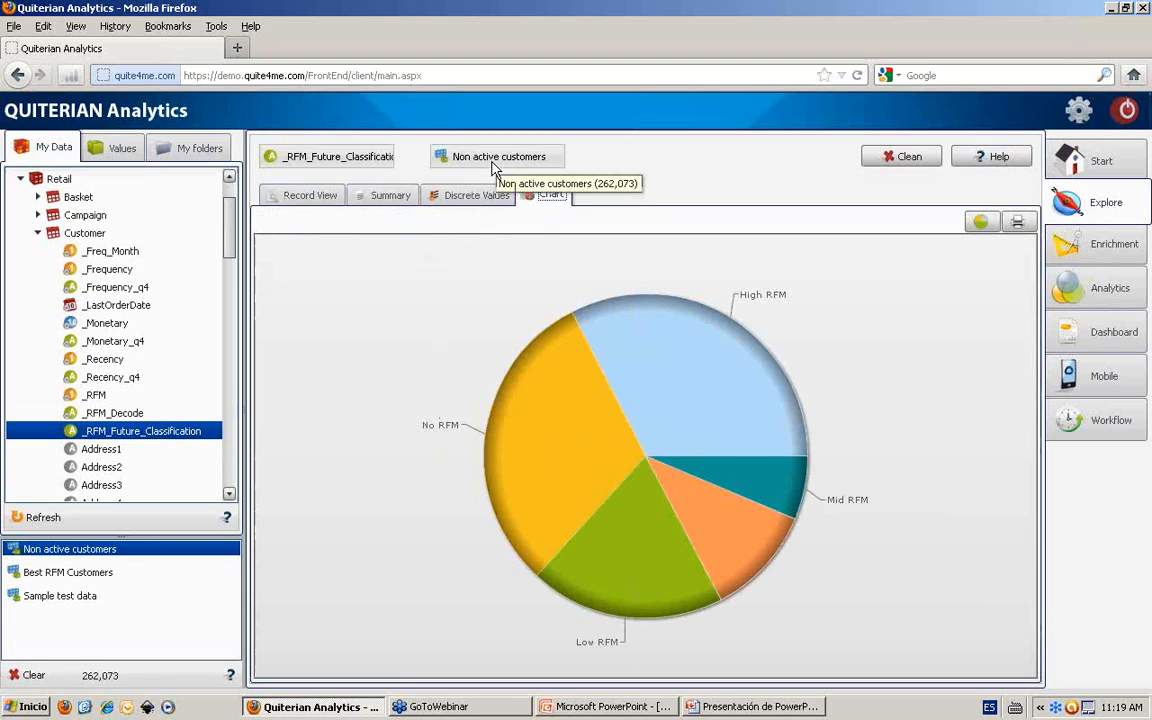
Create a segment from the pie chart's High RFM slice and select it to count its customers
mouse_move(727, 354)
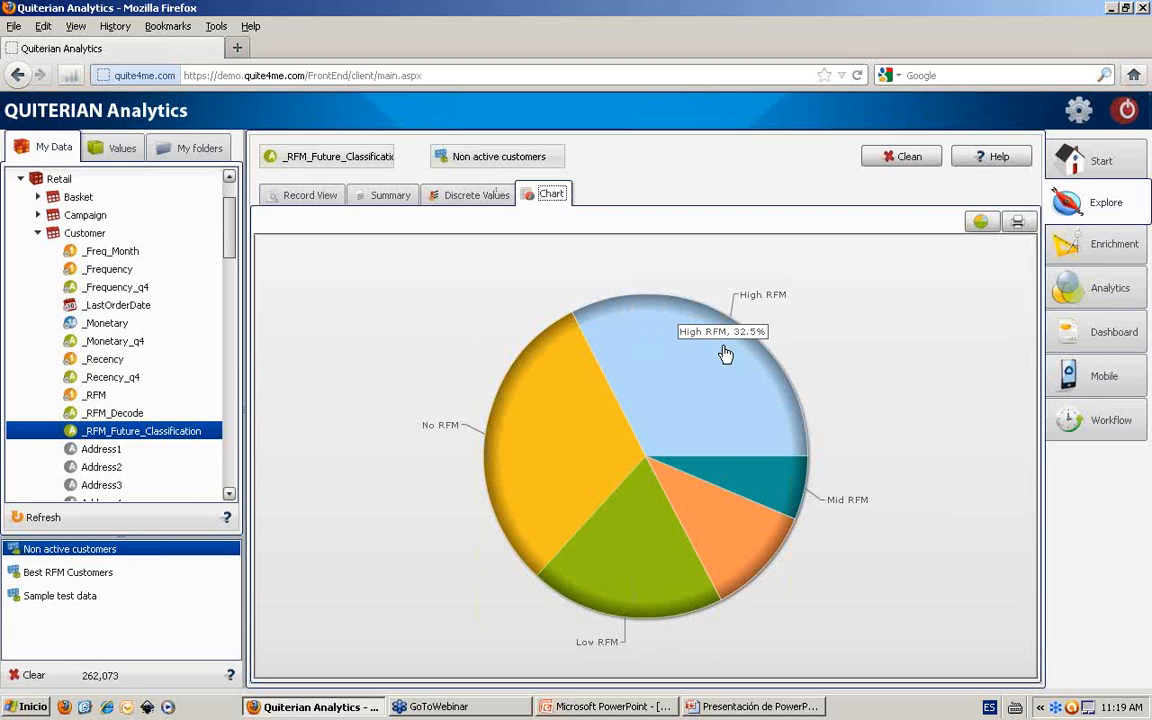
left_click(725, 352)
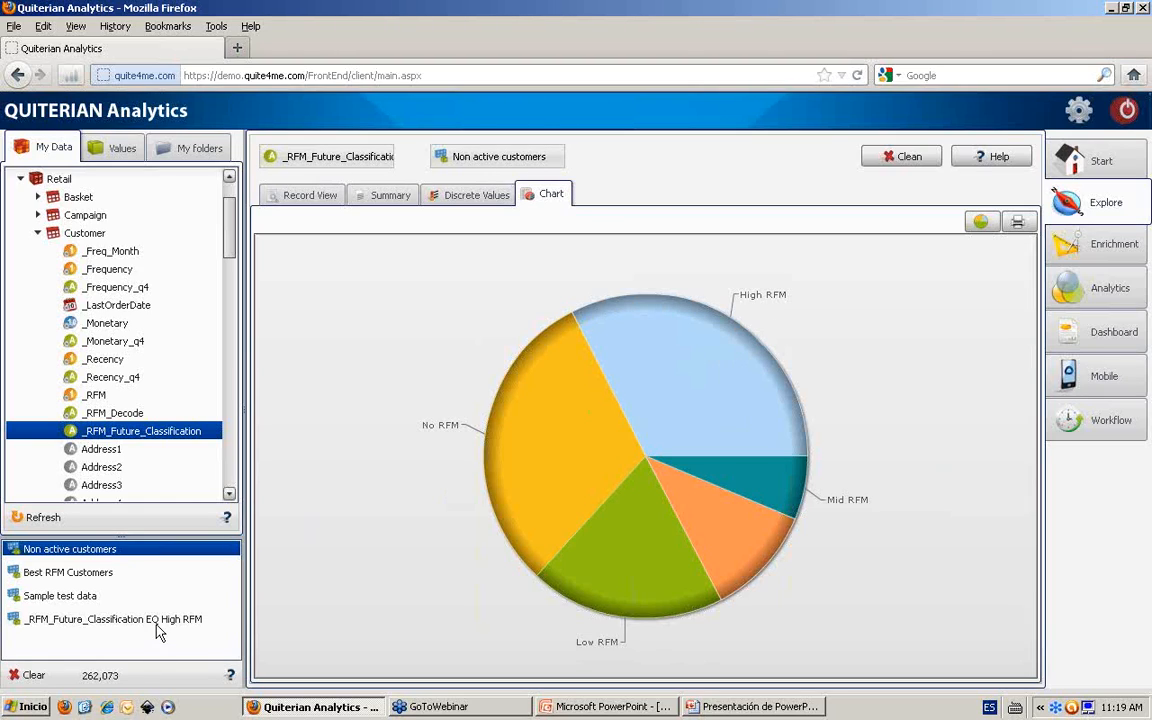
left_click(161, 620)
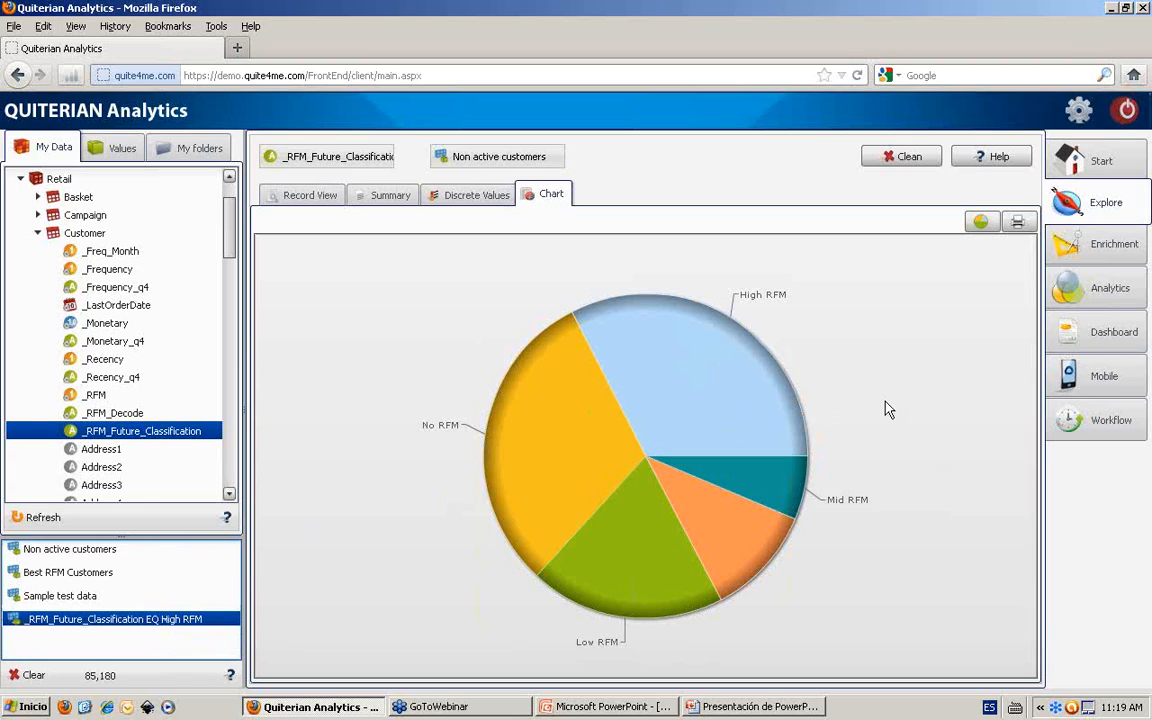
Look at the data import and export tools and the campaign workflow tools
left_click(1092, 240)
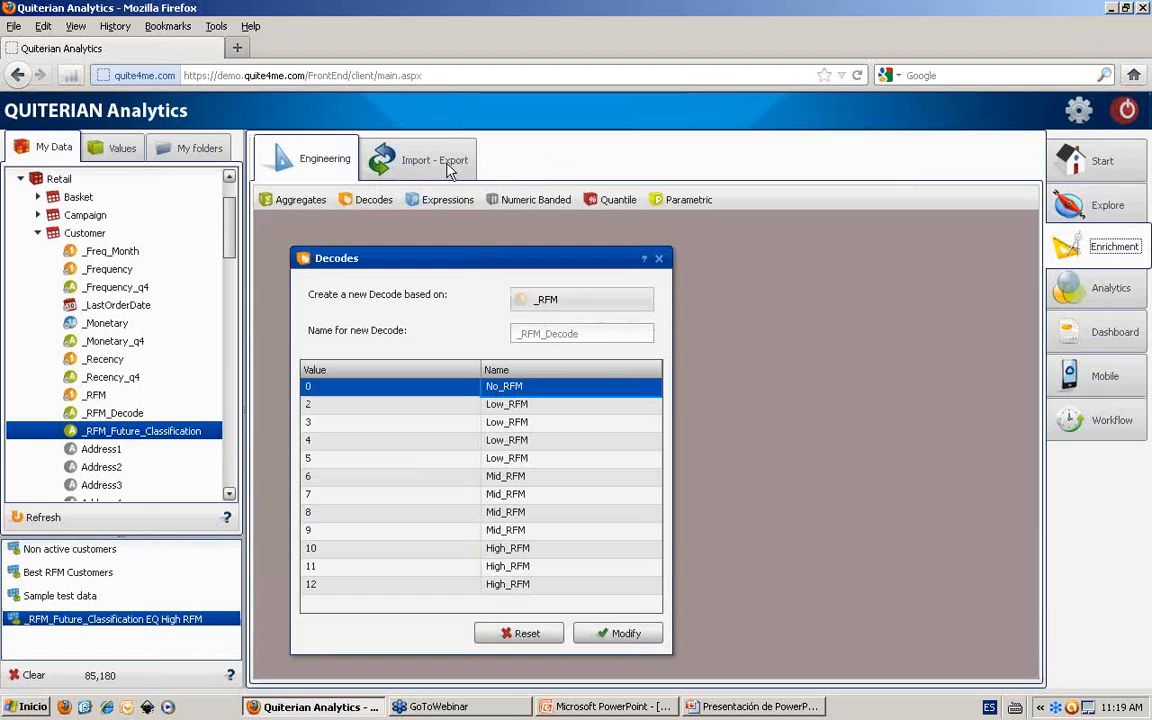
left_click(440, 159)
left_click(389, 203)
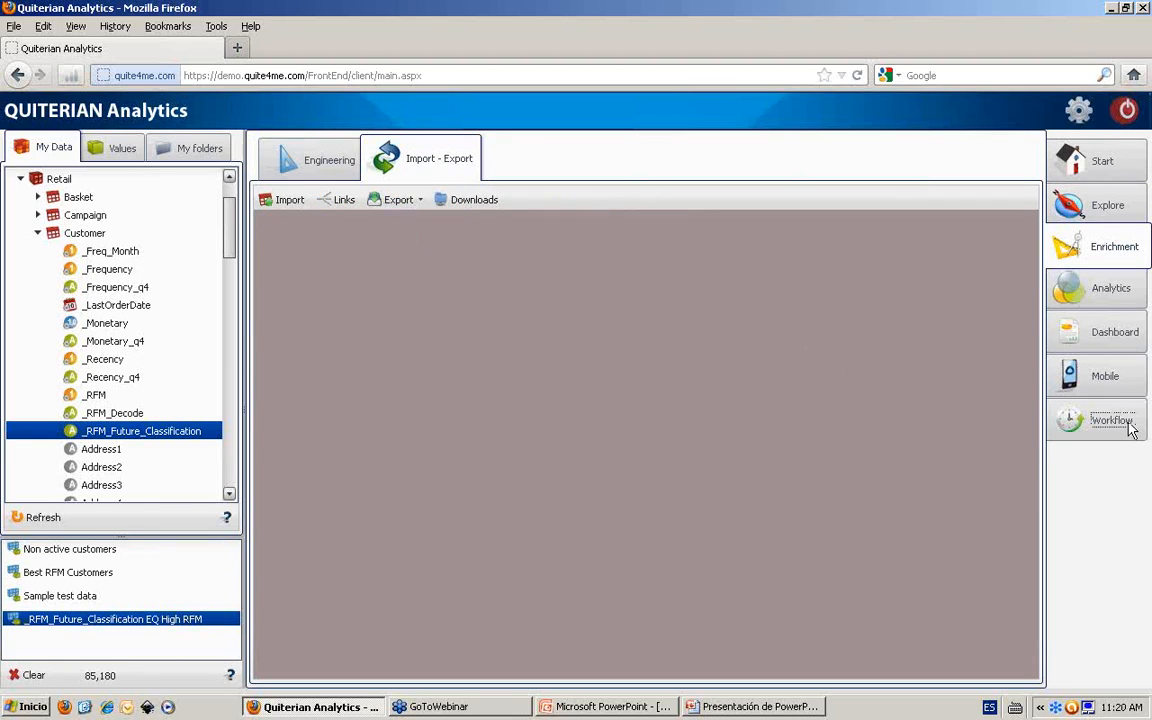
left_click(1072, 421)
left_click(459, 170)
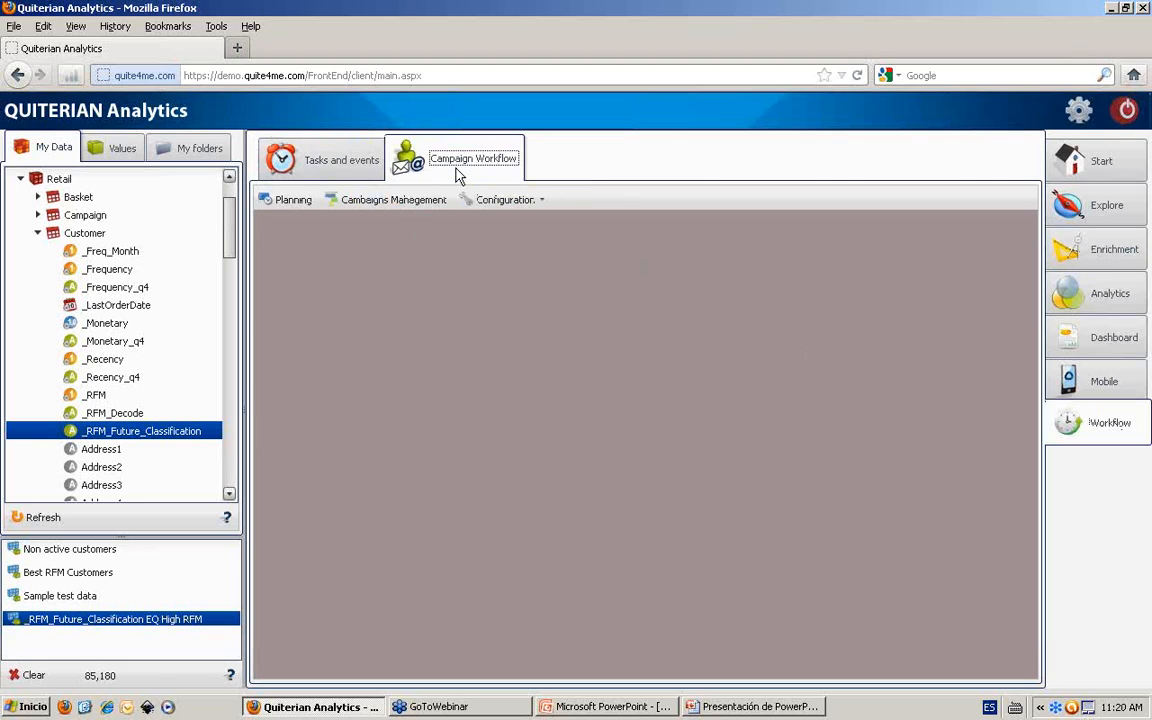
Switch to the PowerPoint slide show and display the Conclusions slide
left_click(604, 708)
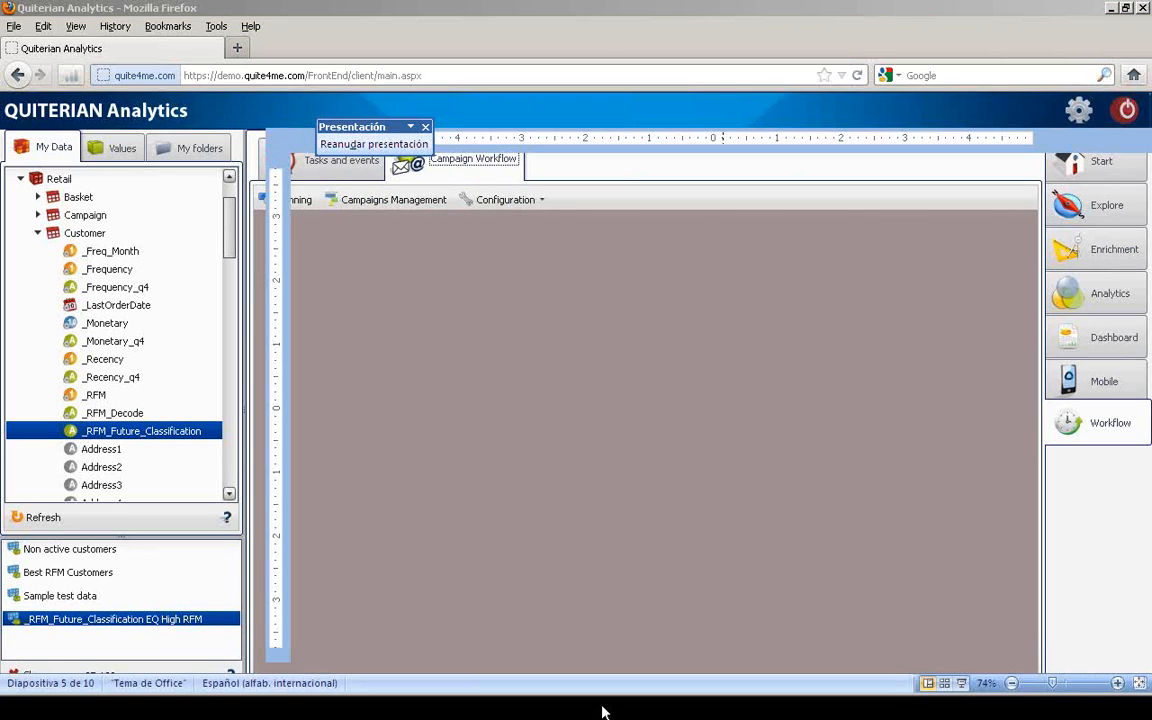
key("alt+Tab")
key("alt+Tab")
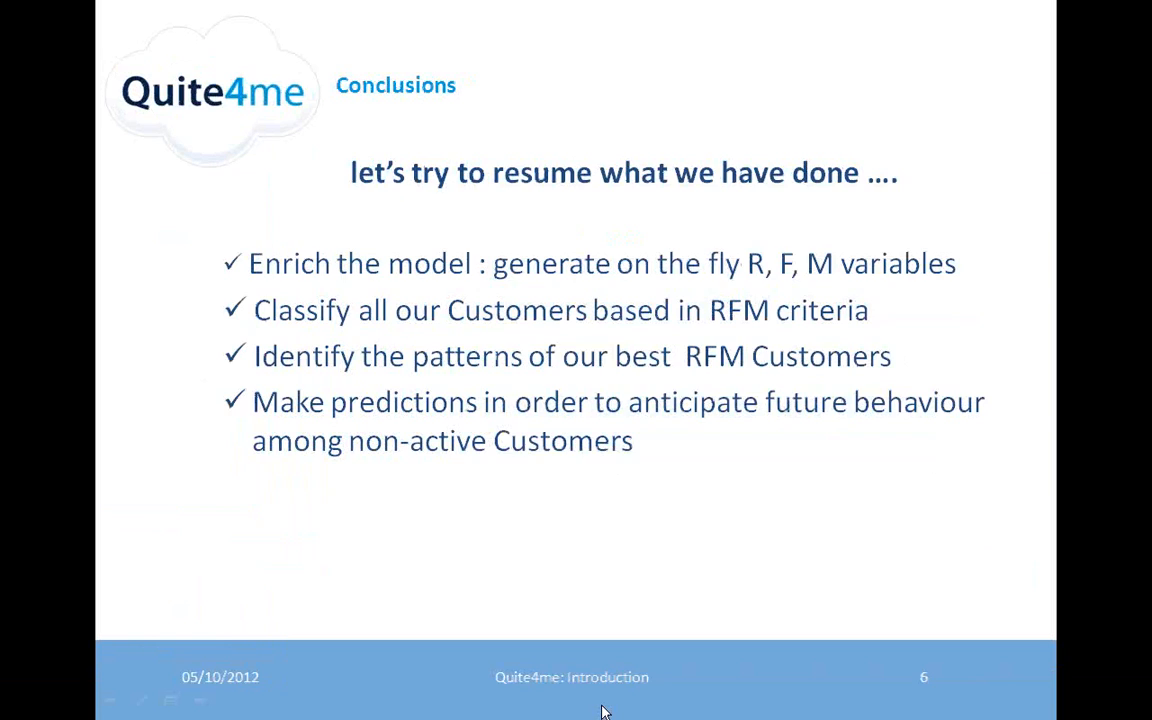